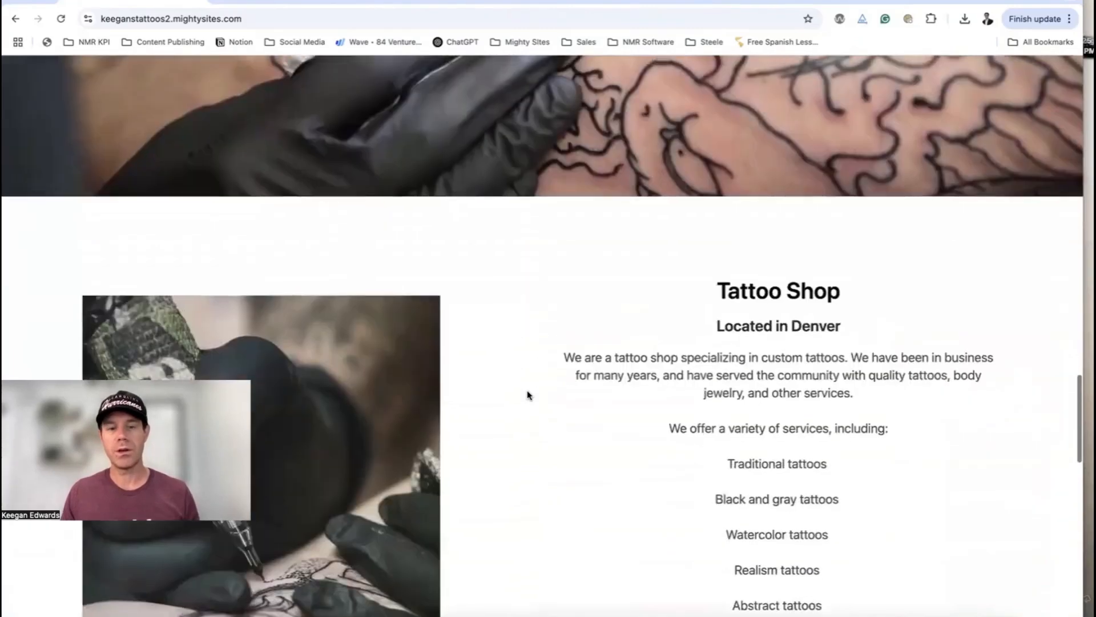
Scroll through the existing site and open its My Work page
{"action": "scroll", "coordinate": [527, 394], "scroll_direction": "down", "scroll_amount": 8}
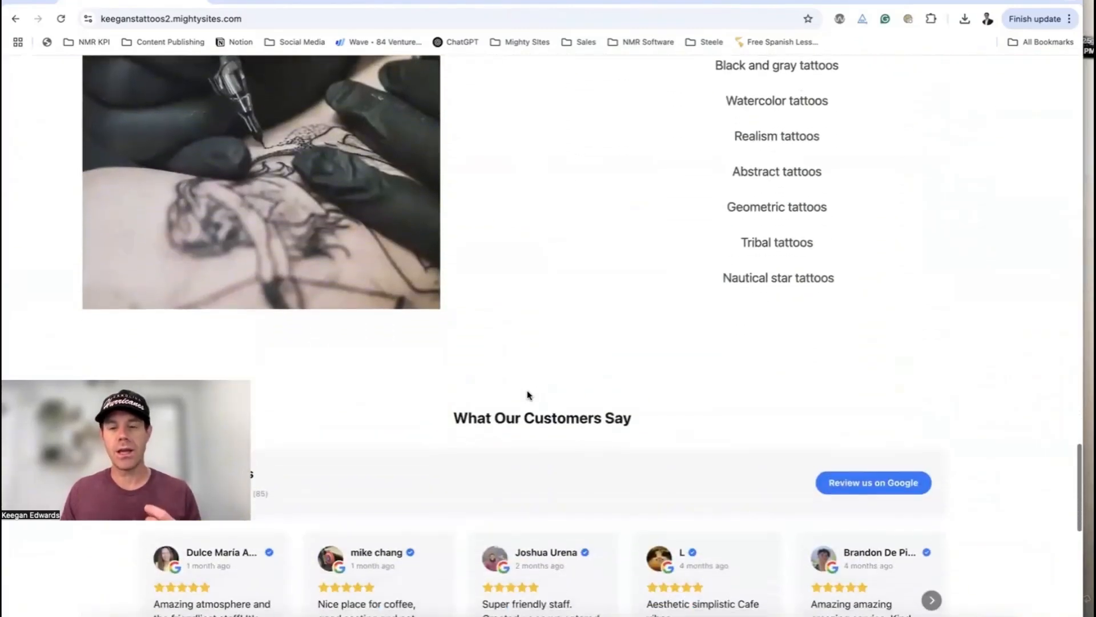
{"action": "scroll", "coordinate": [527, 394], "scroll_direction": "down", "scroll_amount": 3}
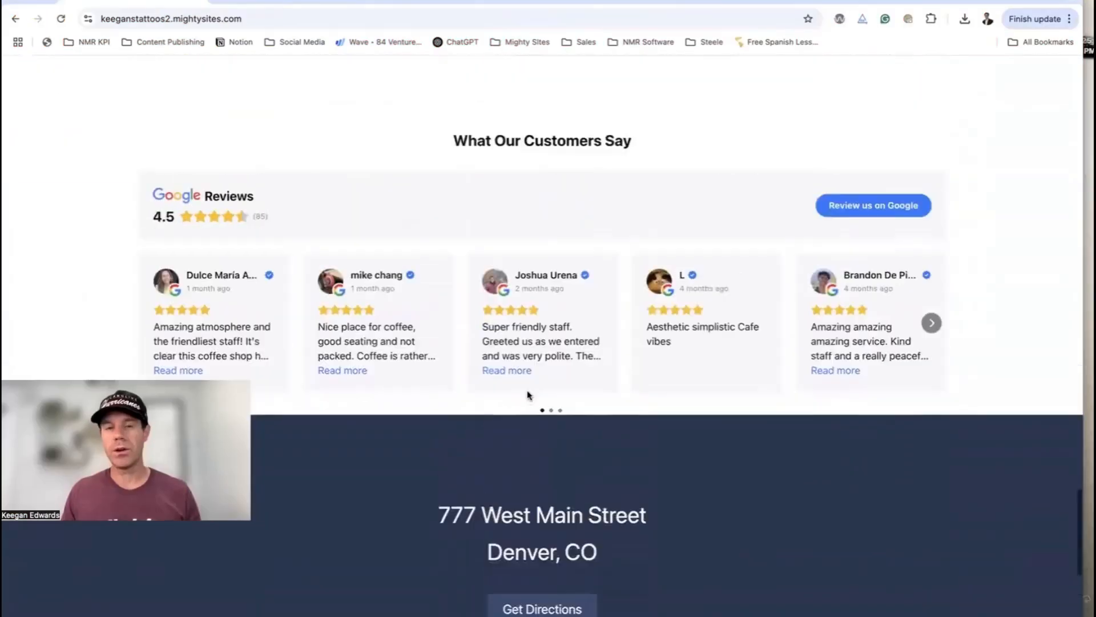
{"action": "scroll", "coordinate": [528, 394], "scroll_direction": "up", "scroll_amount": 4}
{"action": "scroll", "coordinate": [527, 394], "scroll_direction": "down", "scroll_amount": 2}
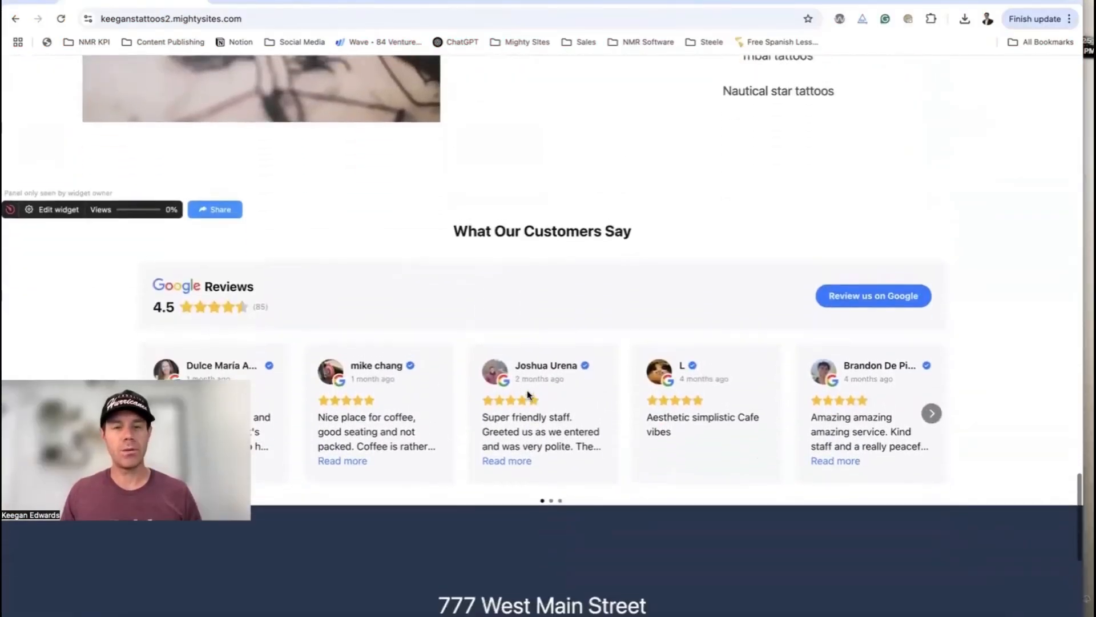
{"action": "scroll", "coordinate": [527, 394], "scroll_direction": "up", "scroll_amount": 10}
{"action": "scroll", "coordinate": [527, 394], "scroll_direction": "up", "scroll_amount": 8}
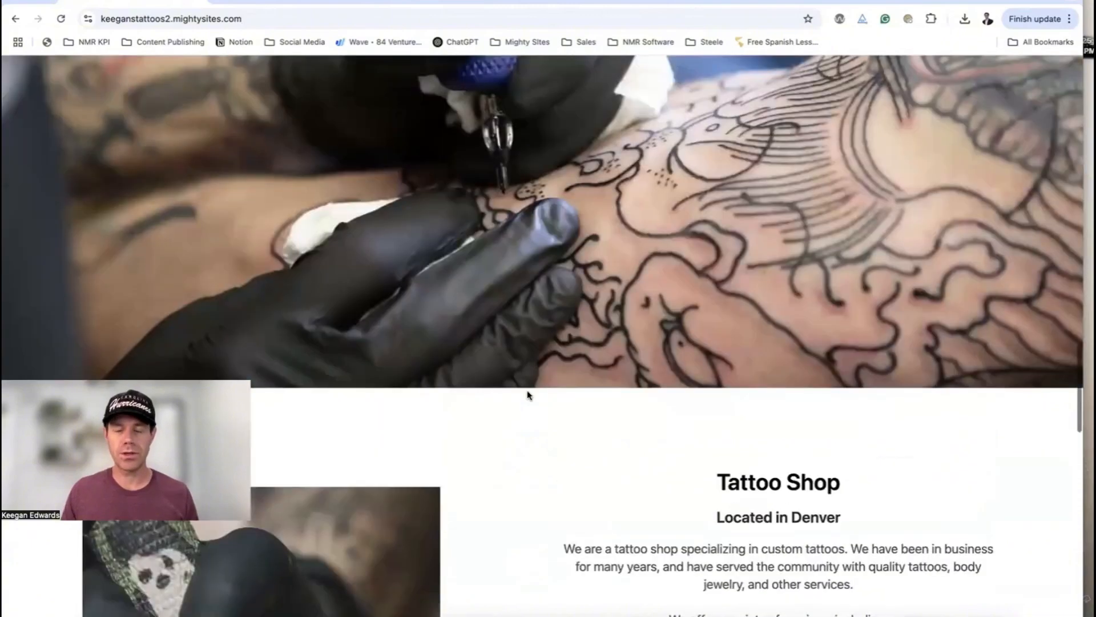
{"action": "scroll", "coordinate": [527, 394], "scroll_direction": "up", "scroll_amount": 8}
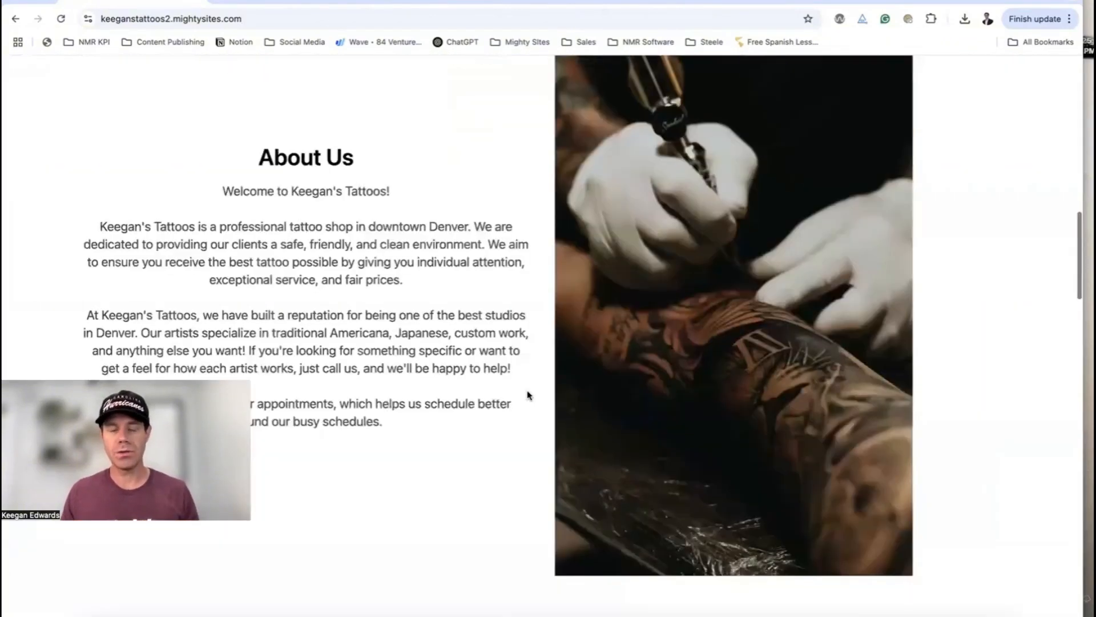
{"action": "scroll", "coordinate": [527, 394], "scroll_direction": "up", "scroll_amount": 8}
{"action": "scroll", "coordinate": [529, 394], "scroll_direction": "up", "scroll_amount": 5}
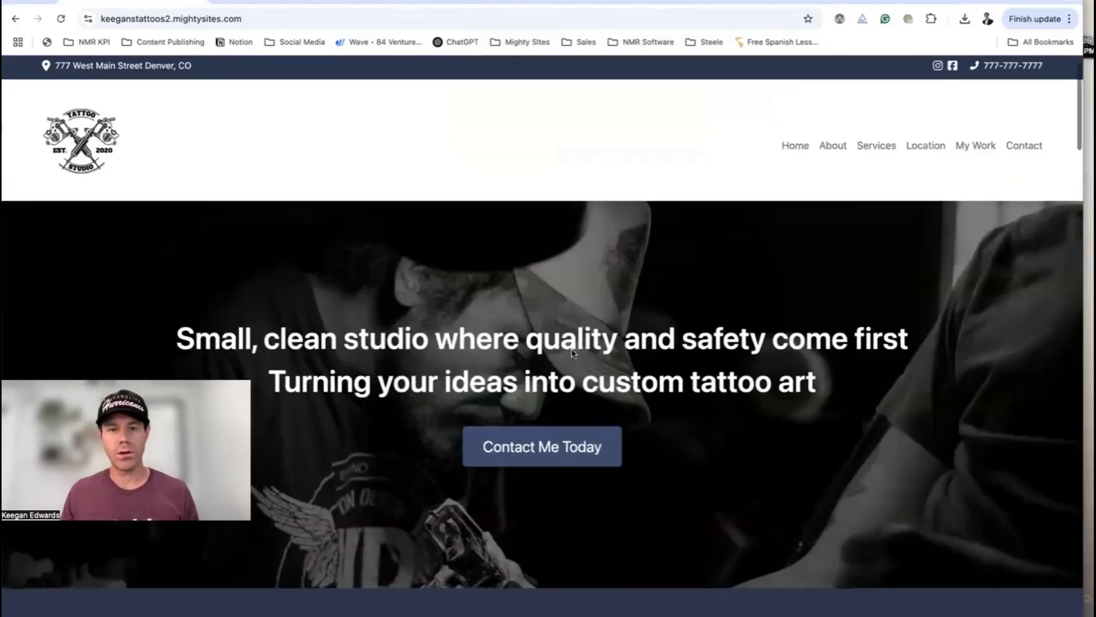
{"action": "left_click", "coordinate": [959, 147]}
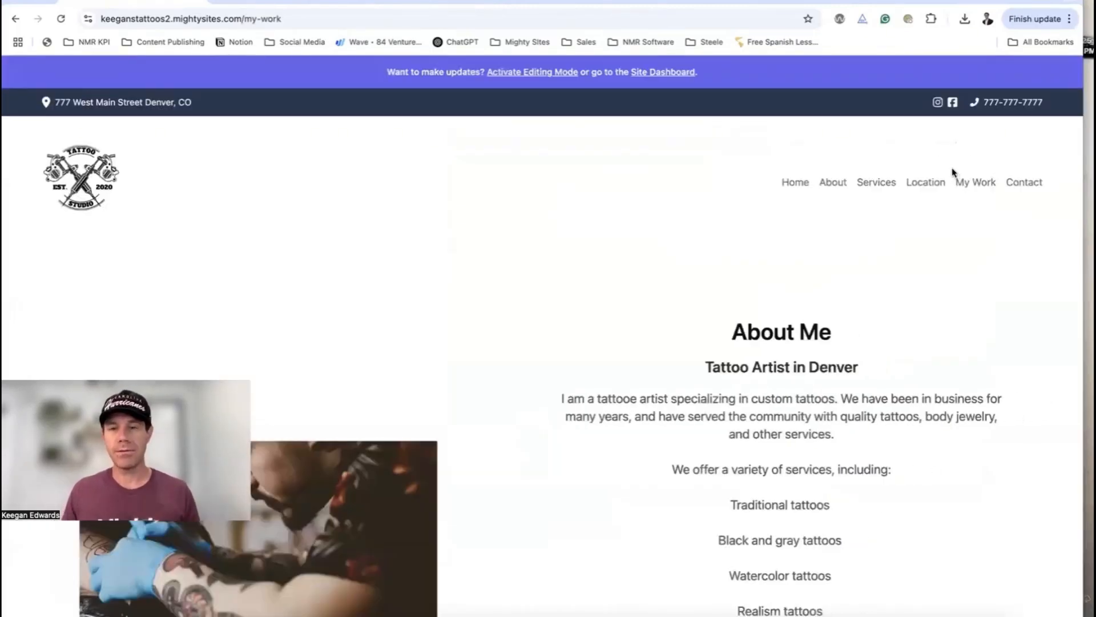
Scroll through the My Work page to review its sections
{"action": "scroll", "coordinate": [953, 174], "scroll_direction": "down", "scroll_amount": 2}
{"action": "scroll", "coordinate": [936, 211], "scroll_direction": "down", "scroll_amount": 8}
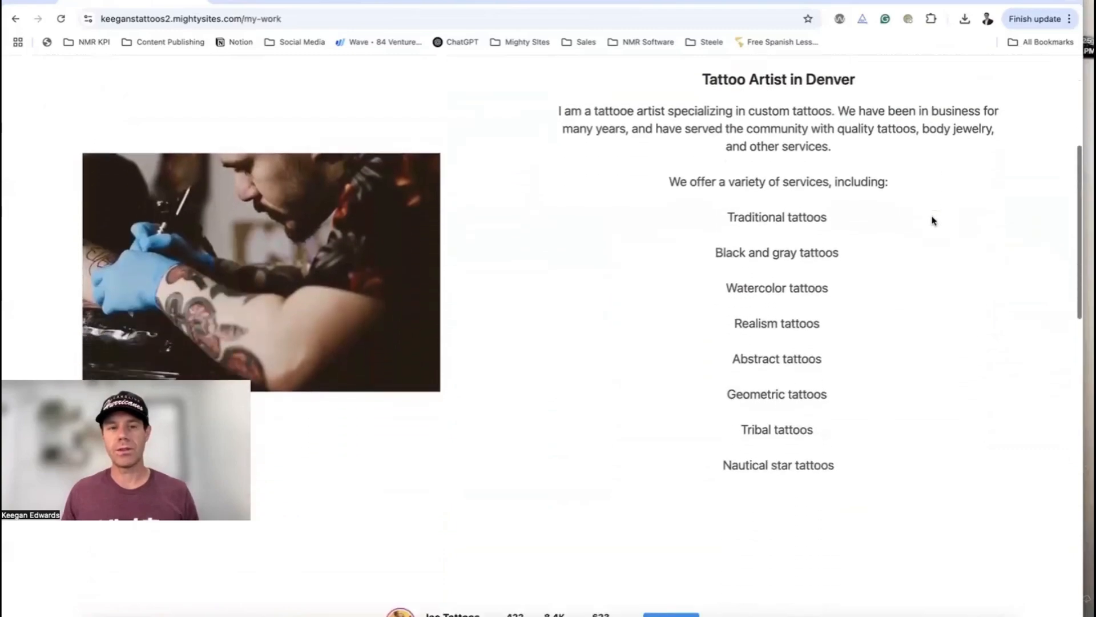
{"action": "scroll", "coordinate": [931, 221], "scroll_direction": "down", "scroll_amount": 5}
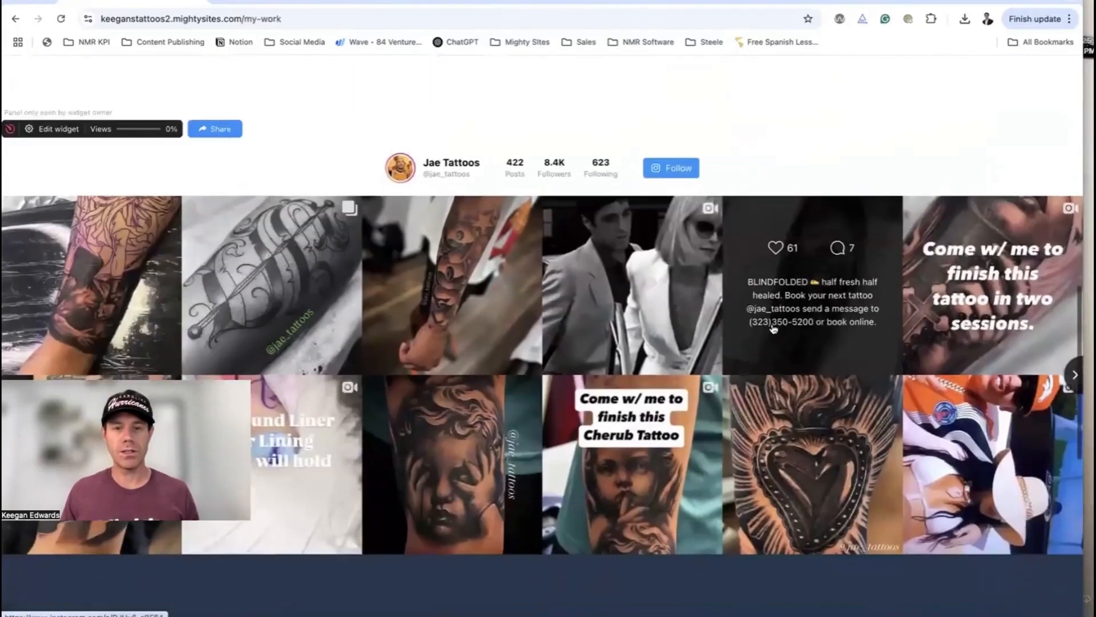
{"action": "scroll", "coordinate": [337, 359], "scroll_direction": "down", "scroll_amount": 2}
{"action": "scroll", "coordinate": [592, 338], "scroll_direction": "up", "scroll_amount": 13}
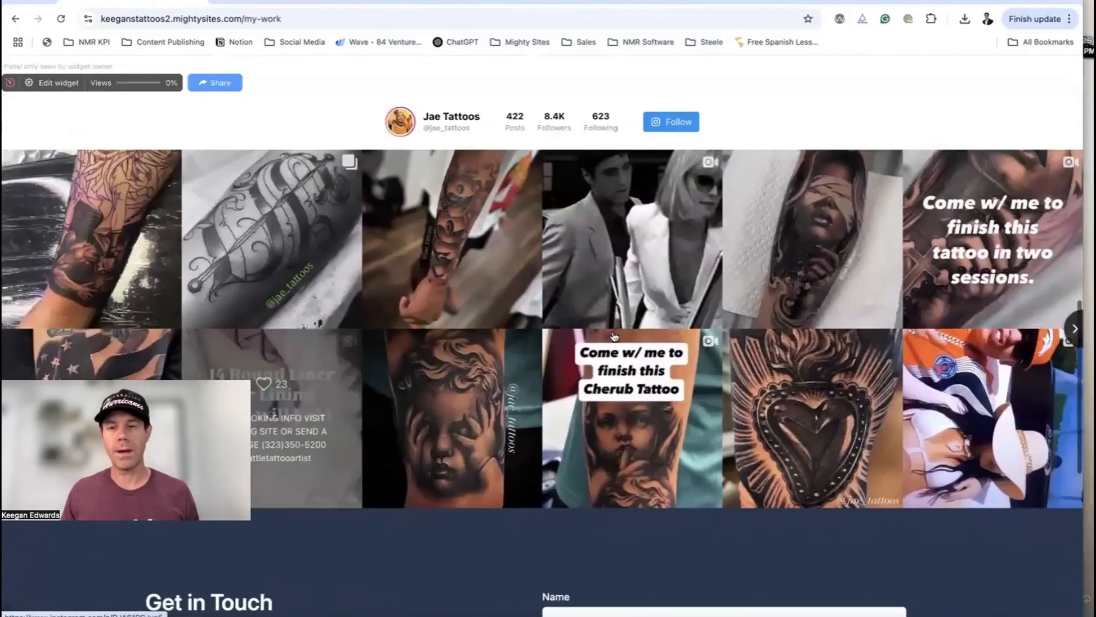
{"action": "scroll", "coordinate": [591, 338], "scroll_direction": "up", "scroll_amount": 5}
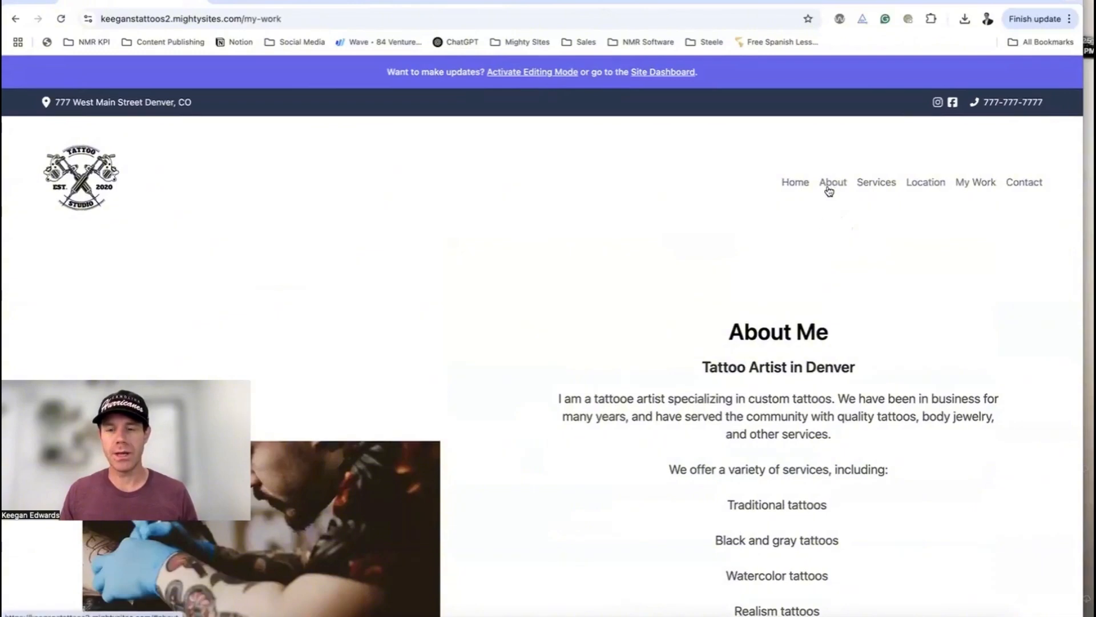
{"action": "scroll", "coordinate": [820, 238], "scroll_direction": "down", "scroll_amount": 12}
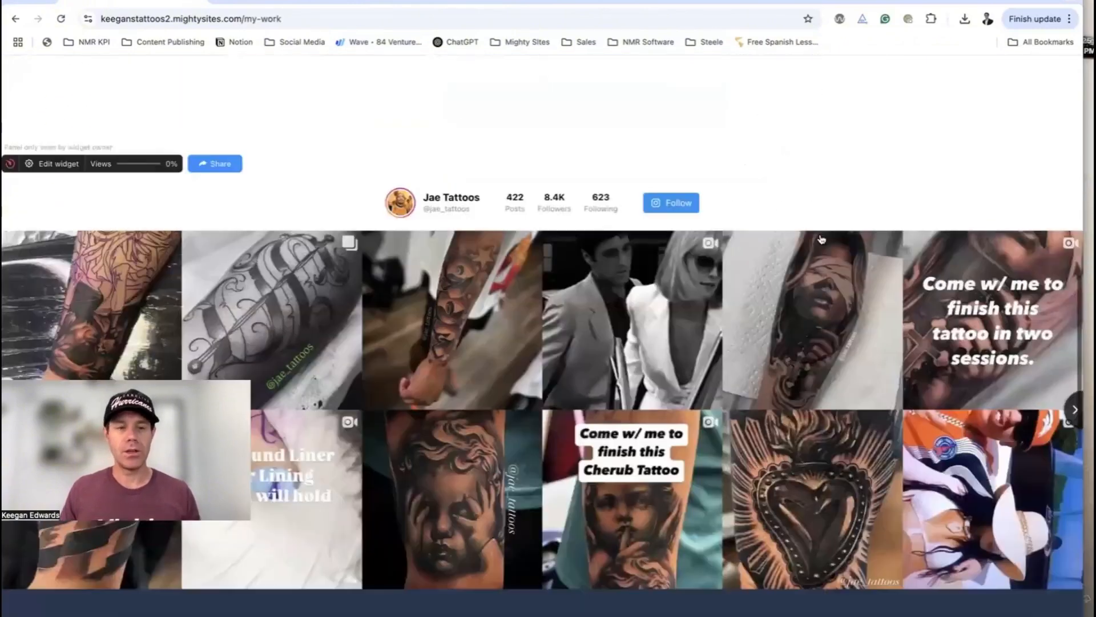
{"action": "scroll", "coordinate": [801, 261], "scroll_direction": "down", "scroll_amount": 3}
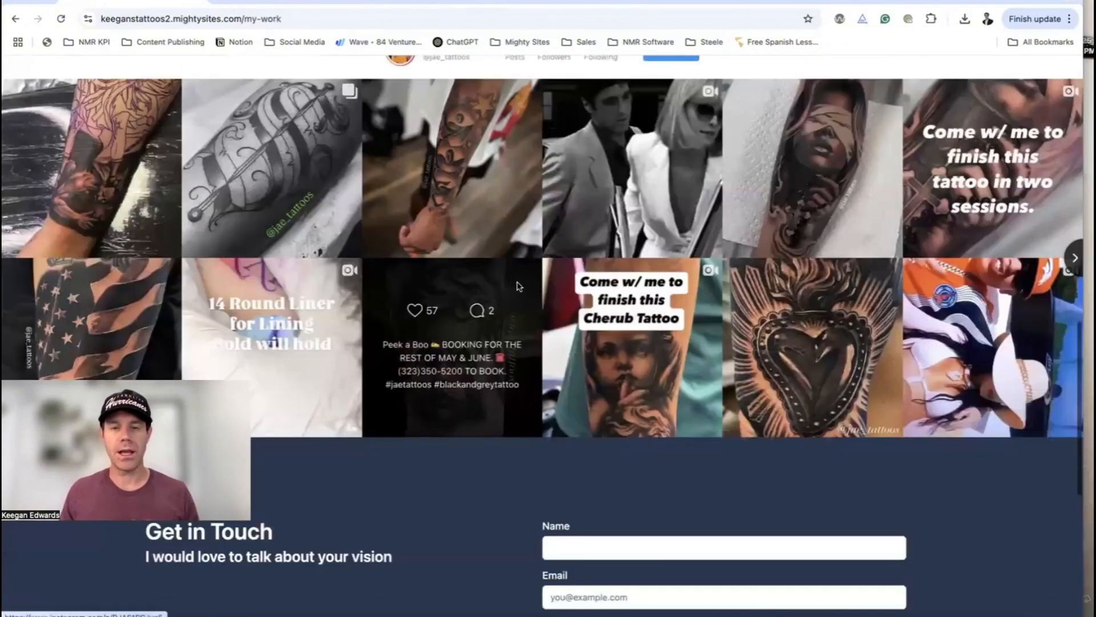
{"action": "scroll", "coordinate": [519, 286], "scroll_direction": "up", "scroll_amount": 15}
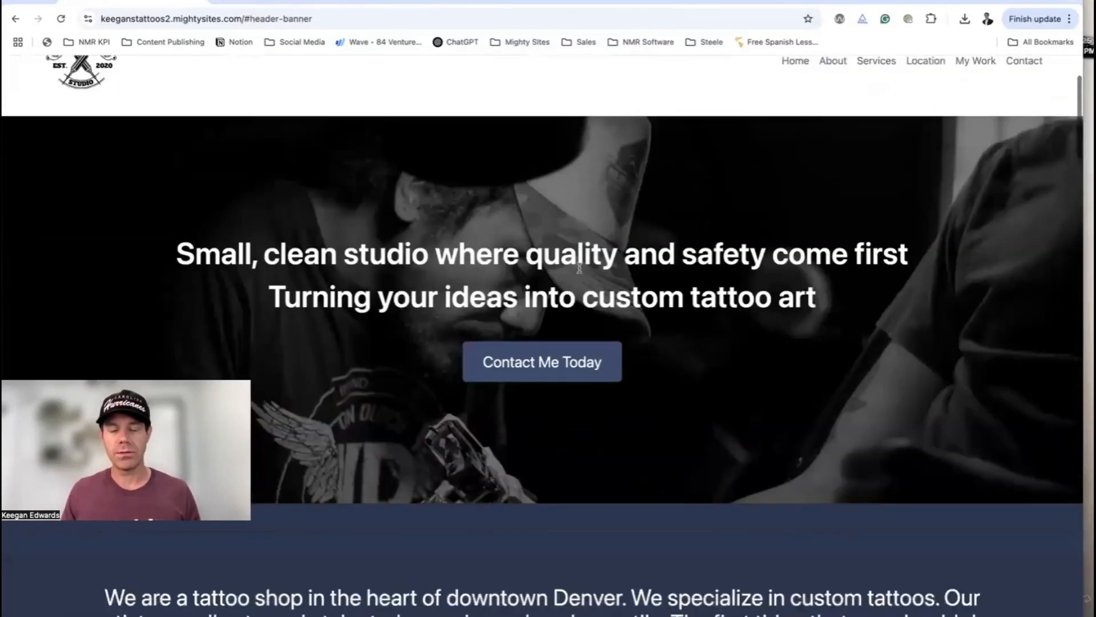
{"action": "scroll", "coordinate": [579, 267], "scroll_direction": "down", "scroll_amount": 8}
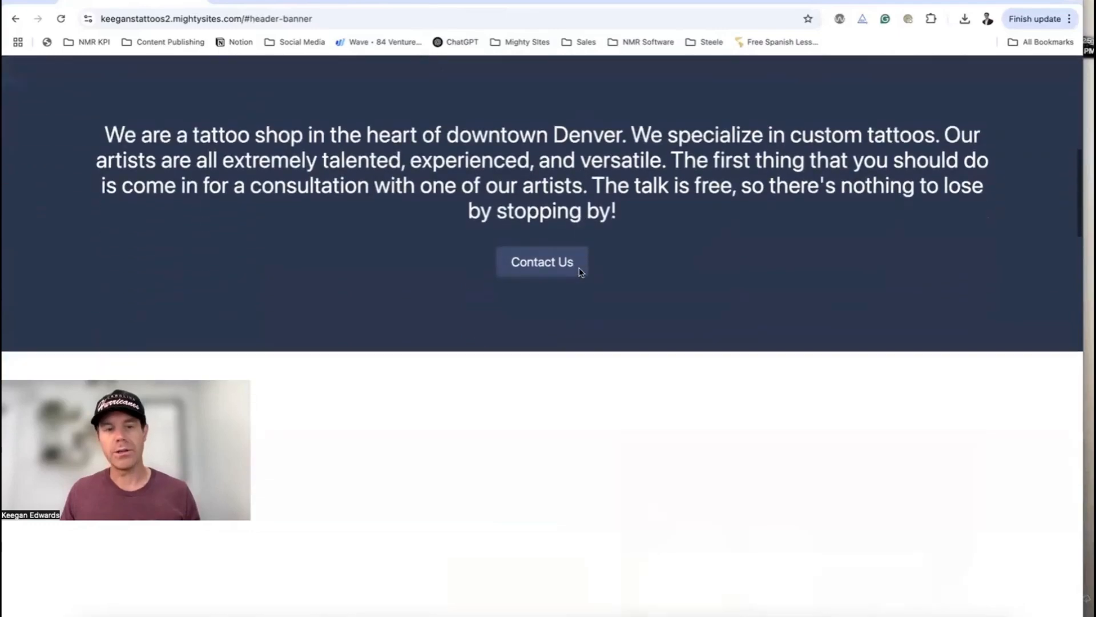
{"action": "scroll", "coordinate": [579, 272], "scroll_direction": "down", "scroll_amount": 10}
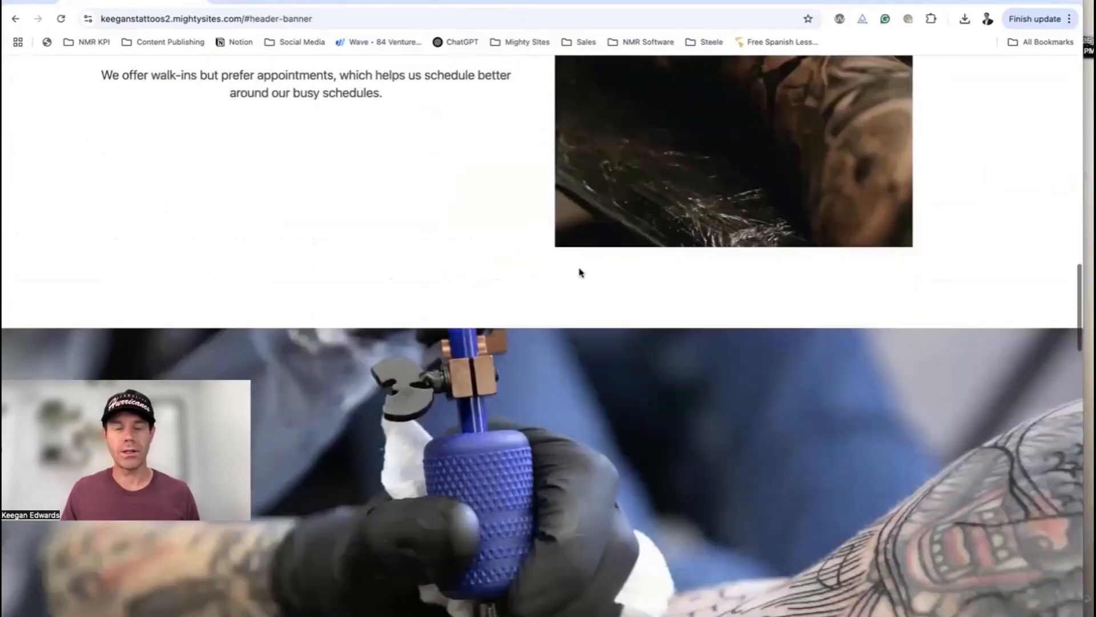
{"action": "scroll", "coordinate": [579, 271], "scroll_direction": "down", "scroll_amount": 5}
{"action": "scroll", "coordinate": [579, 269], "scroll_direction": "up", "scroll_amount": 9}
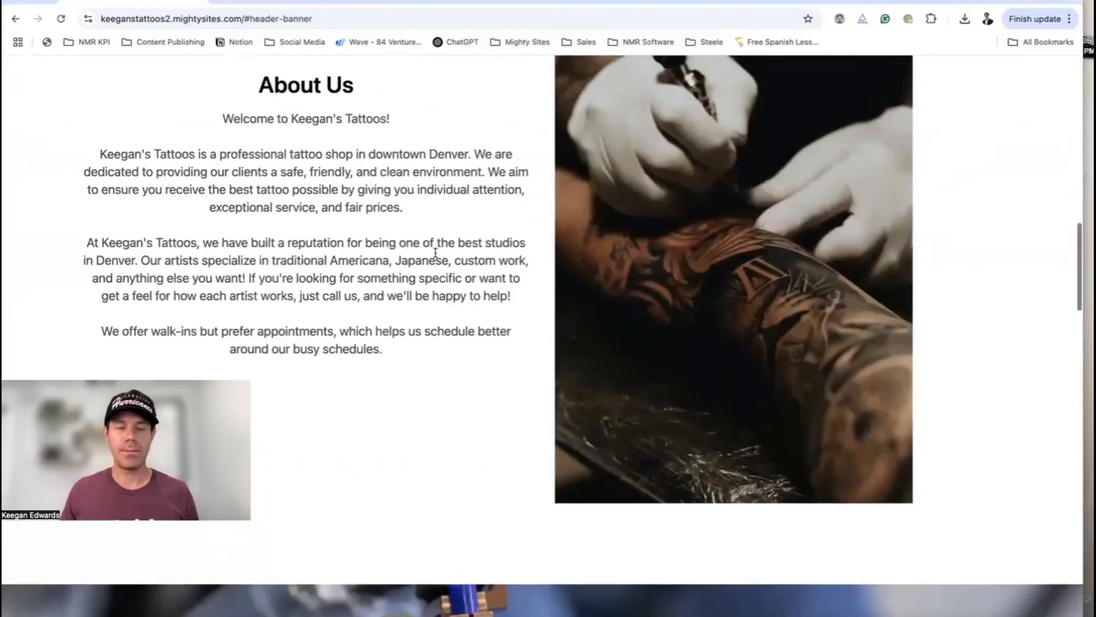
{"action": "scroll", "coordinate": [436, 252], "scroll_direction": "up", "scroll_amount": 2}
{"action": "scroll", "coordinate": [435, 252], "scroll_direction": "down", "scroll_amount": 1}
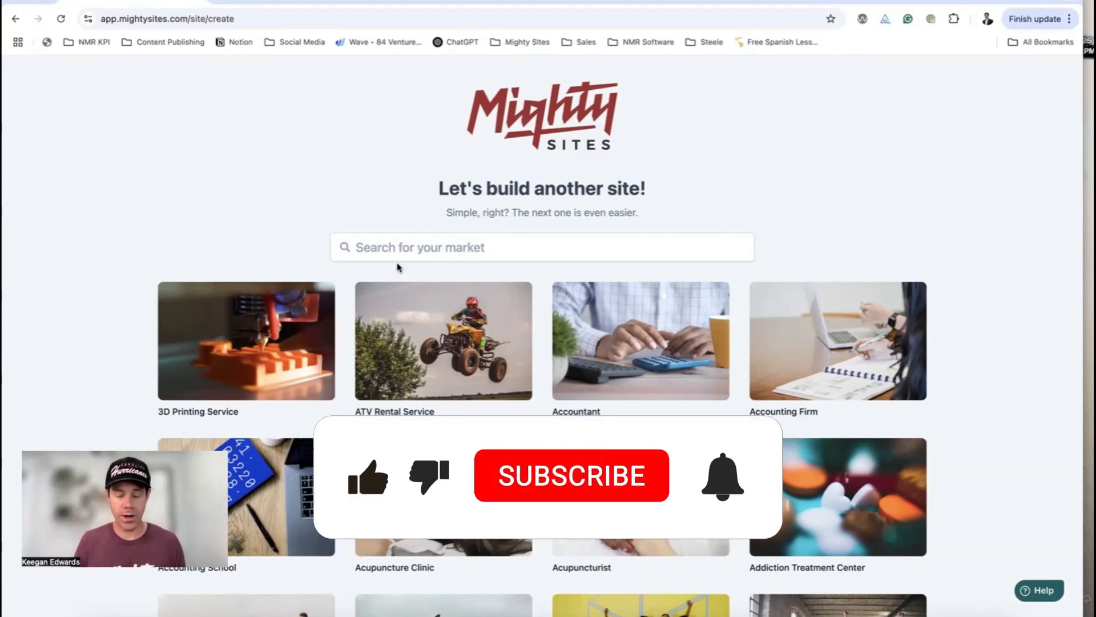
Search the markets for 'tatt' and choose the Tattoo Shop market
{"action": "left_click", "coordinate": [397, 252]}
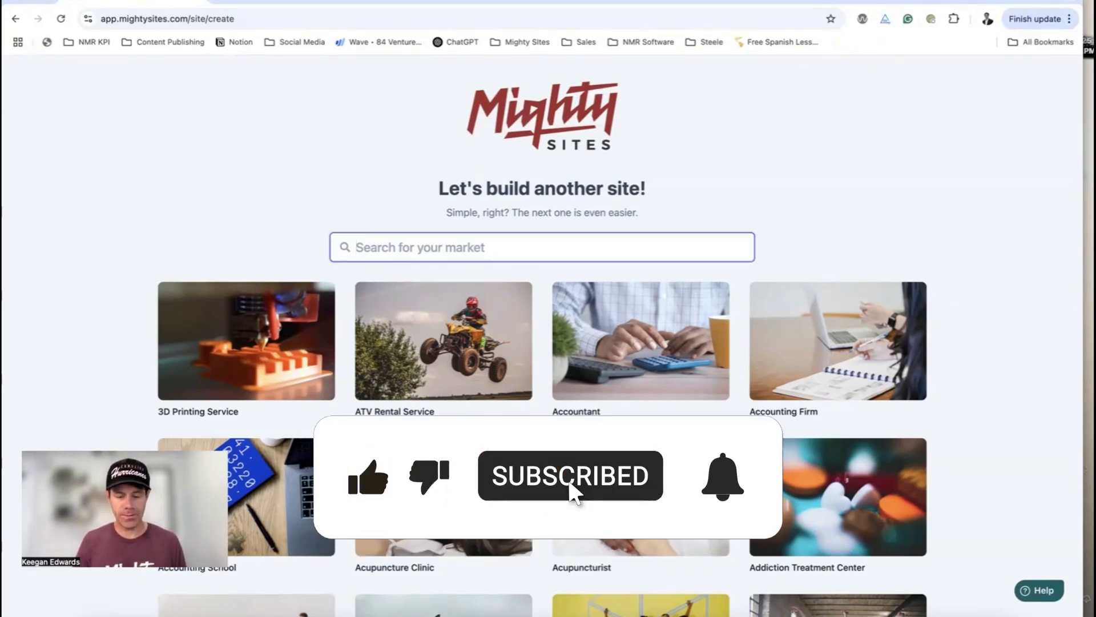
{"action": "type", "text": "tatt"}
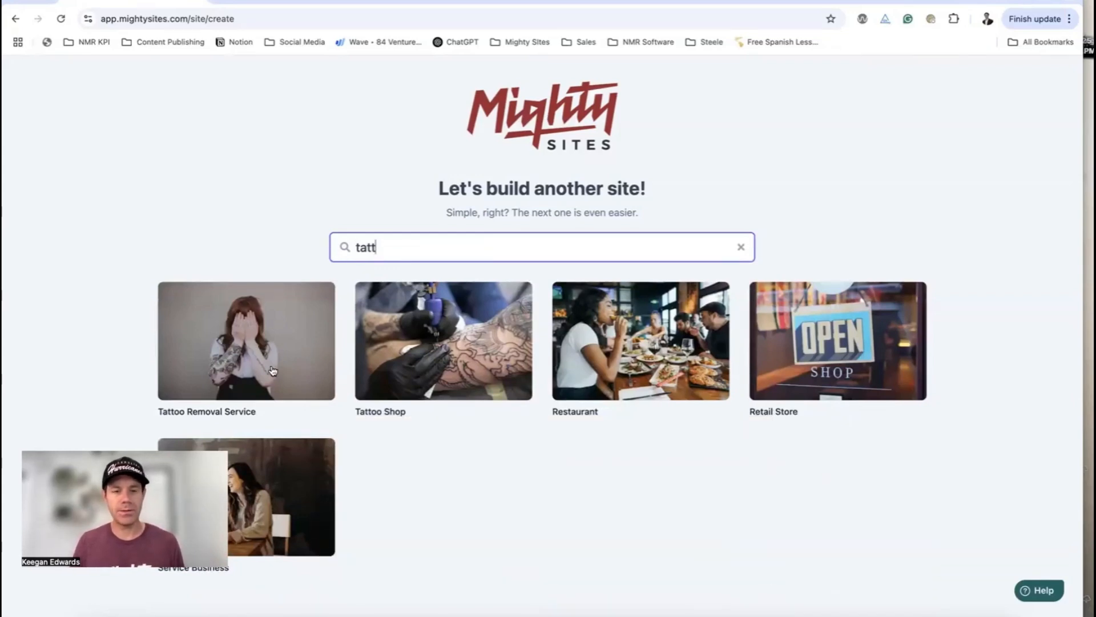
{"action": "left_click", "coordinate": [409, 379]}
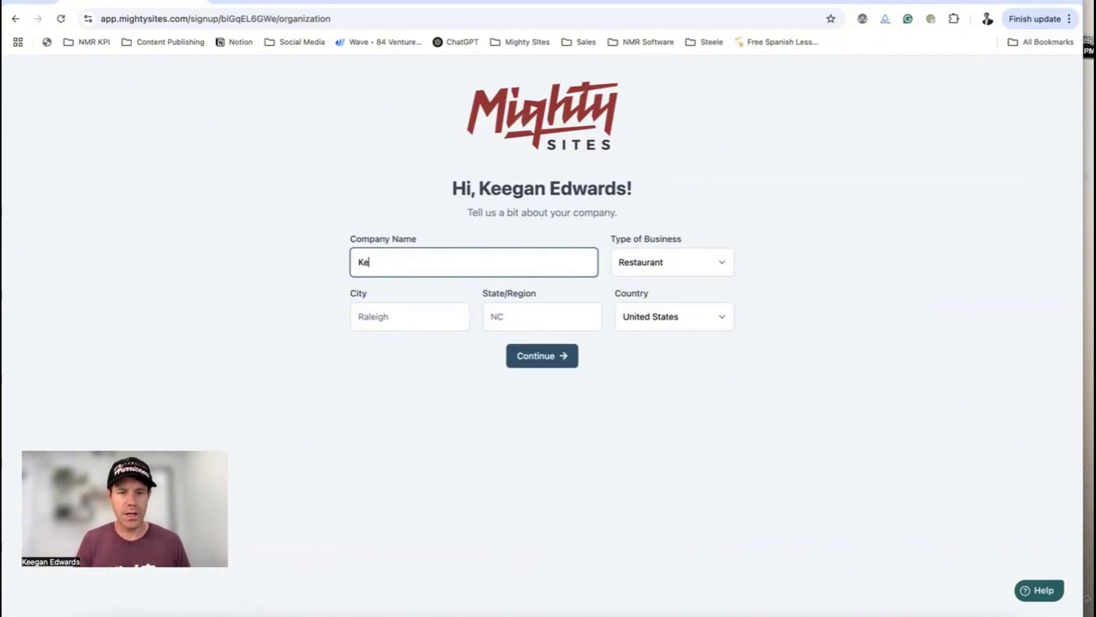
Finish the company name, set business type Service, city Denver, state CO, and submit
{"action": "type", "text": "'s Tattoos"}
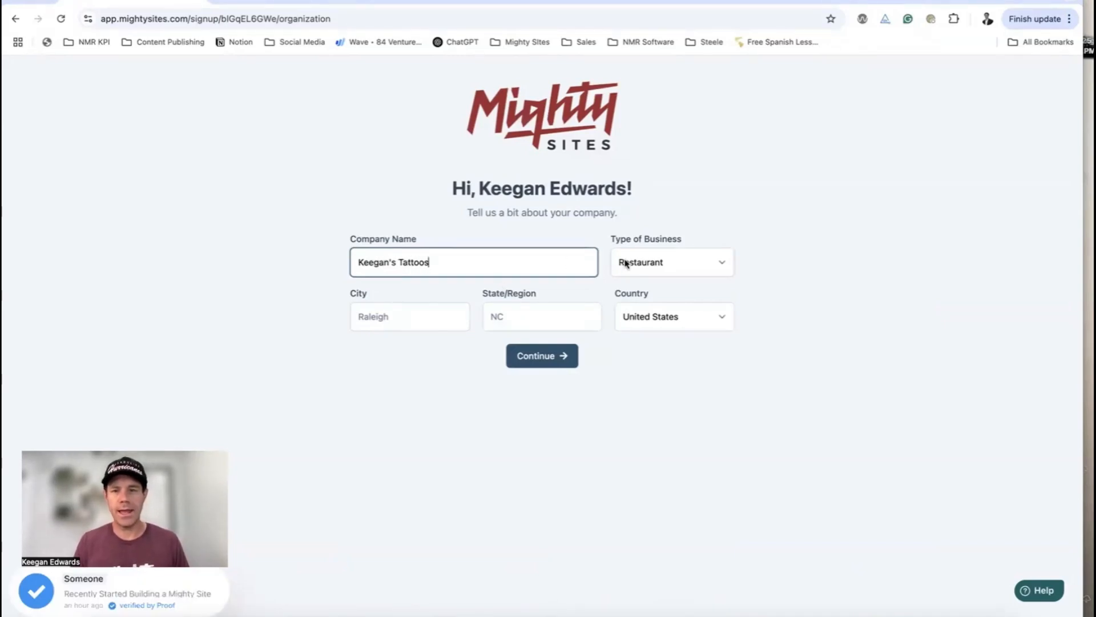
{"action": "left_click", "coordinate": [625, 262]}
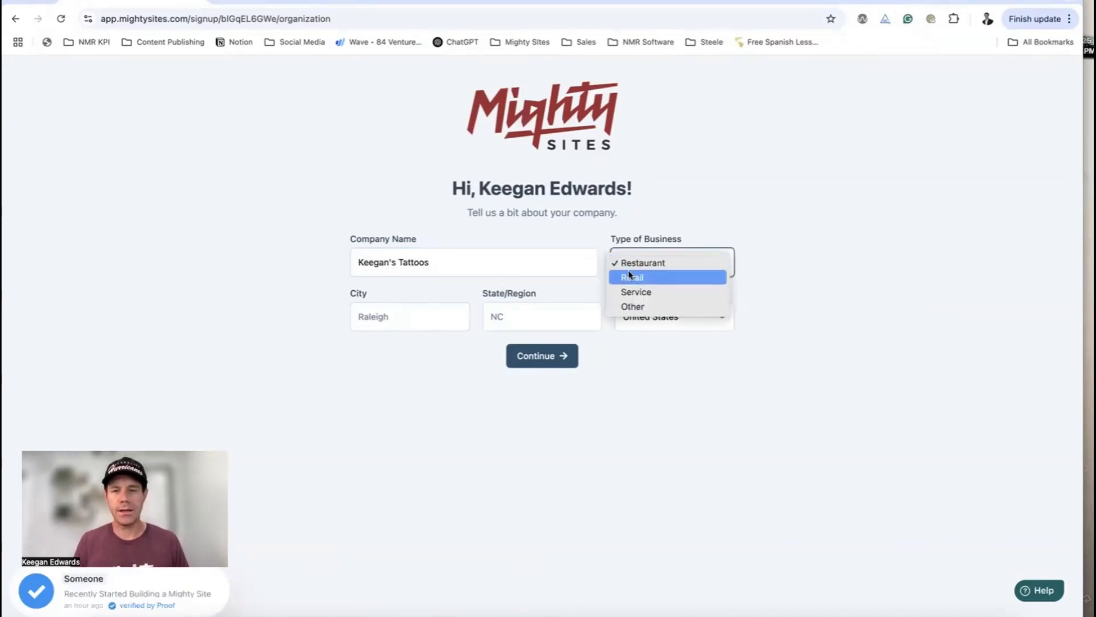
{"action": "left_click", "coordinate": [641, 291]}
{"action": "left_click", "coordinate": [397, 314]}
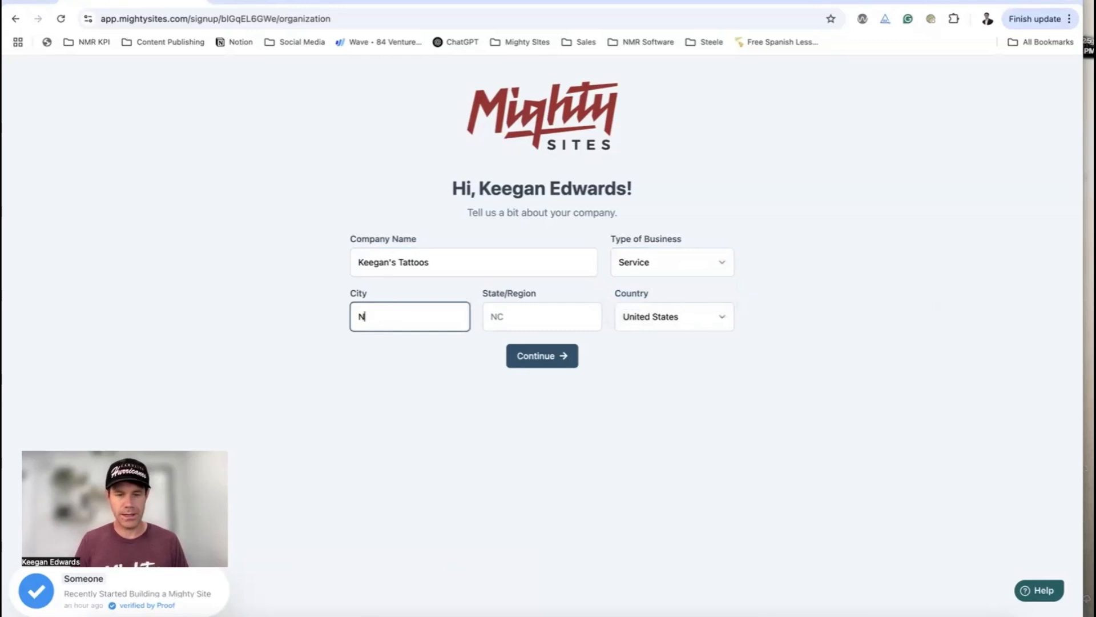
{"action": "type", "text": "Denver"}
{"action": "key", "text": "Tab"}
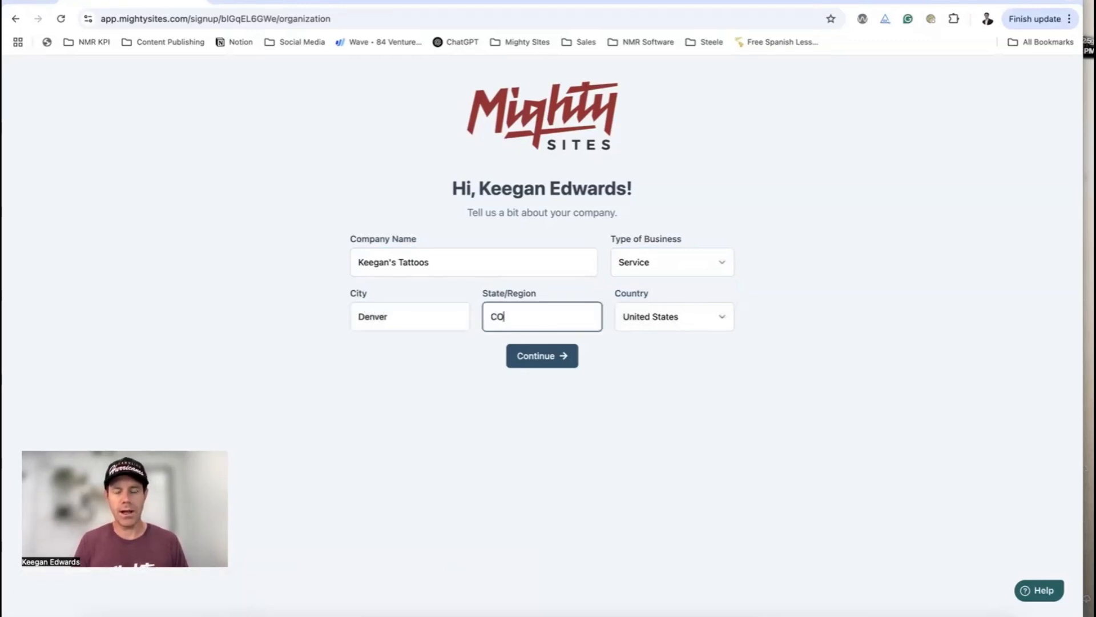
{"action": "left_click", "coordinate": [562, 355]}
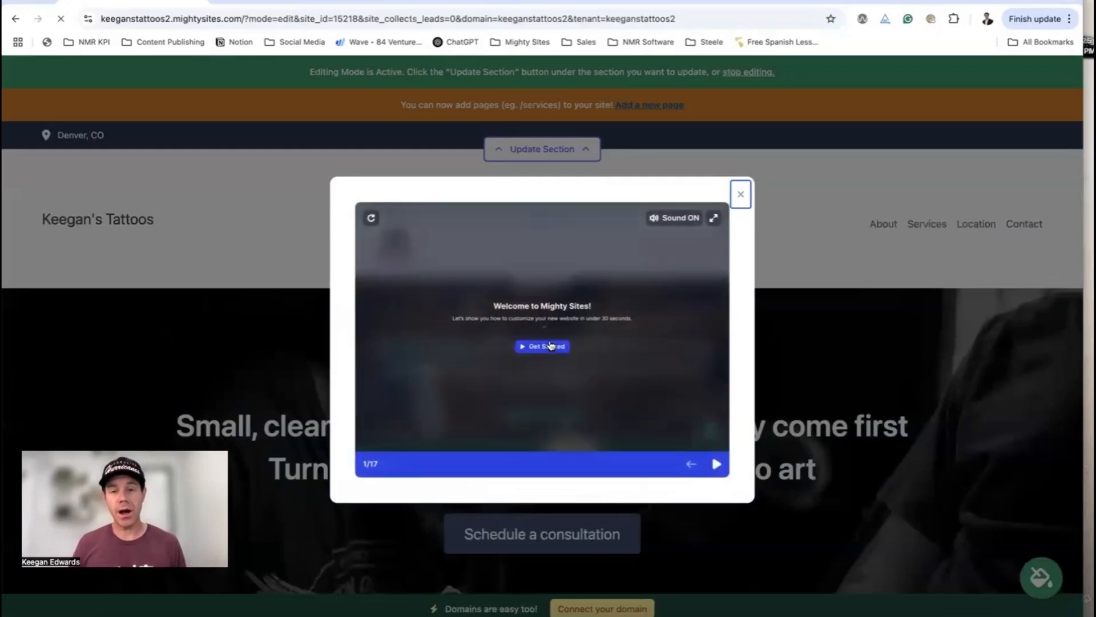
Step through the editor tour's image search and leads dashboard to the success stories
{"action": "left_click", "coordinate": [550, 345]}
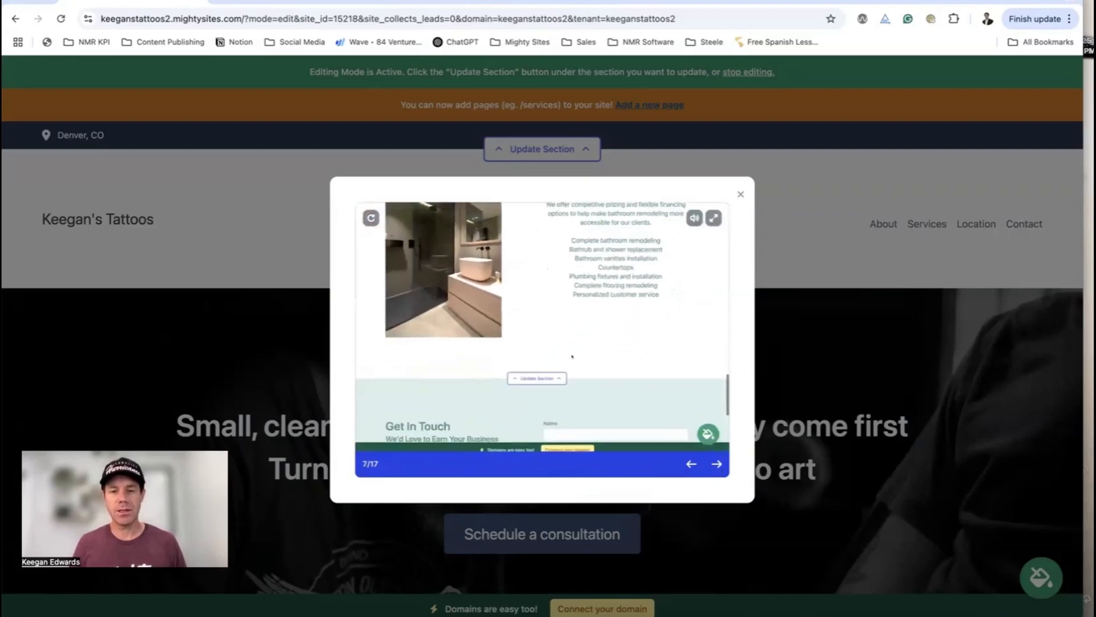
{"action": "left_click", "coordinate": [718, 465]}
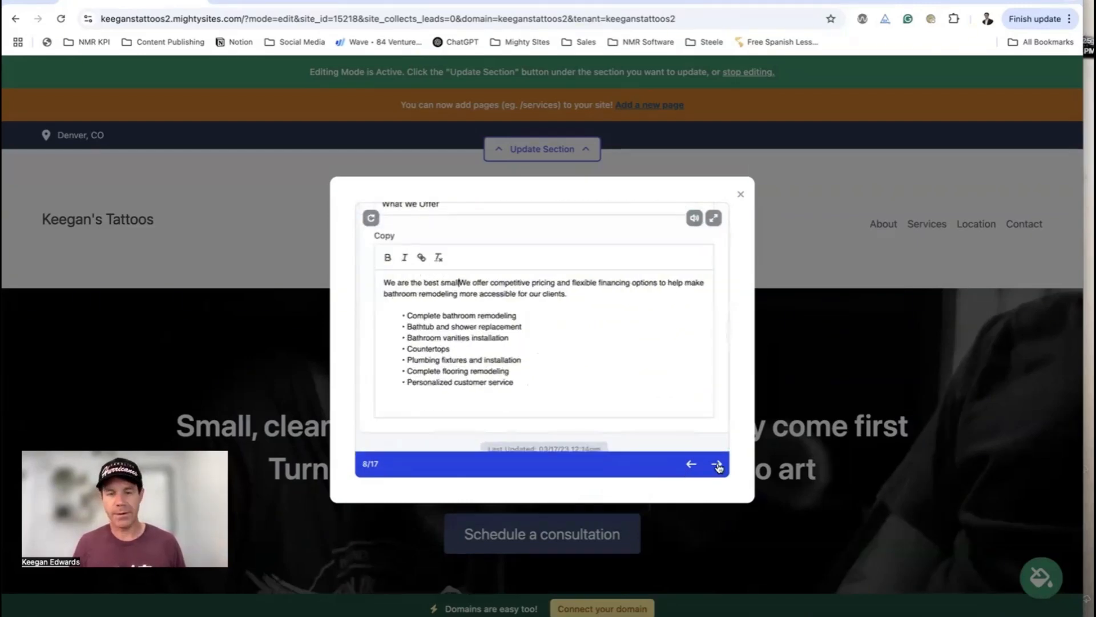
{"action": "left_click", "coordinate": [717, 465]}
{"action": "left_click", "coordinate": [717, 465]}
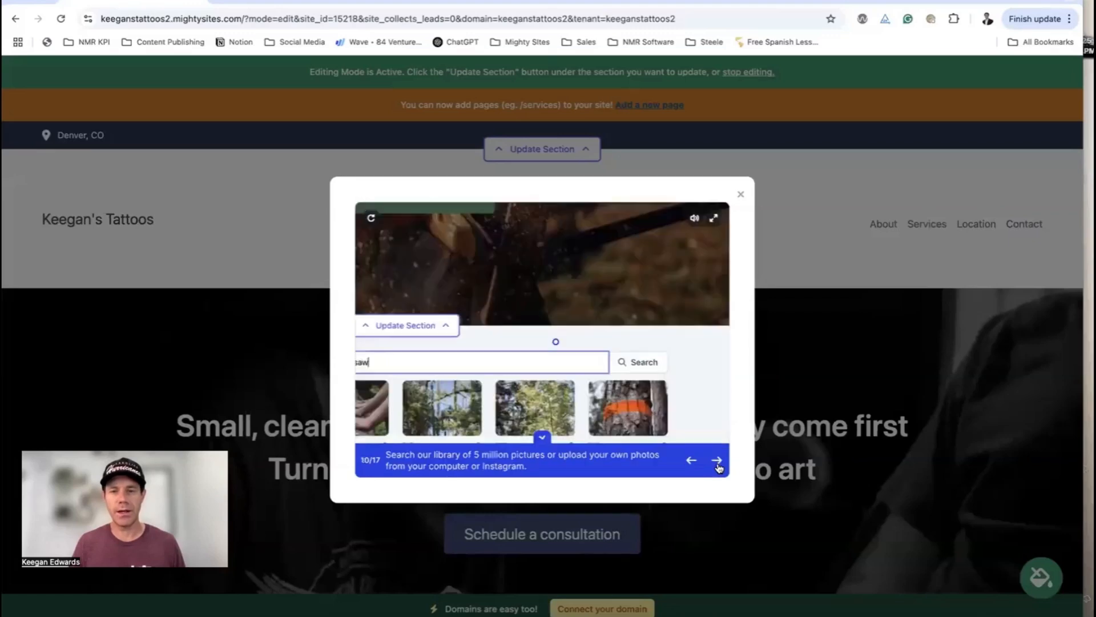
{"action": "left_click", "coordinate": [717, 463]}
{"action": "left_click", "coordinate": [717, 463]}
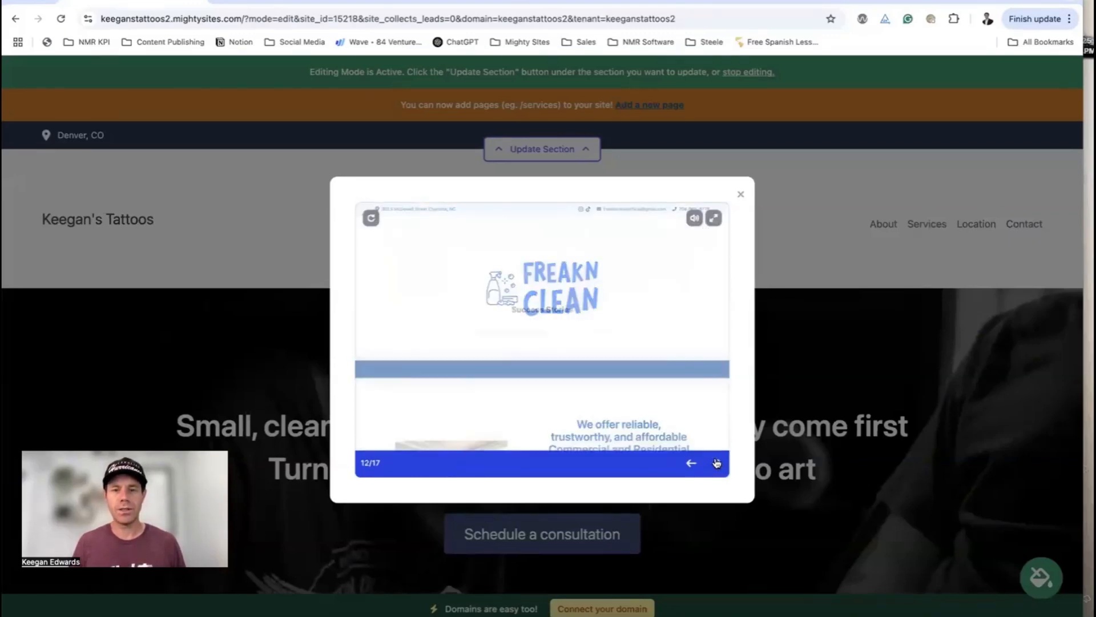
{"action": "left_click", "coordinate": [553, 349]}
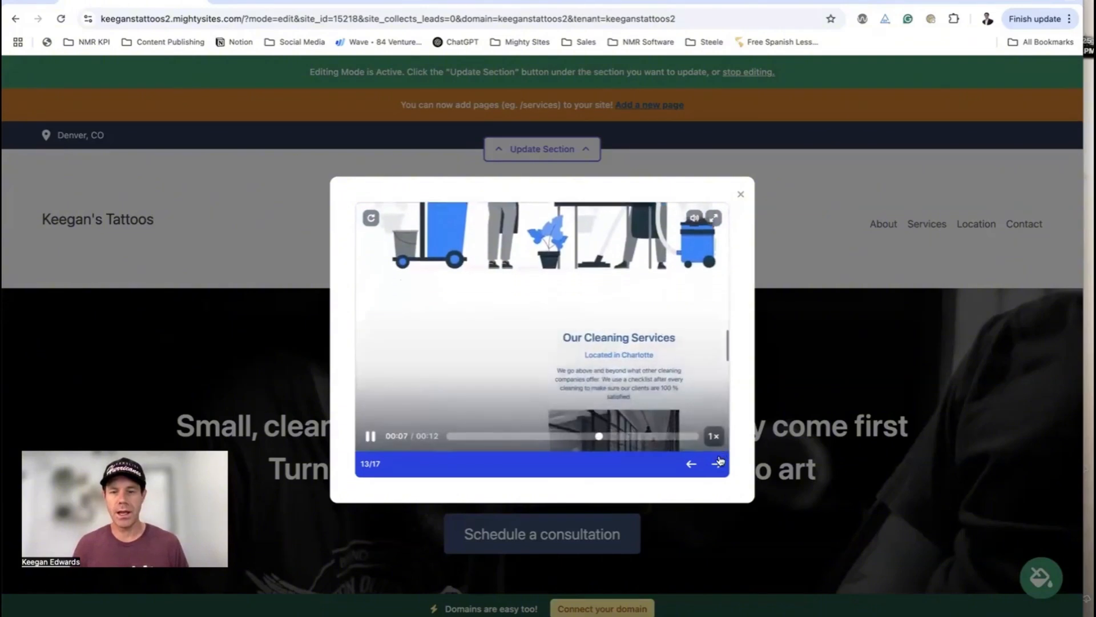
Advance through the example sites to the final slide and close the showcase
{"action": "left_click", "coordinate": [717, 464]}
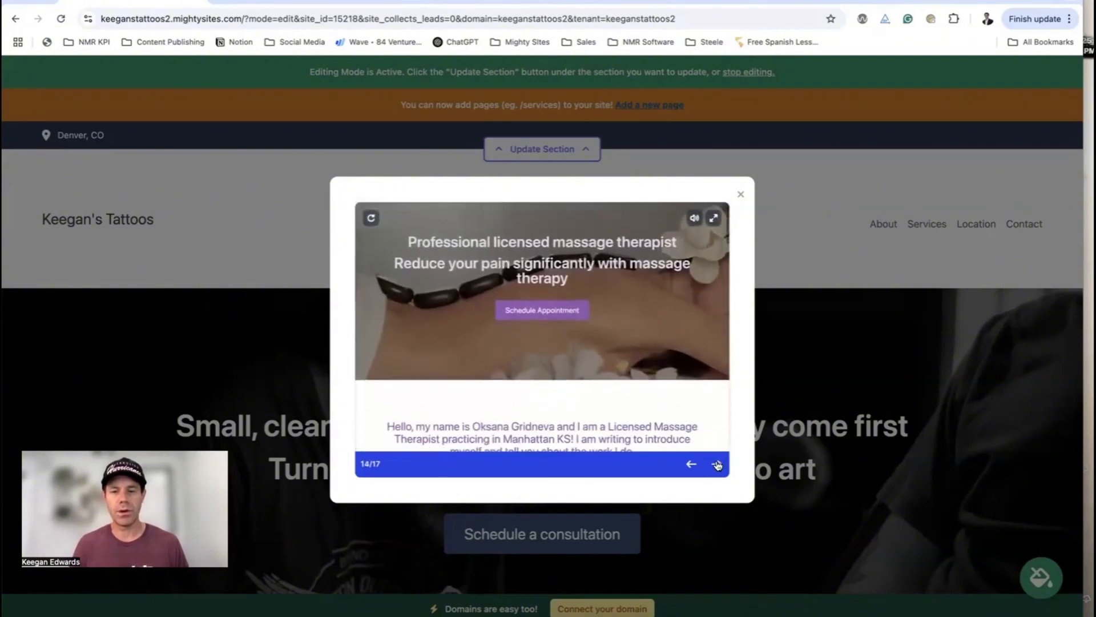
{"action": "left_click", "coordinate": [717, 464]}
{"action": "left_click", "coordinate": [717, 463]}
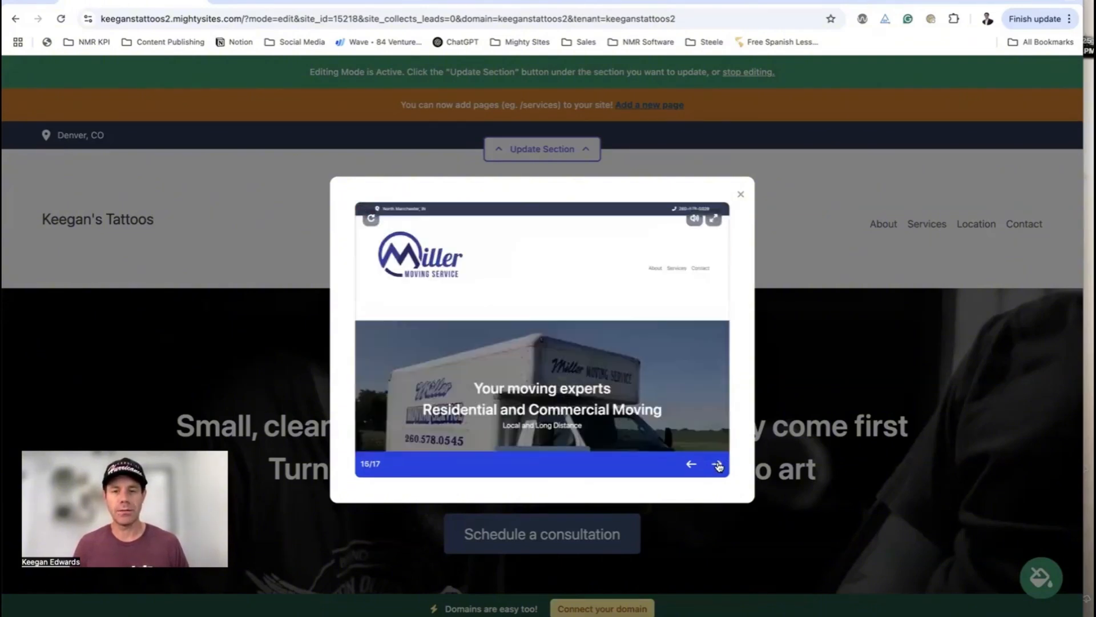
{"action": "left_click", "coordinate": [717, 464]}
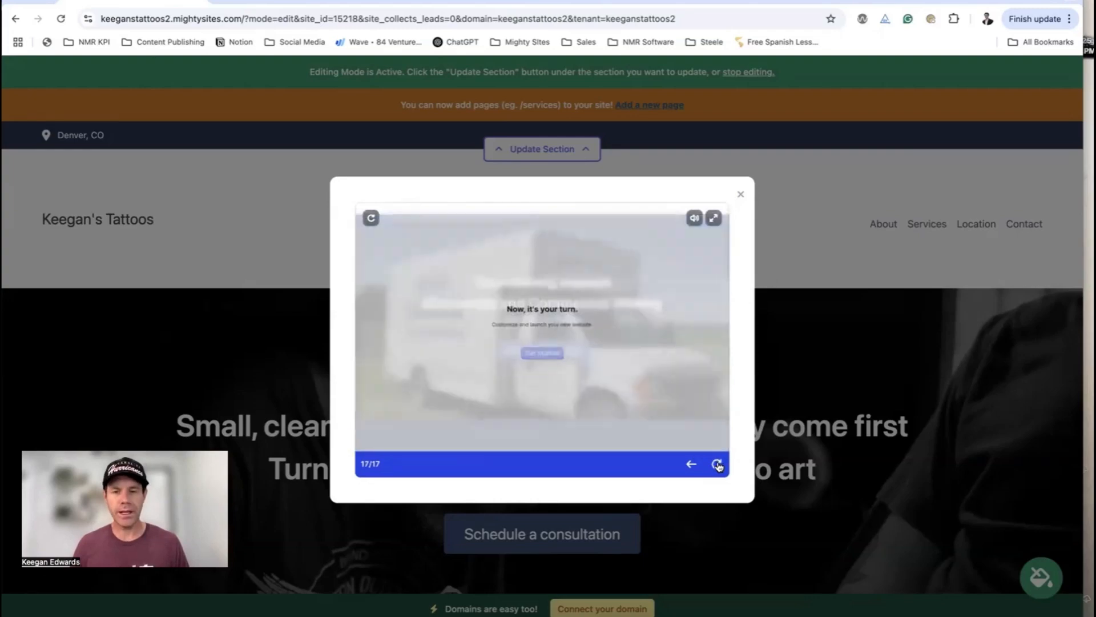
{"action": "left_click", "coordinate": [735, 197]}
Scroll down through the generated tattoo site to the footer and back to the top
{"action": "scroll", "coordinate": [730, 211], "scroll_direction": "down", "scroll_amount": 10}
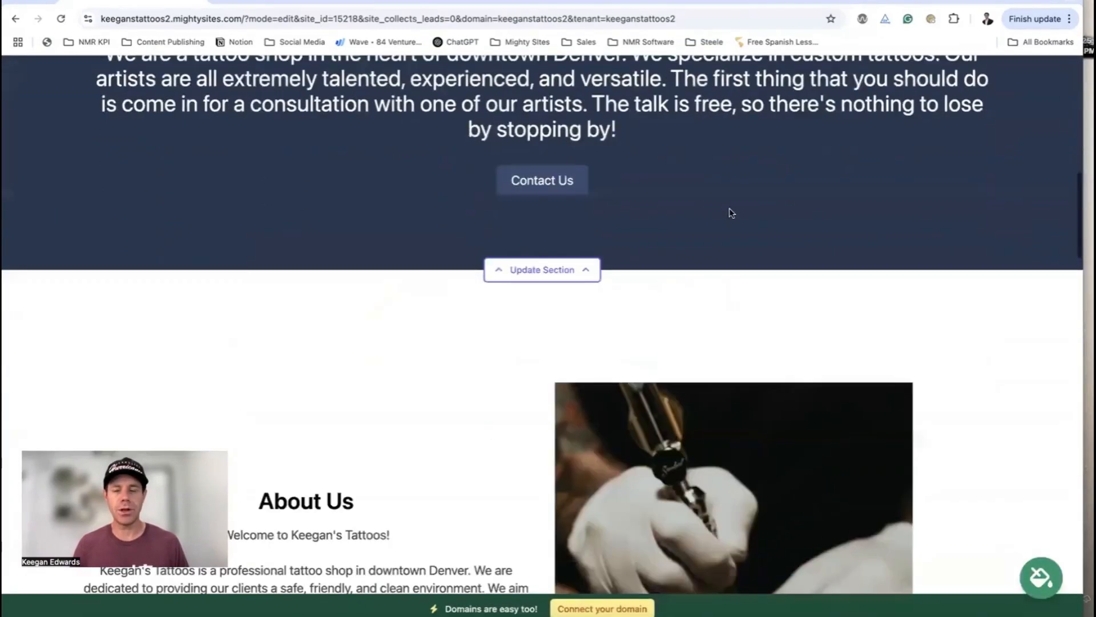
{"action": "scroll", "coordinate": [731, 212], "scroll_direction": "down", "scroll_amount": 18}
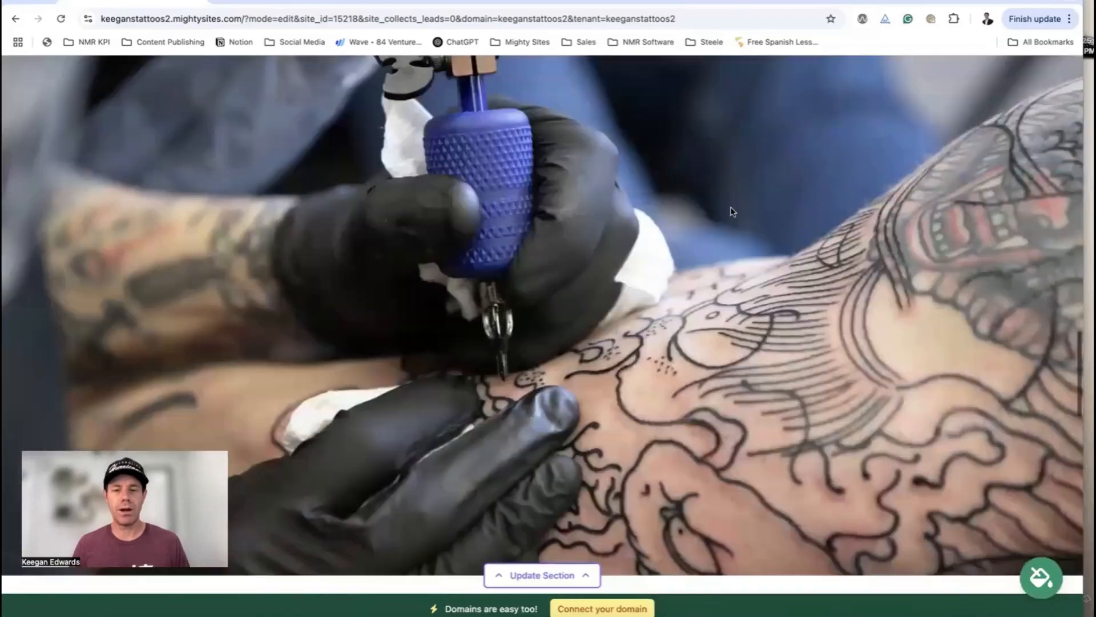
{"action": "scroll", "coordinate": [733, 212], "scroll_direction": "down", "scroll_amount": 20}
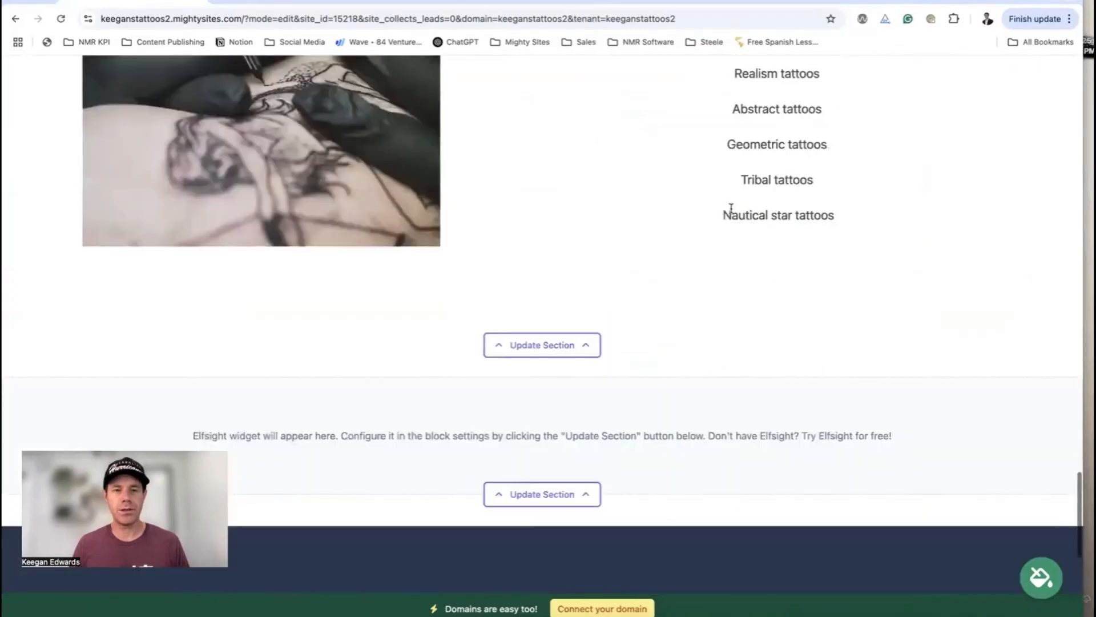
{"action": "scroll", "coordinate": [733, 212], "scroll_direction": "up", "scroll_amount": 20}
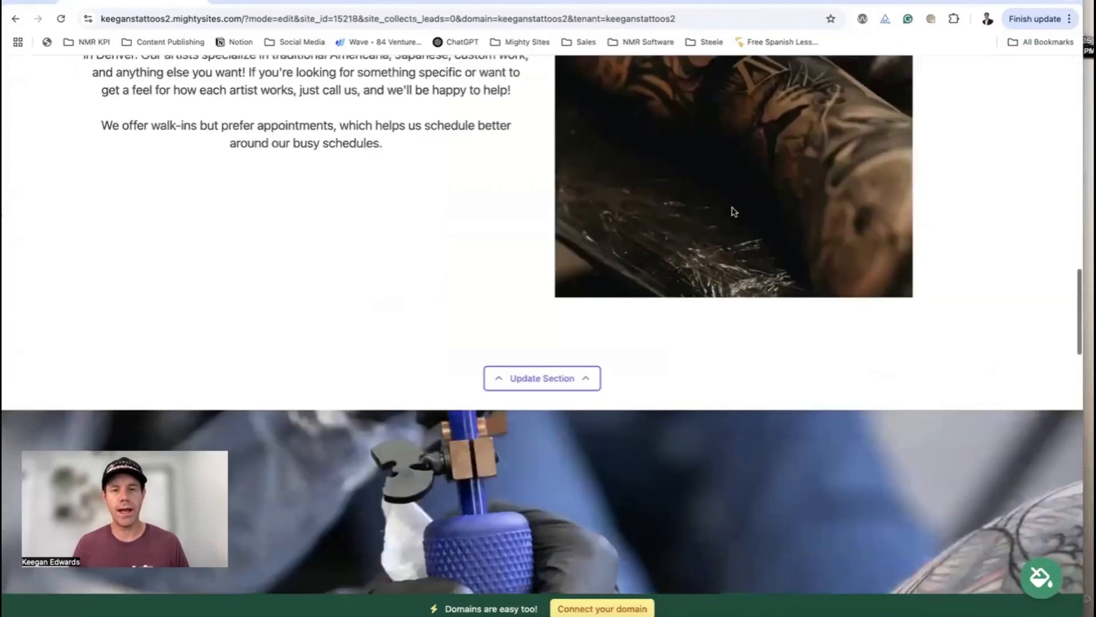
{"action": "scroll", "coordinate": [733, 211], "scroll_direction": "up", "scroll_amount": 8}
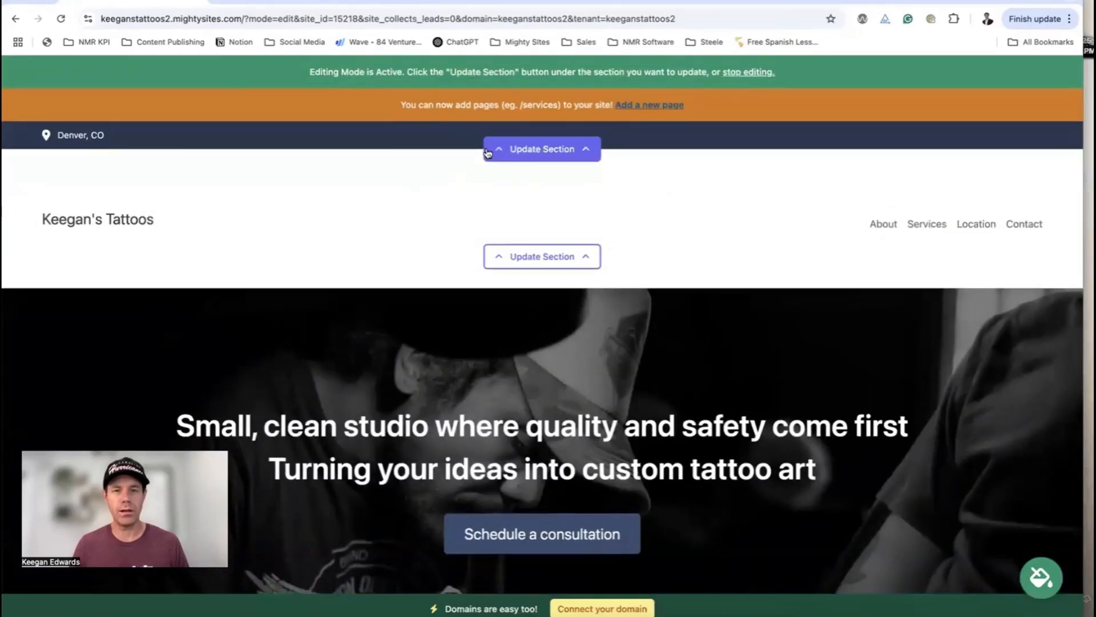
Save the organization email, shown on site, and a phone number in the location details
{"action": "left_click", "coordinate": [557, 149]}
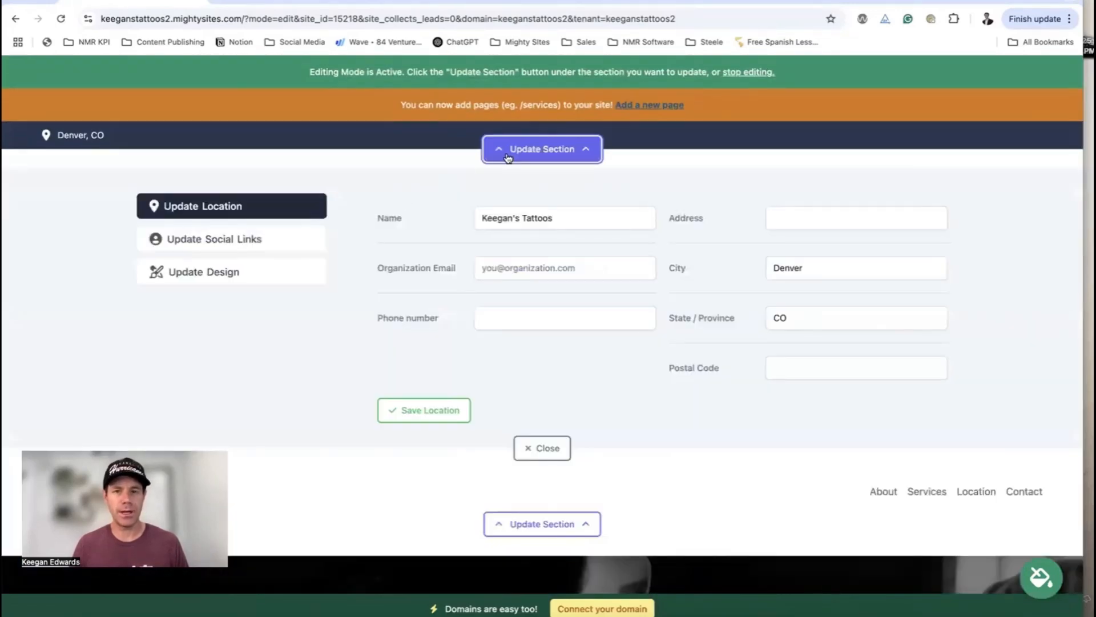
{"action": "left_click", "coordinate": [549, 264]}
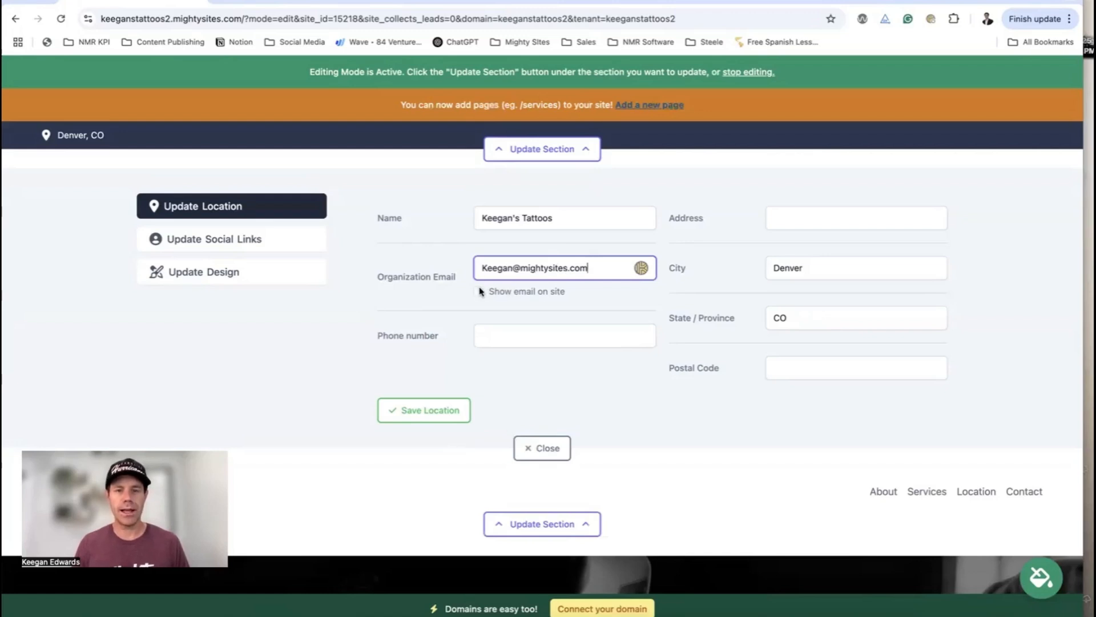
{"action": "left_click", "coordinate": [479, 292]}
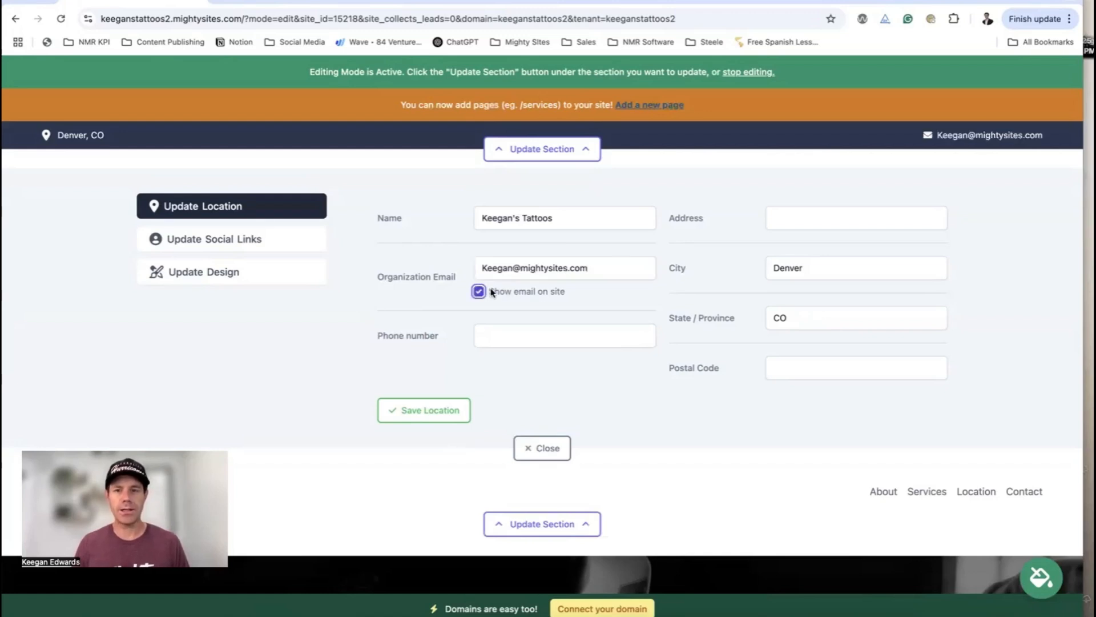
{"action": "left_click", "coordinate": [535, 330]}
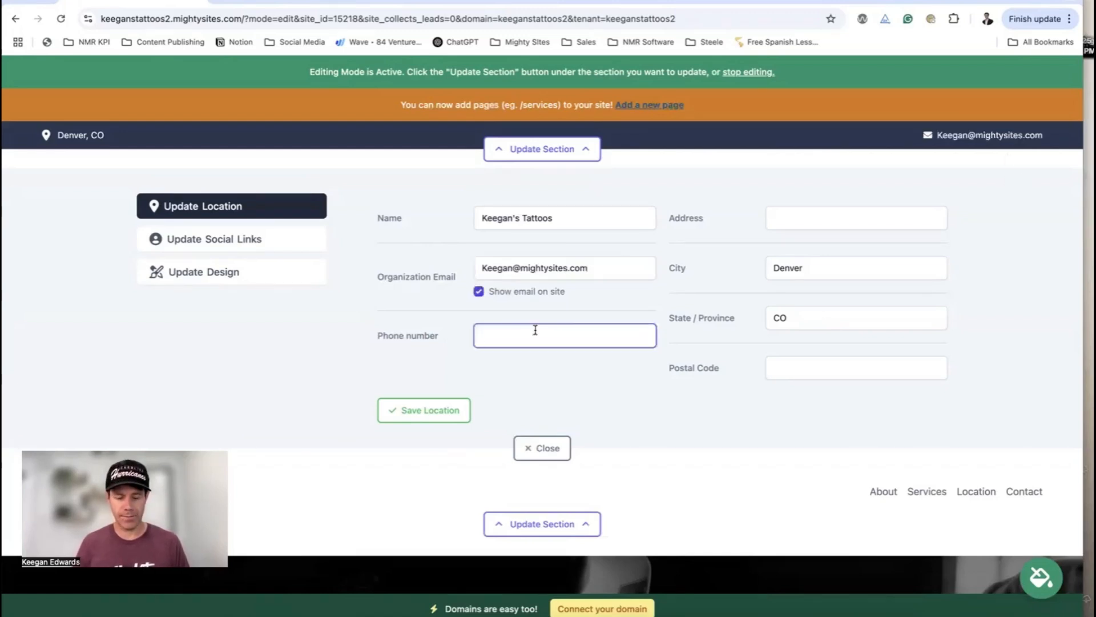
{"action": "type", "text": "777-777-7777"}
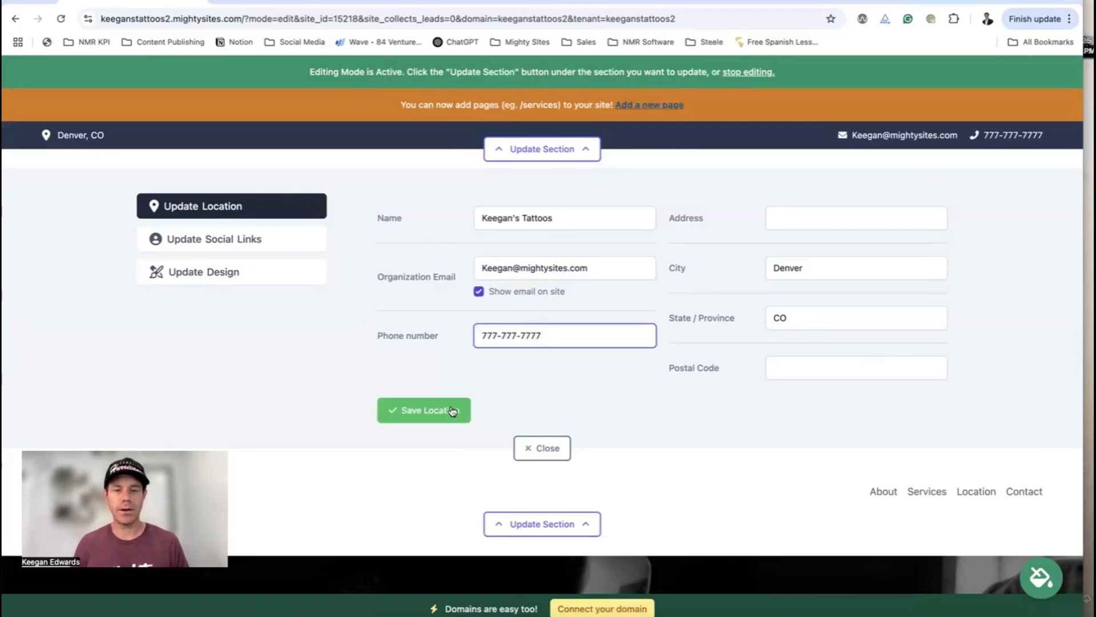
{"action": "left_click", "coordinate": [425, 410]}
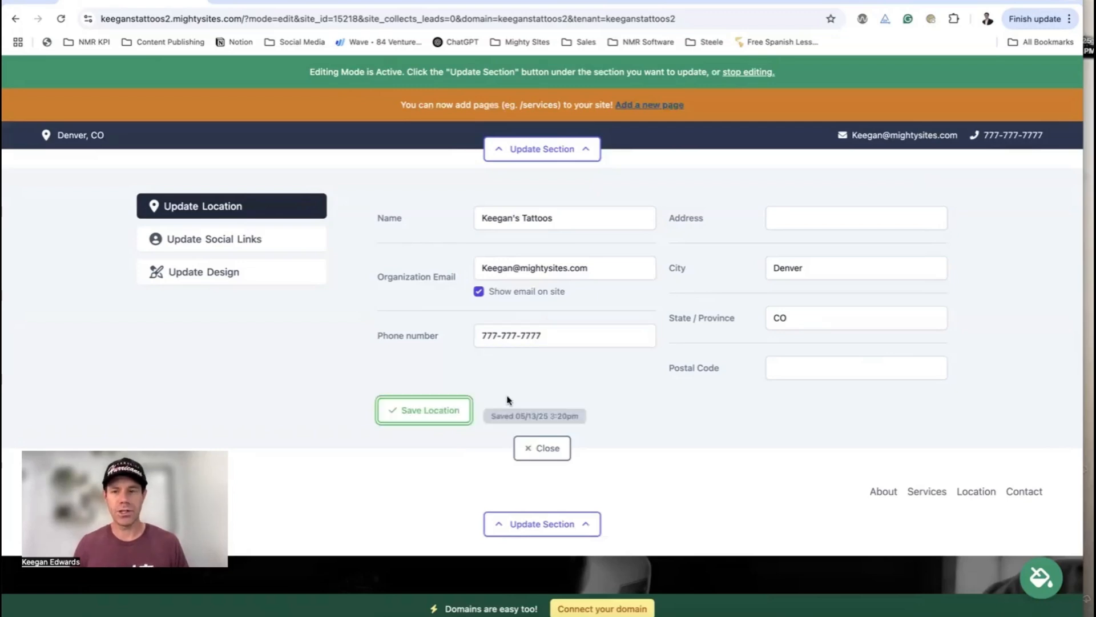
{"action": "left_click", "coordinate": [541, 448]}
{"action": "left_click", "coordinate": [542, 149]}
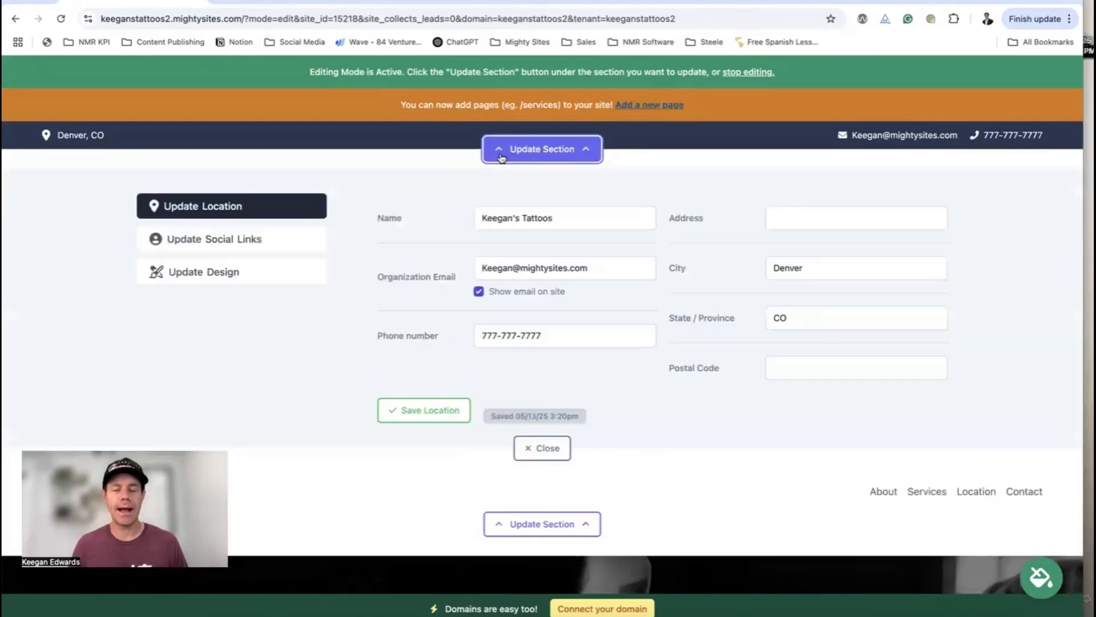
Set the Facebook link to facebook.com and Instagram to instagram.com, then save
{"action": "left_click", "coordinate": [215, 249]}
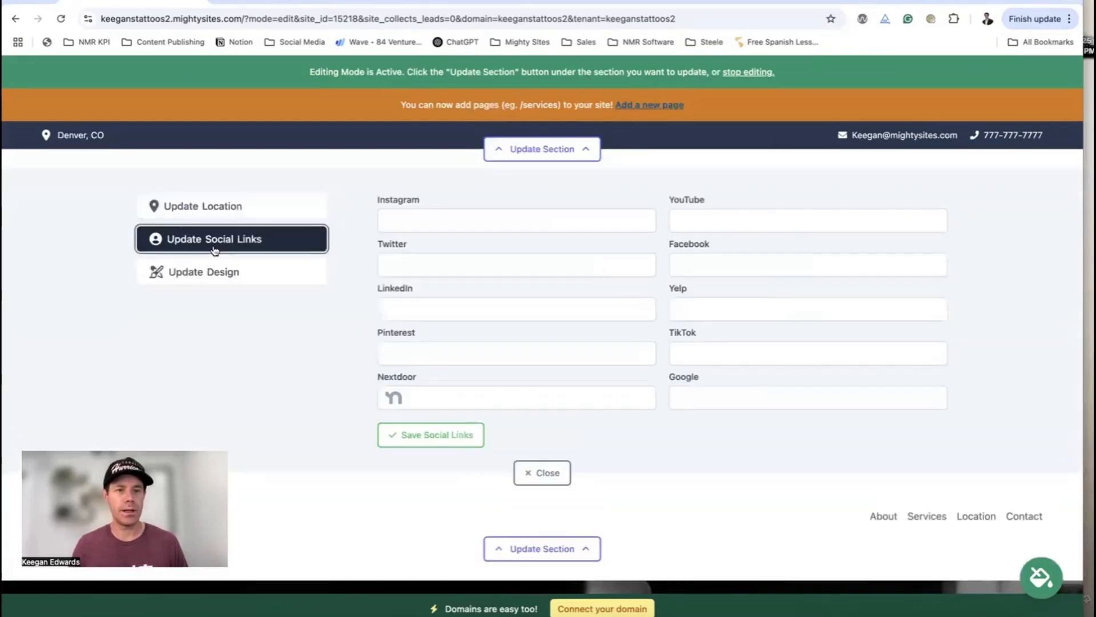
{"action": "left_click", "coordinate": [713, 265]}
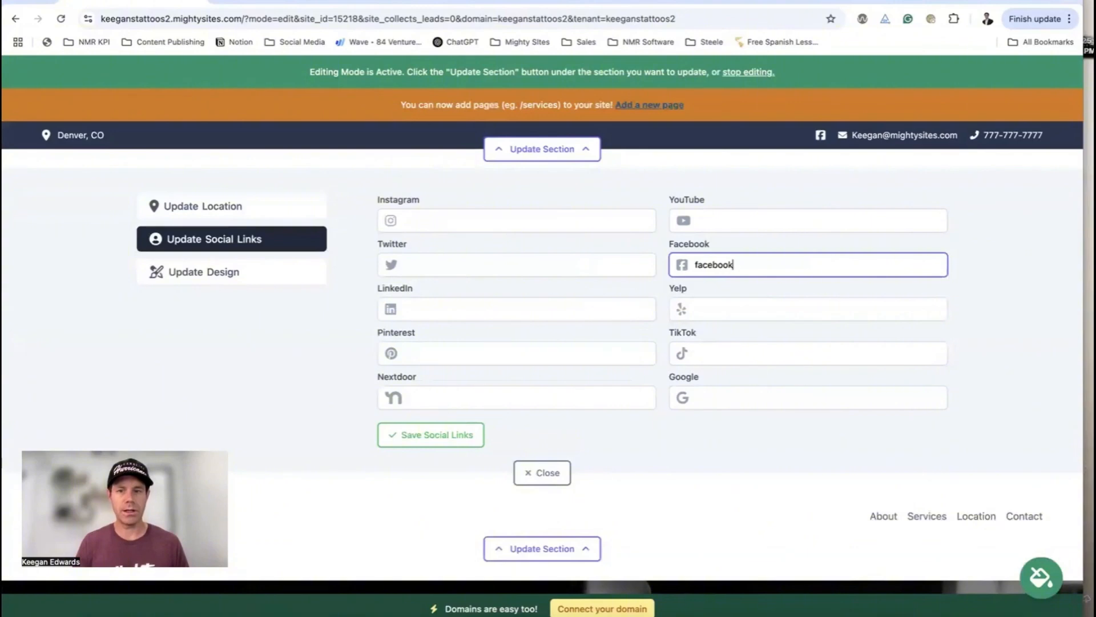
{"action": "left_click", "coordinate": [438, 269]}
{"action": "left_click", "coordinate": [438, 222]}
{"action": "type", "text": "instagram.com"}
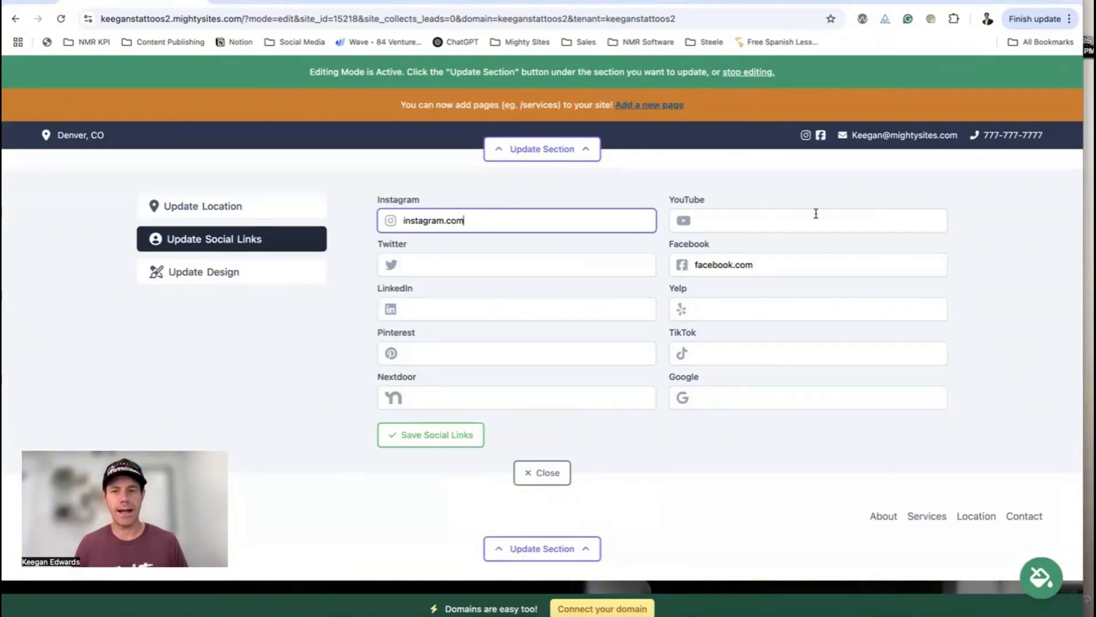
{"action": "key", "text": "Return"}
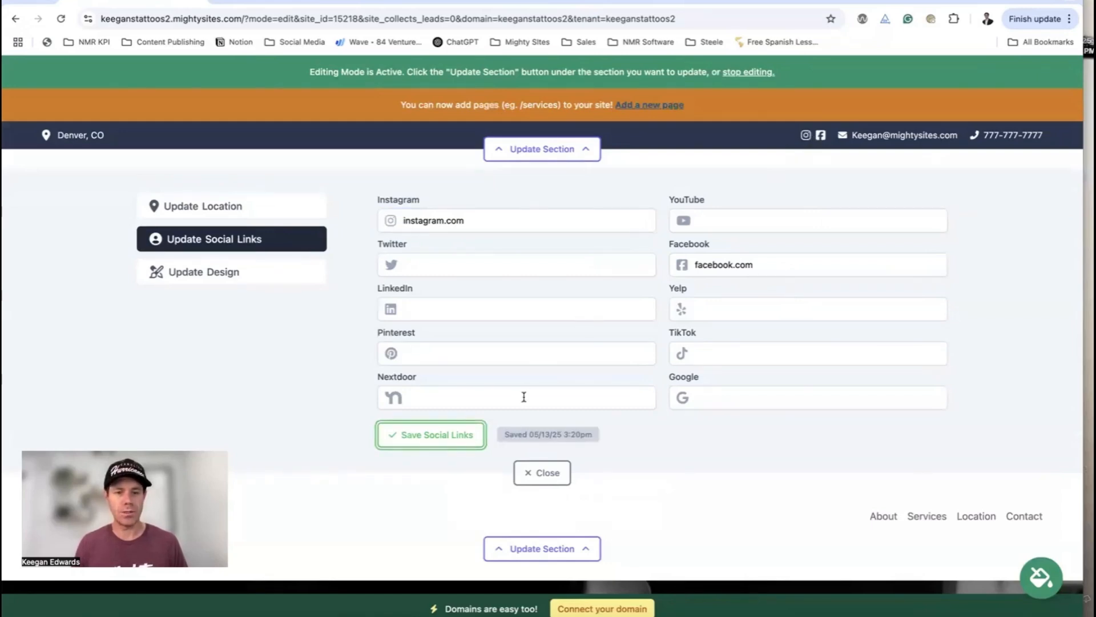
{"action": "left_click", "coordinate": [544, 473]}
Open the header's logo settings, then open a new browser tab
{"action": "scroll", "coordinate": [782, 137], "scroll_direction": "down", "scroll_amount": 15}
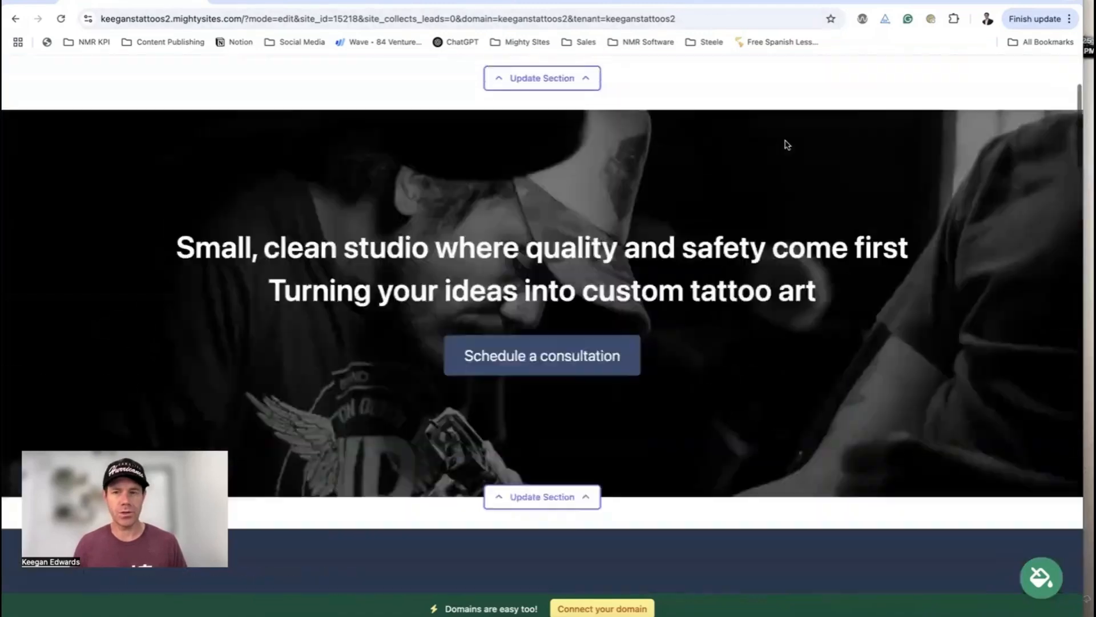
{"action": "scroll", "coordinate": [806, 210], "scroll_direction": "down", "scroll_amount": 15}
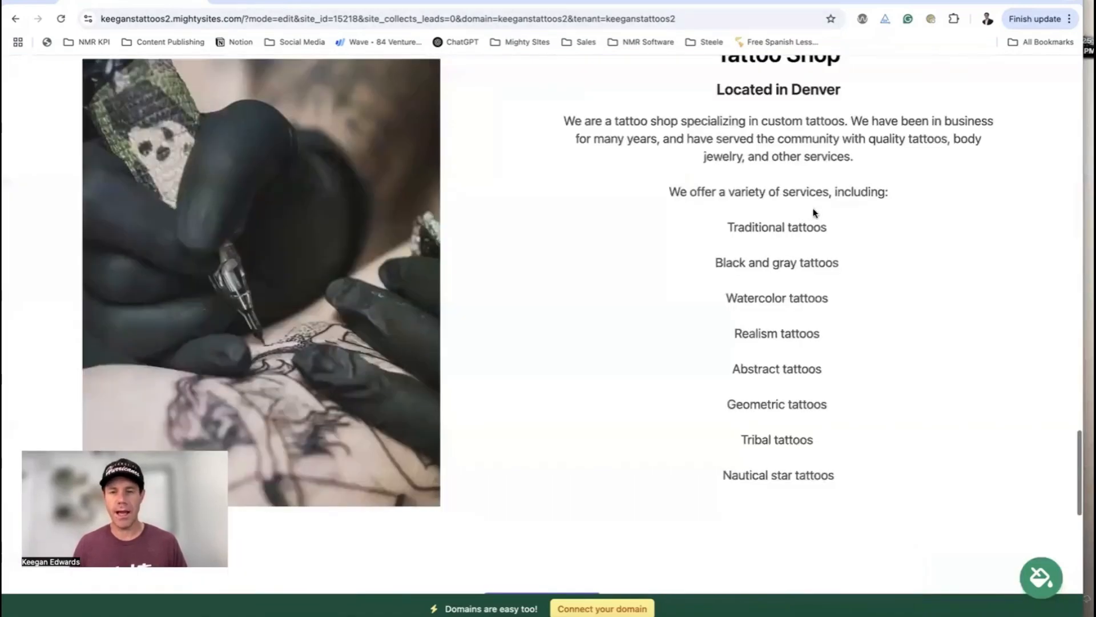
{"action": "scroll", "coordinate": [824, 455], "scroll_direction": "up", "scroll_amount": 15}
{"action": "scroll", "coordinate": [824, 455], "scroll_direction": "up", "scroll_amount": 15}
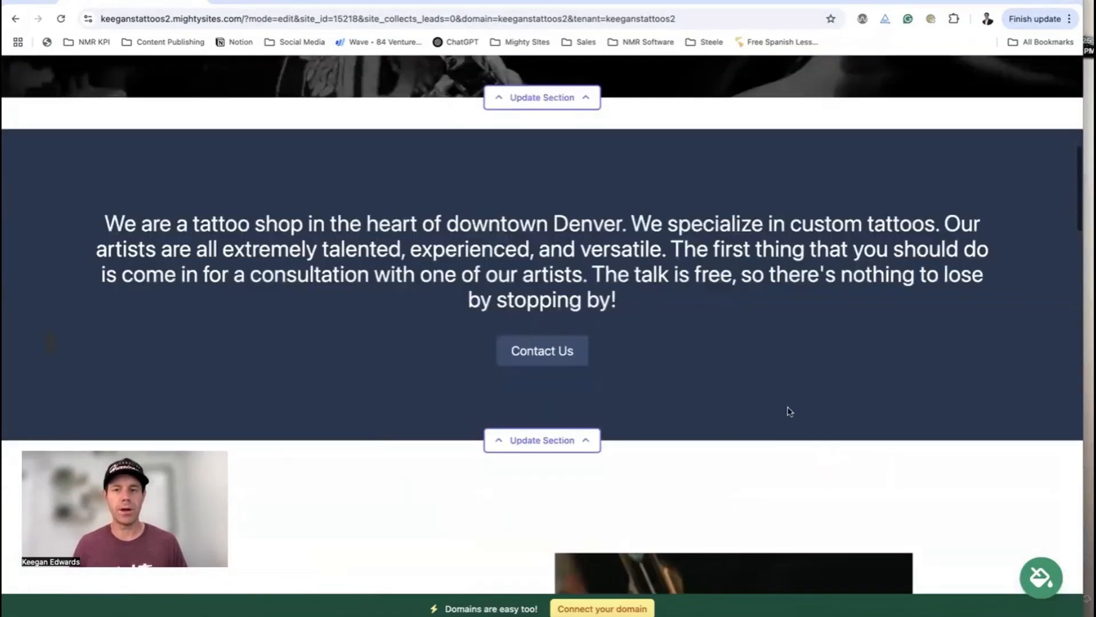
{"action": "left_click", "coordinate": [542, 257]}
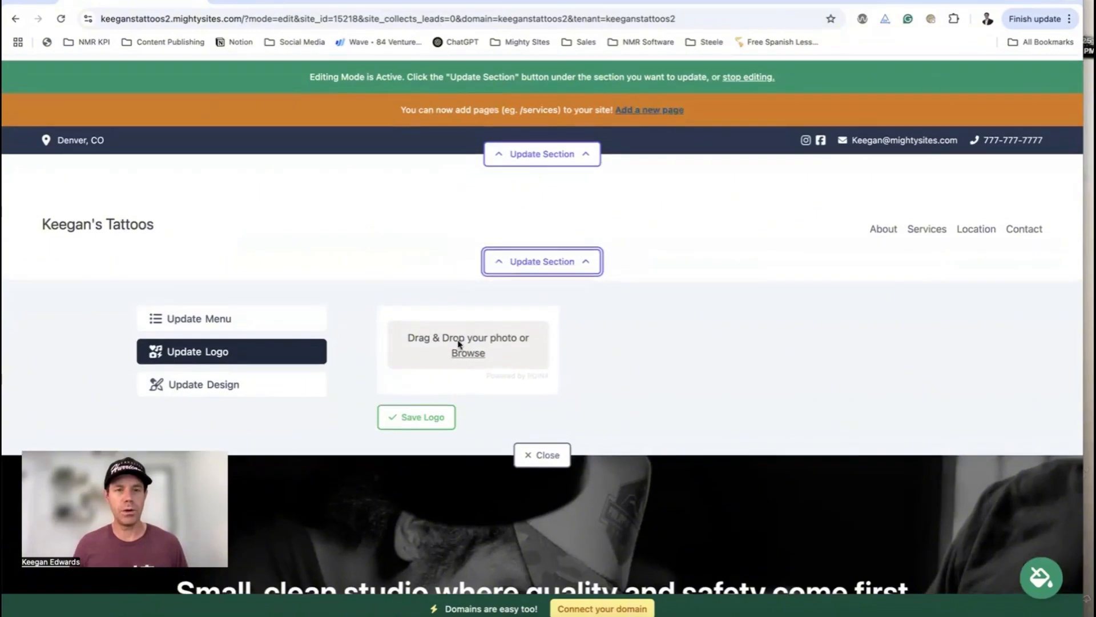
{"action": "left_click", "coordinate": [220, 1]}
Go to canva.com and start a new Logo design
{"action": "type", "text": "canva.com"}
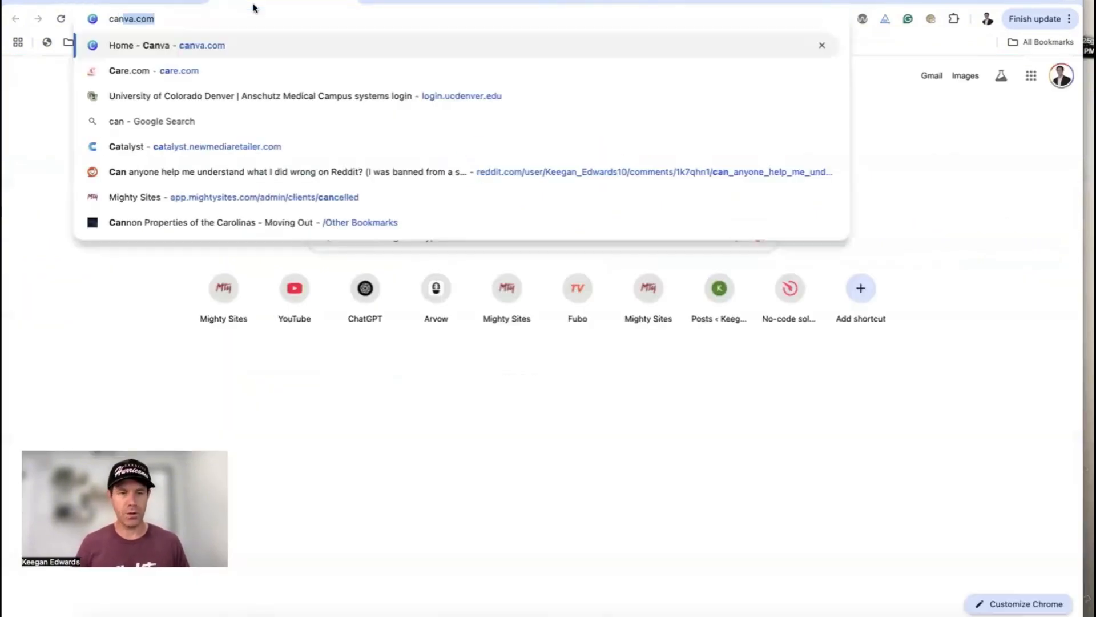
{"action": "key", "text": "Return"}
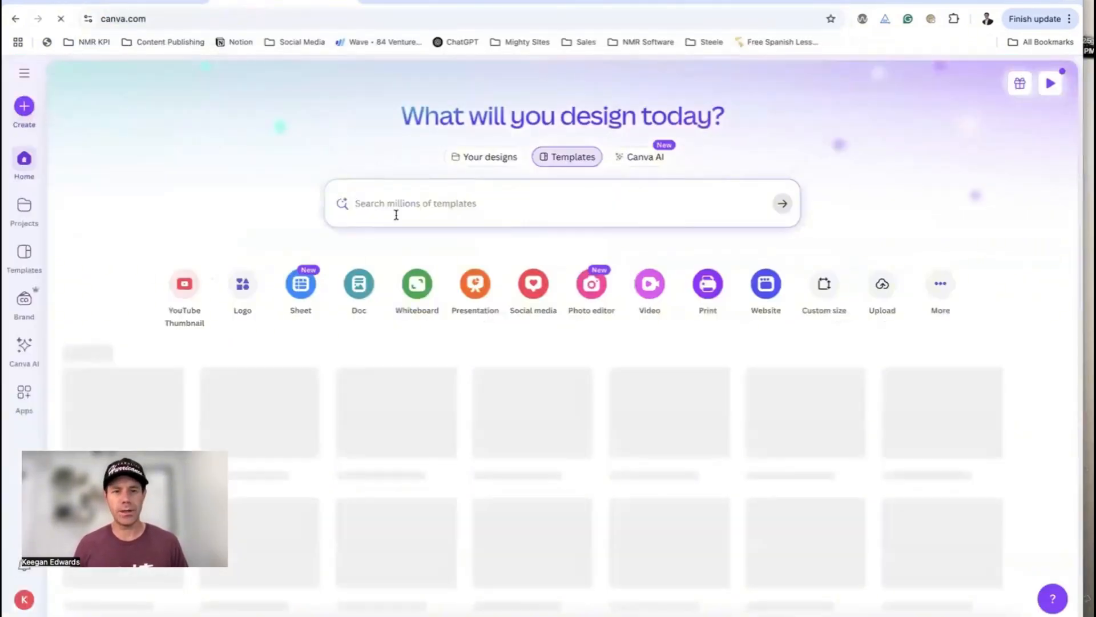
{"action": "left_click", "coordinate": [243, 285]}
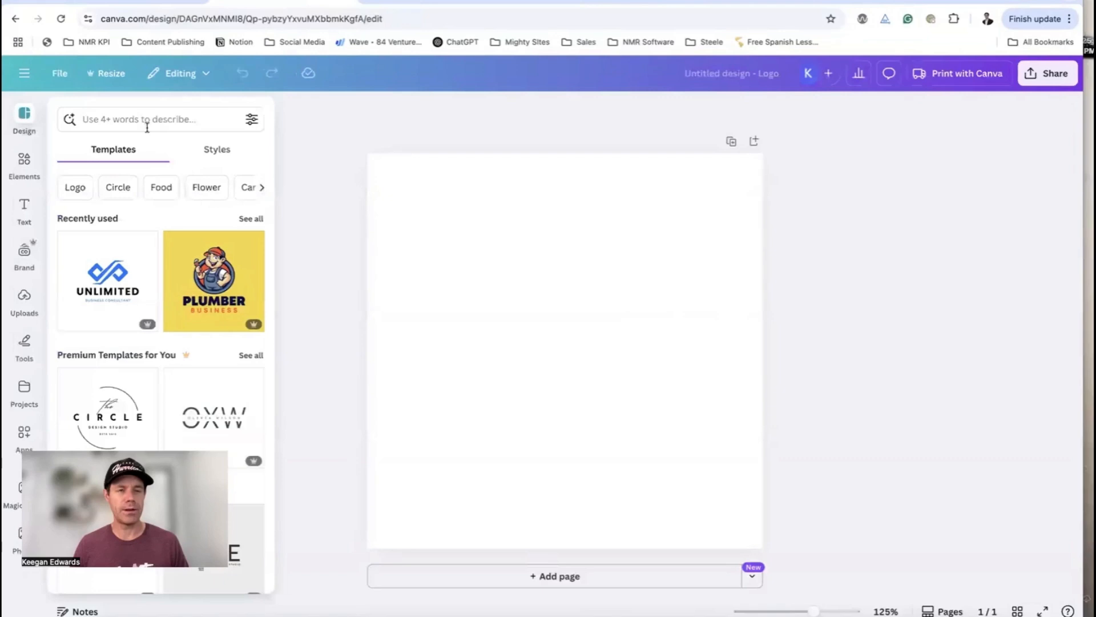
Search templates for 'tattoo logo' and apply the Black and White Circle Tattoo Studio Logo
{"action": "left_click", "coordinate": [151, 119]}
{"action": "type", "text": "tatto"}
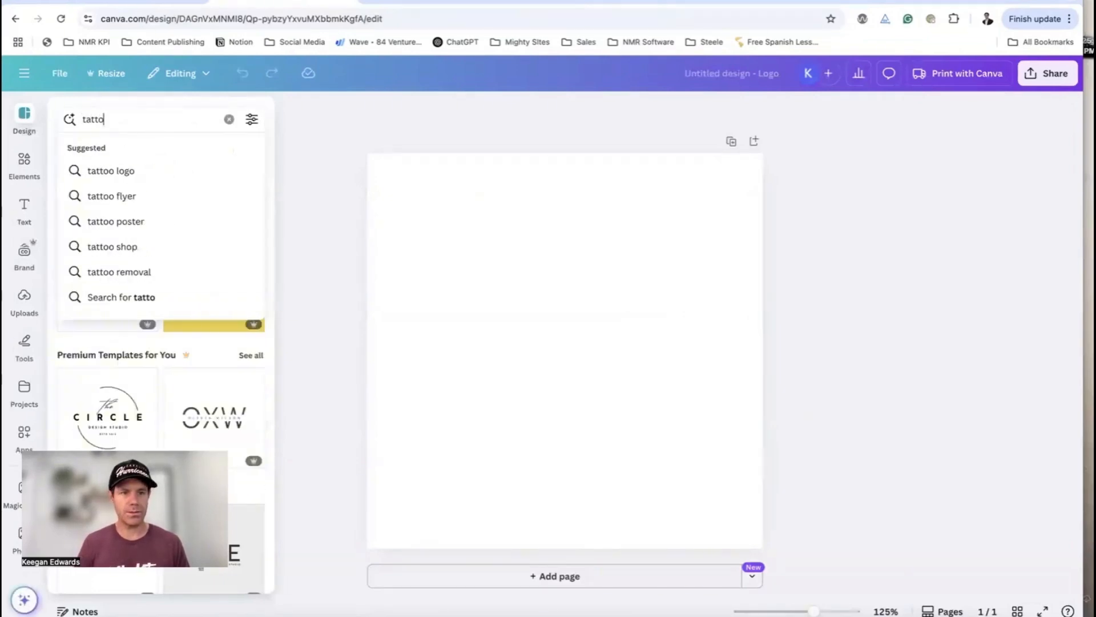
{"action": "left_click", "coordinate": [127, 169]}
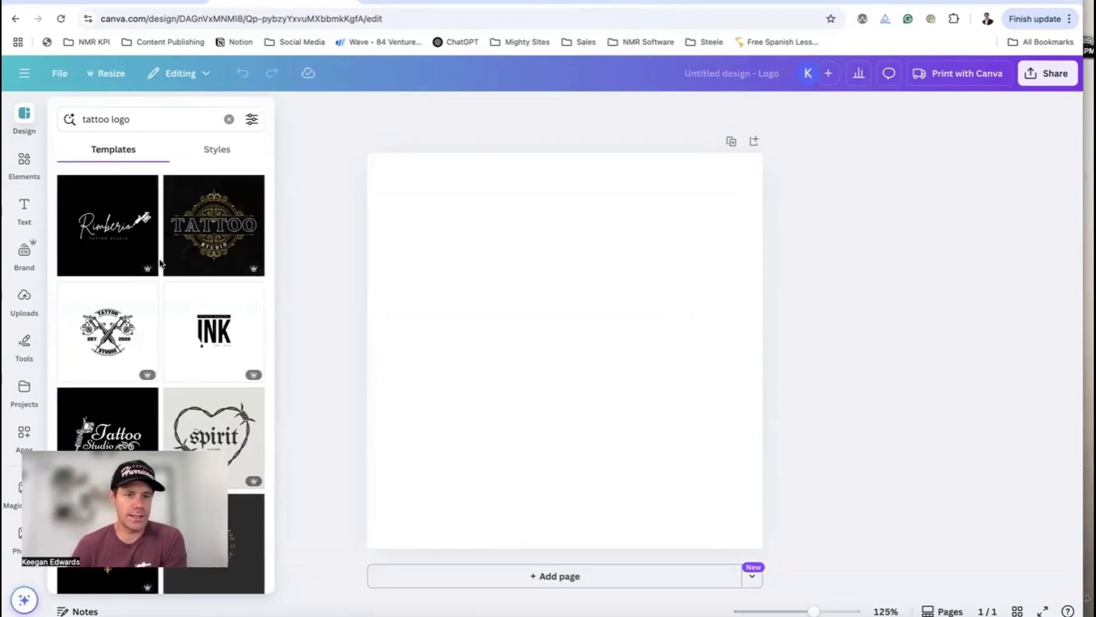
{"action": "left_click", "coordinate": [129, 336]}
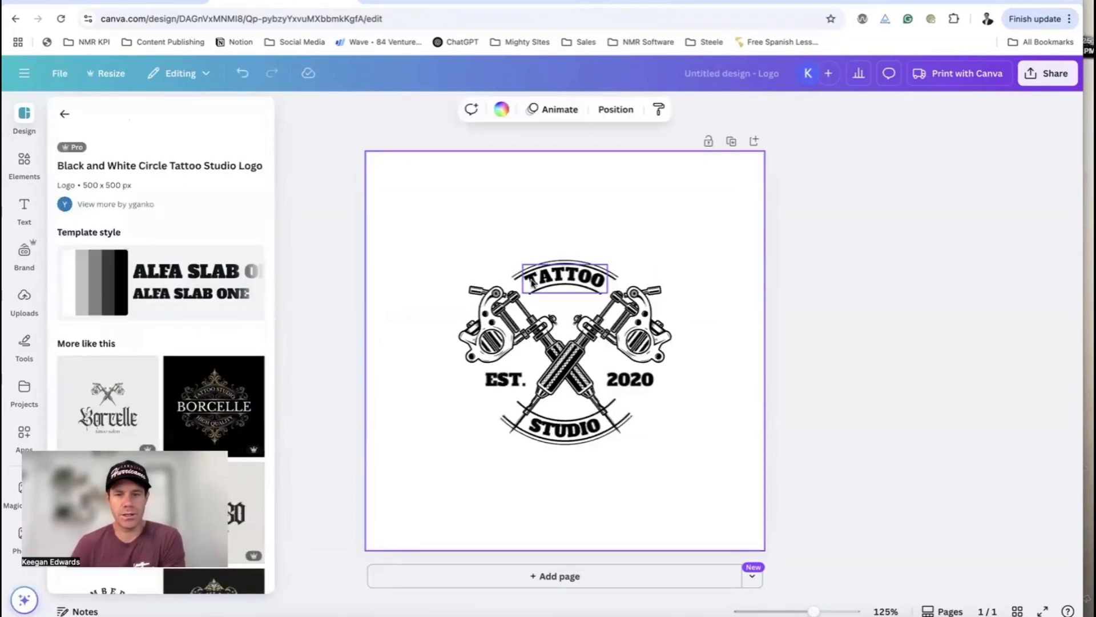
Inspect the template's machines graphic and TATTOO text, then retitle the design Keegans Tattoos
{"action": "left_click", "coordinate": [446, 222]}
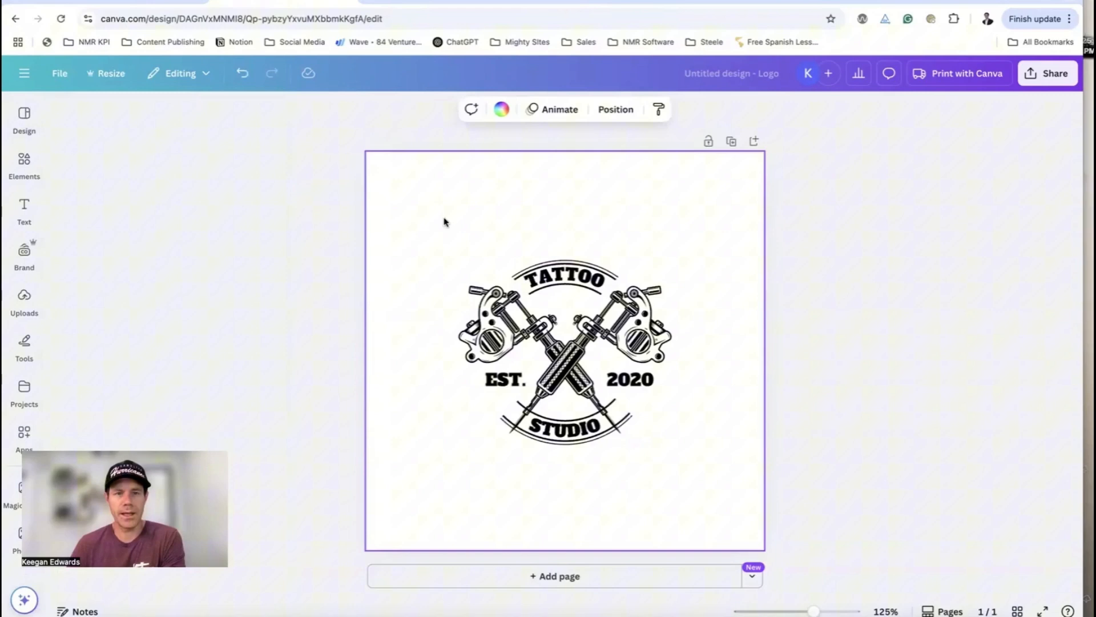
{"action": "left_click", "coordinate": [109, 73]}
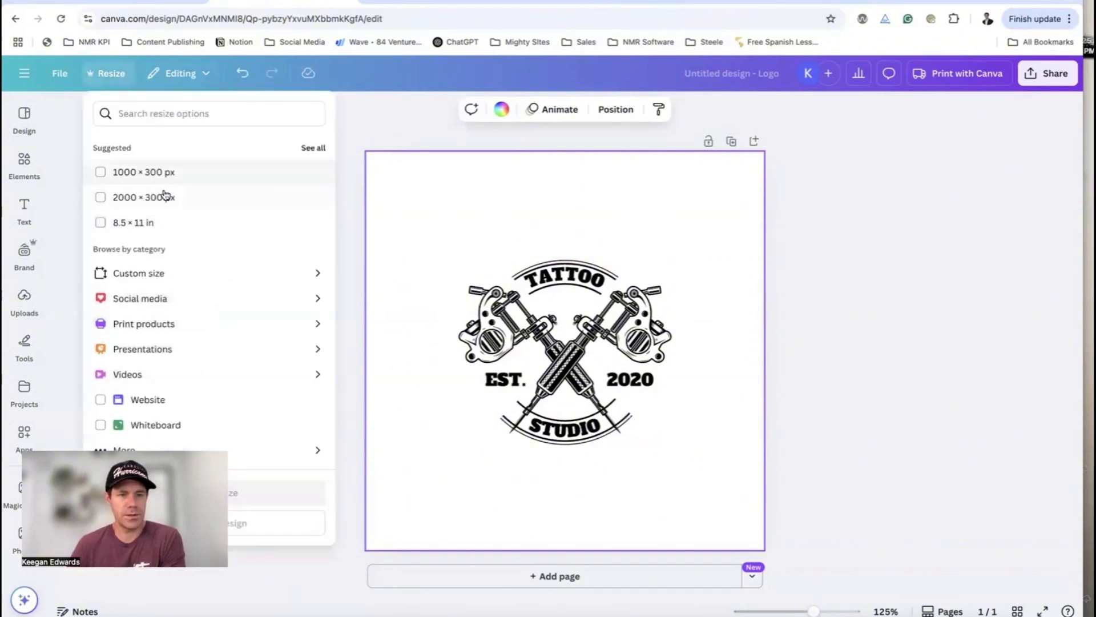
{"action": "left_click", "coordinate": [386, 129]}
{"action": "left_click", "coordinate": [529, 316]}
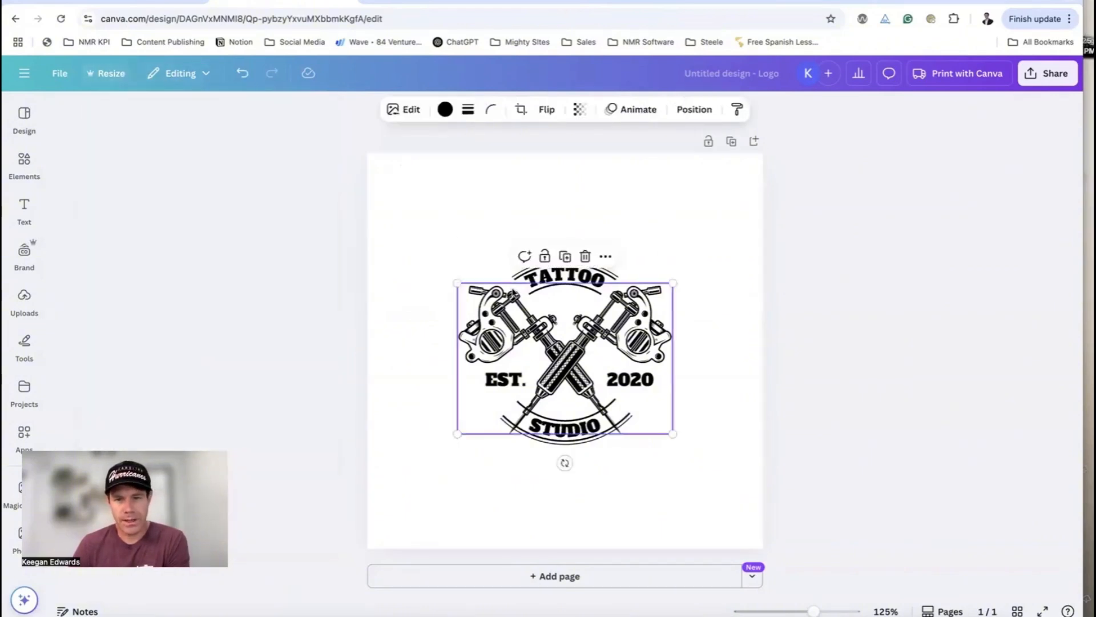
{"action": "left_click", "coordinate": [318, 142]}
{"action": "left_click", "coordinate": [564, 277]}
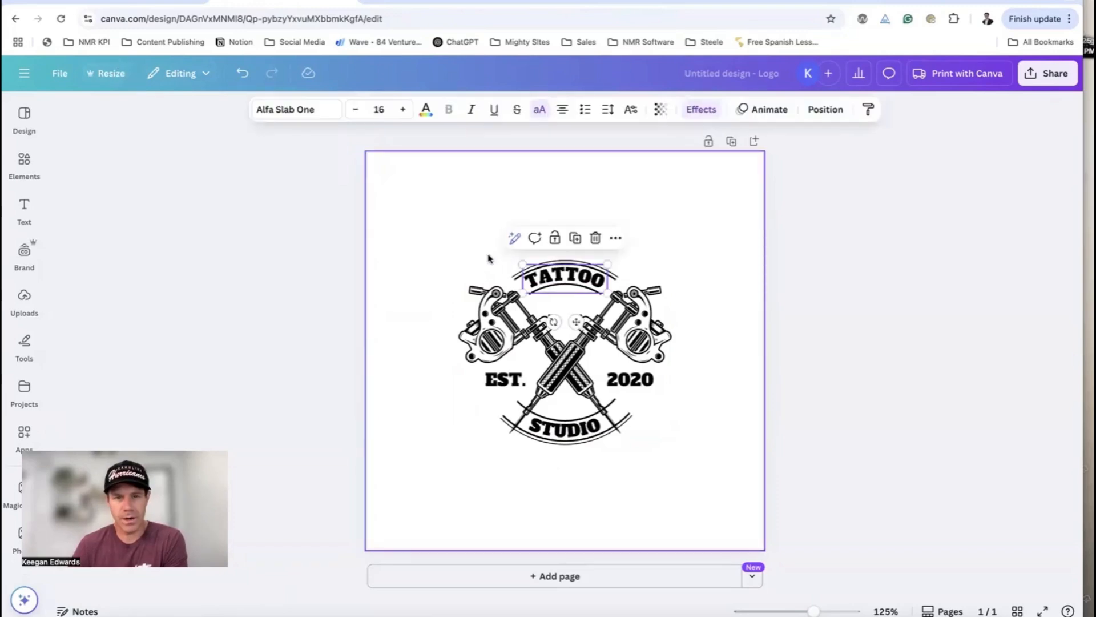
{"action": "left_click", "coordinate": [941, 211]}
{"action": "left_click", "coordinate": [757, 74]}
{"action": "key", "text": "BackSpace"}
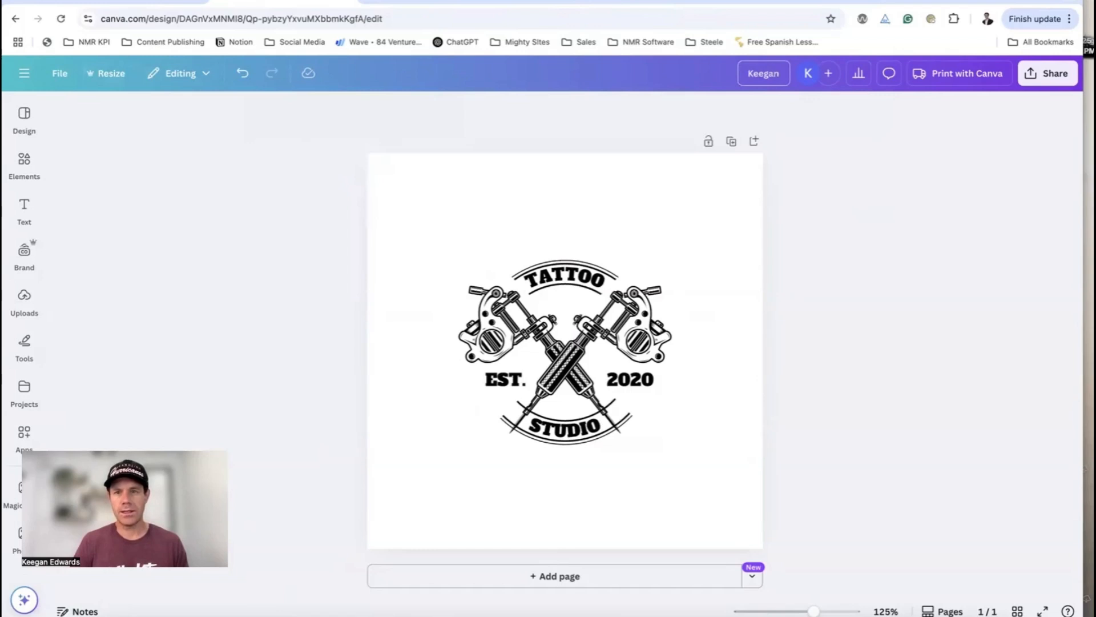
{"action": "type", "text": "attoos"}
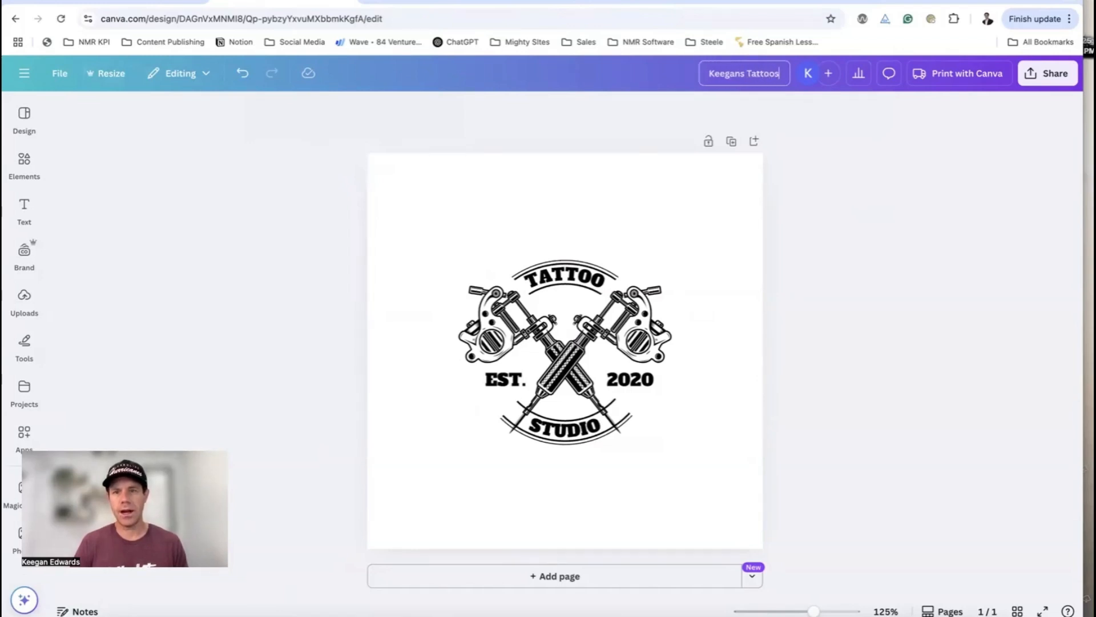
Download the logo as a PNG with a transparent background
{"action": "left_click", "coordinate": [1032, 76]}
{"action": "left_click", "coordinate": [857, 335]}
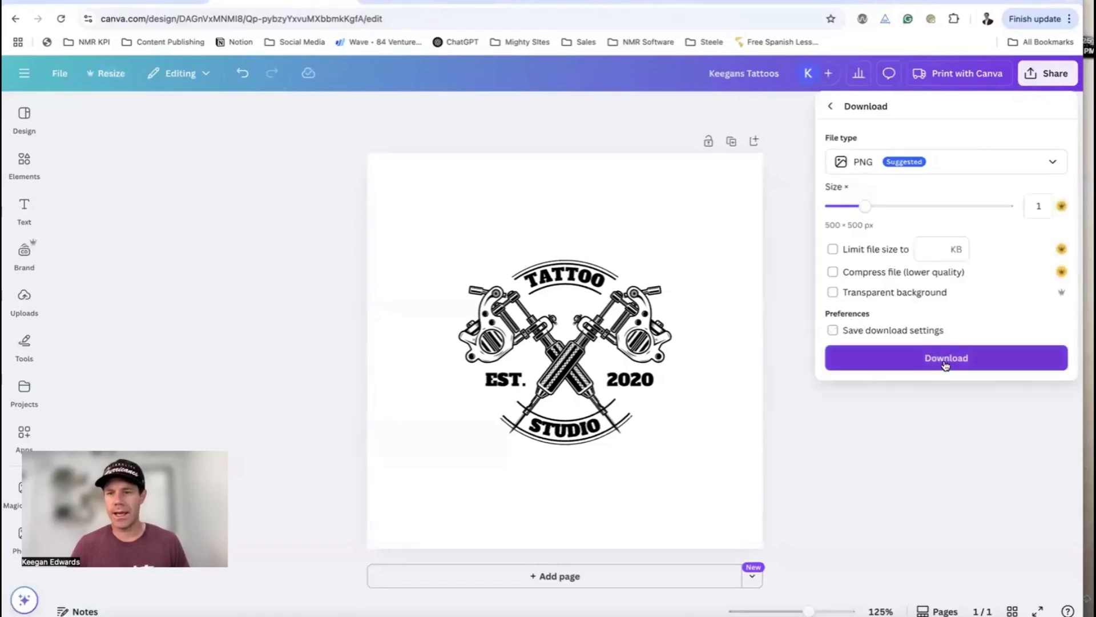
{"action": "left_click", "coordinate": [833, 292]}
{"action": "left_click", "coordinate": [879, 365]}
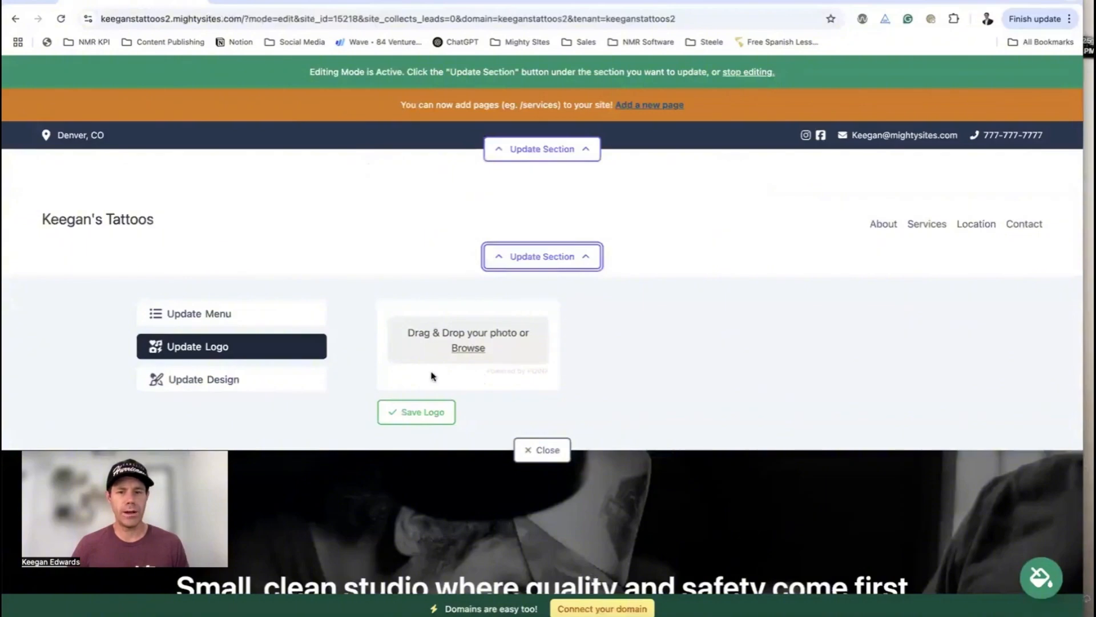
Upload Keegans Tattoos.png as the header logo, save it, and make it bigger
{"action": "left_click", "coordinate": [469, 348]}
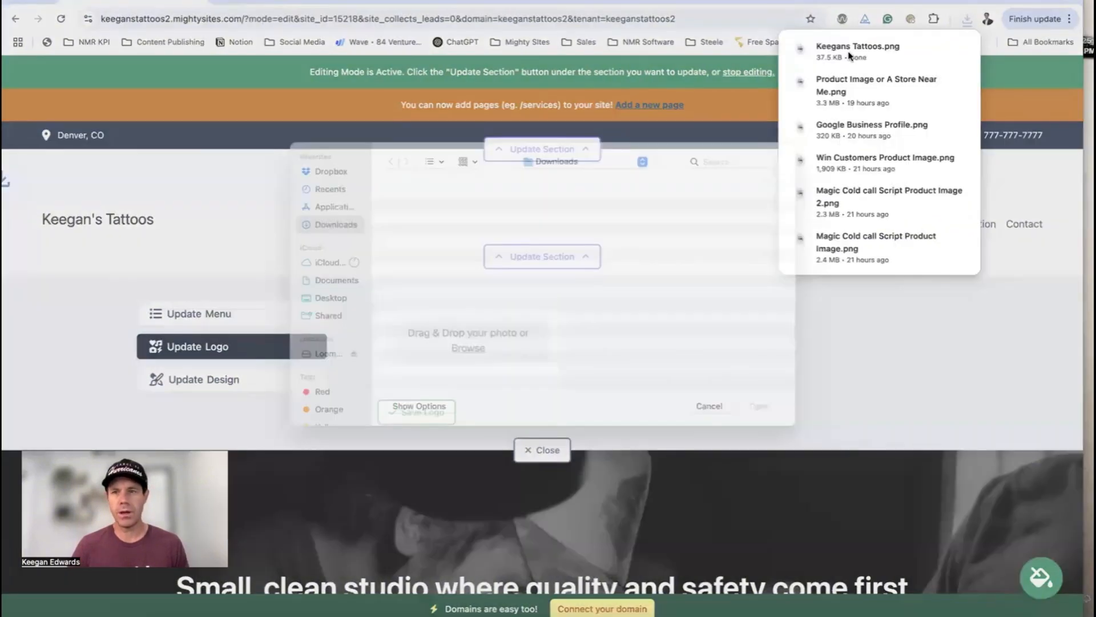
{"action": "left_click", "coordinate": [761, 422]}
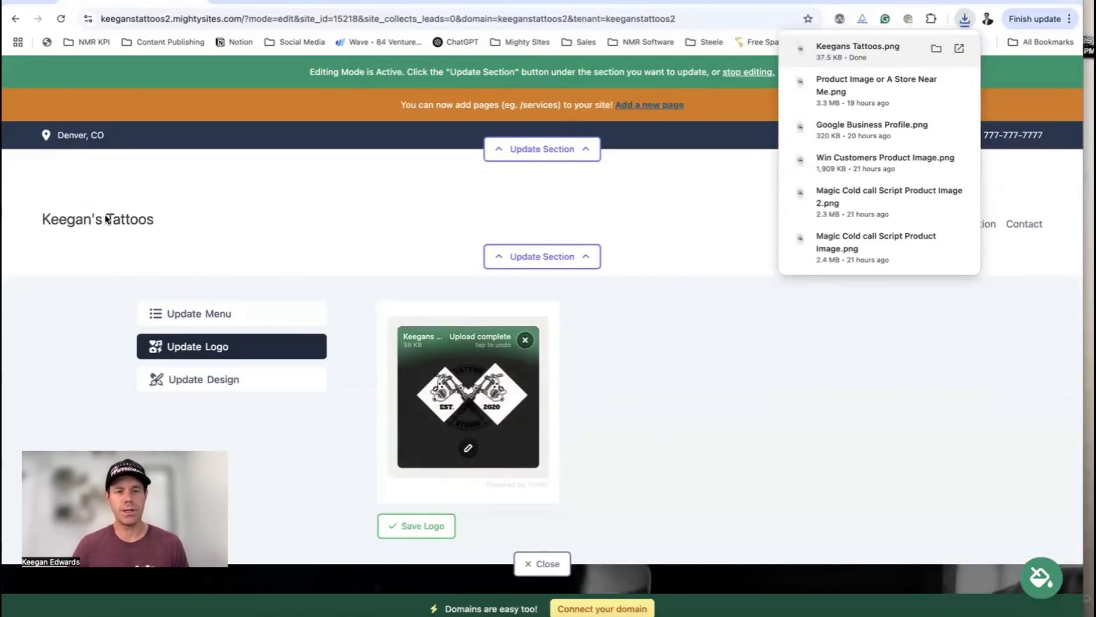
{"action": "left_click", "coordinate": [416, 526]}
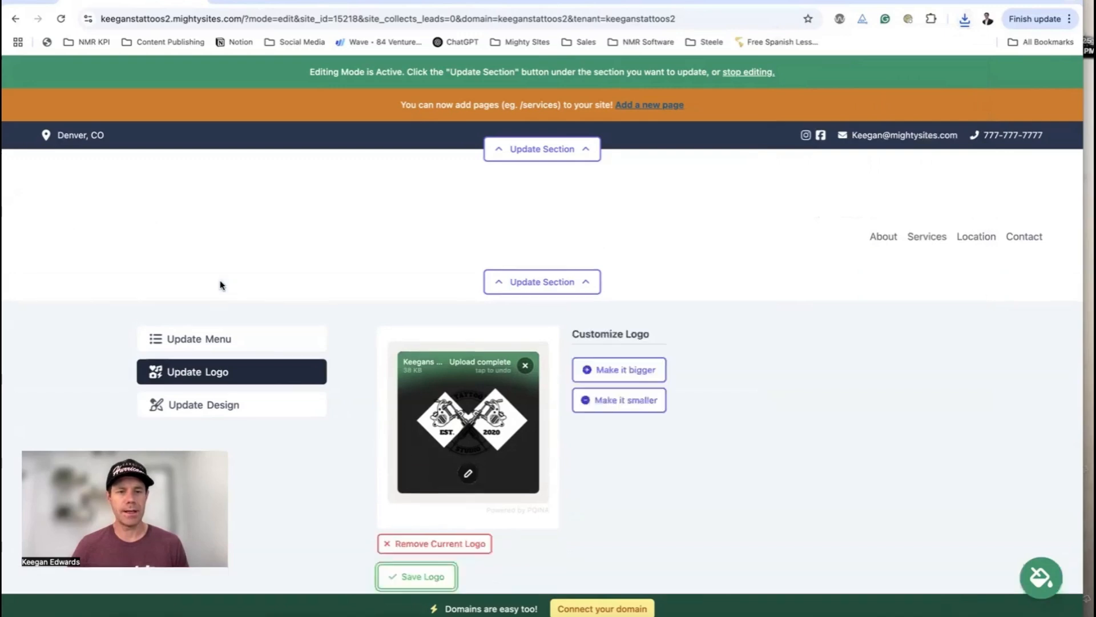
{"action": "left_click", "coordinate": [650, 370]}
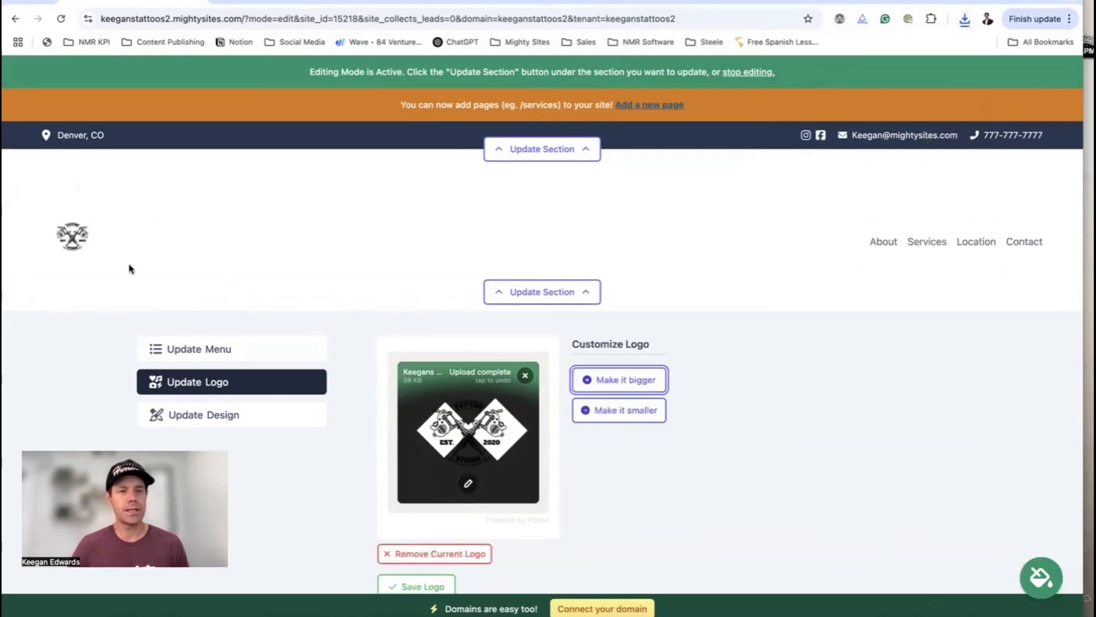
Crop the header logo tightly around the tattoo emblem, save it, and display it larger
{"action": "left_click", "coordinate": [467, 482]}
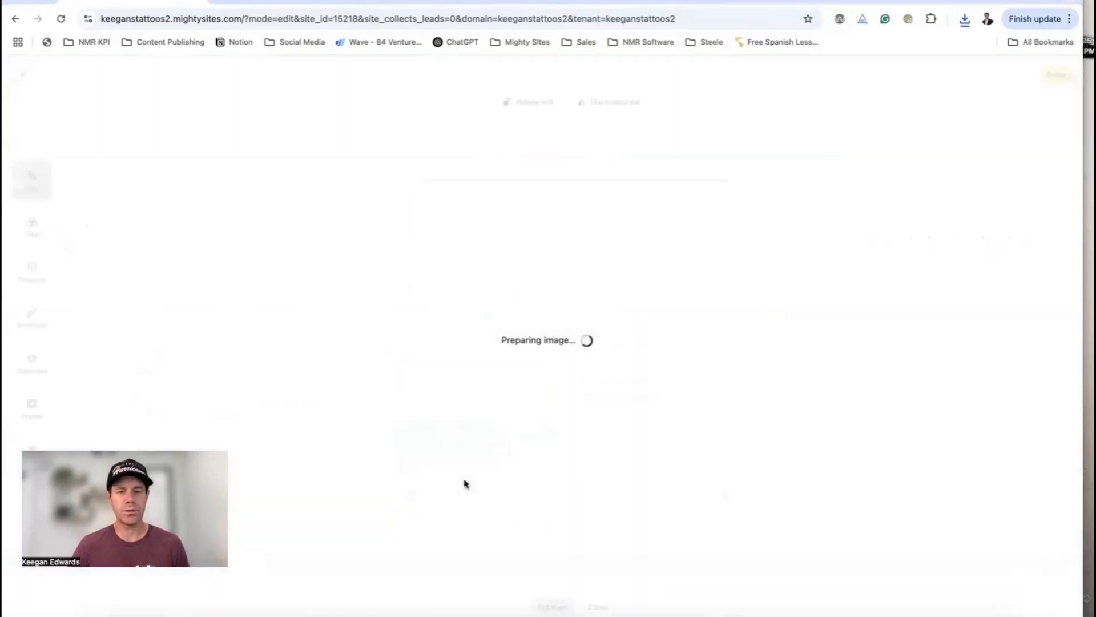
{"action": "left_click_drag", "start_coordinate": [410, 180], "coordinate": [443, 256]}
{"action": "left_click_drag", "start_coordinate": [726, 497], "coordinate": [657, 418]}
{"action": "left_click_drag", "start_coordinate": [433, 418], "coordinate": [469, 415]}
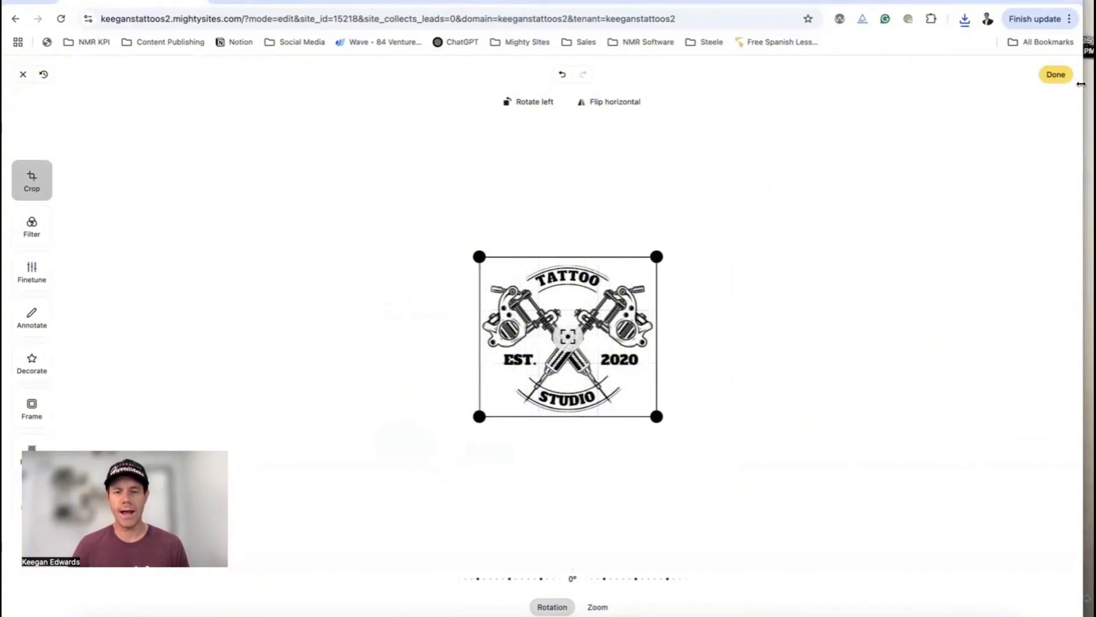
{"action": "left_click", "coordinate": [1056, 75]}
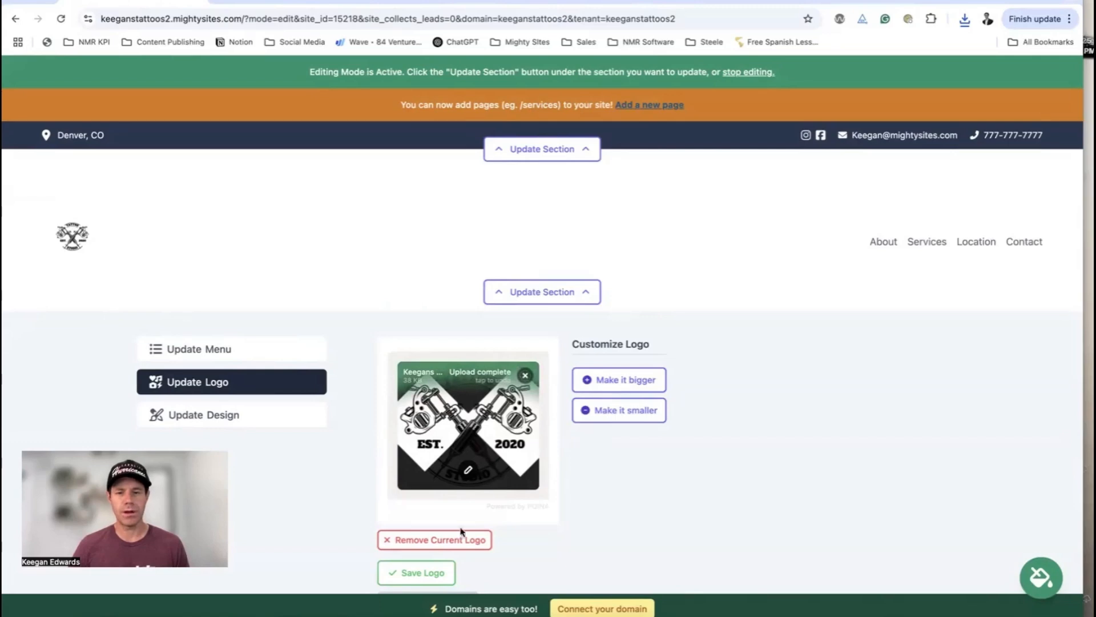
{"action": "left_click", "coordinate": [419, 573]}
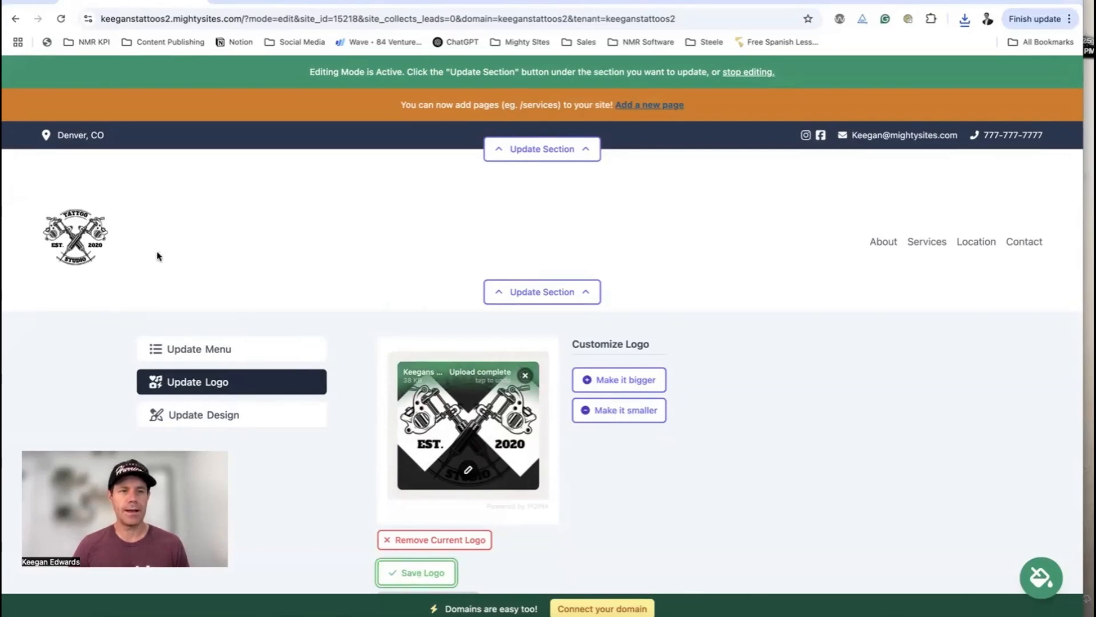
{"action": "left_click", "coordinate": [635, 380]}
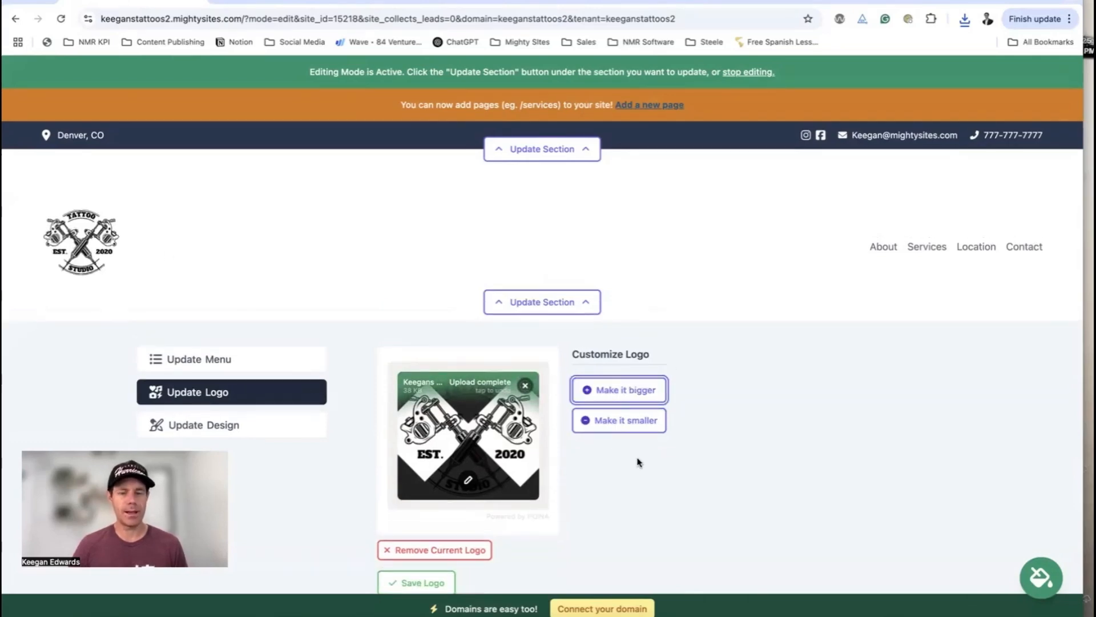
Give the header the first layout option and the first colour scheme
{"action": "left_click", "coordinate": [249, 427]}
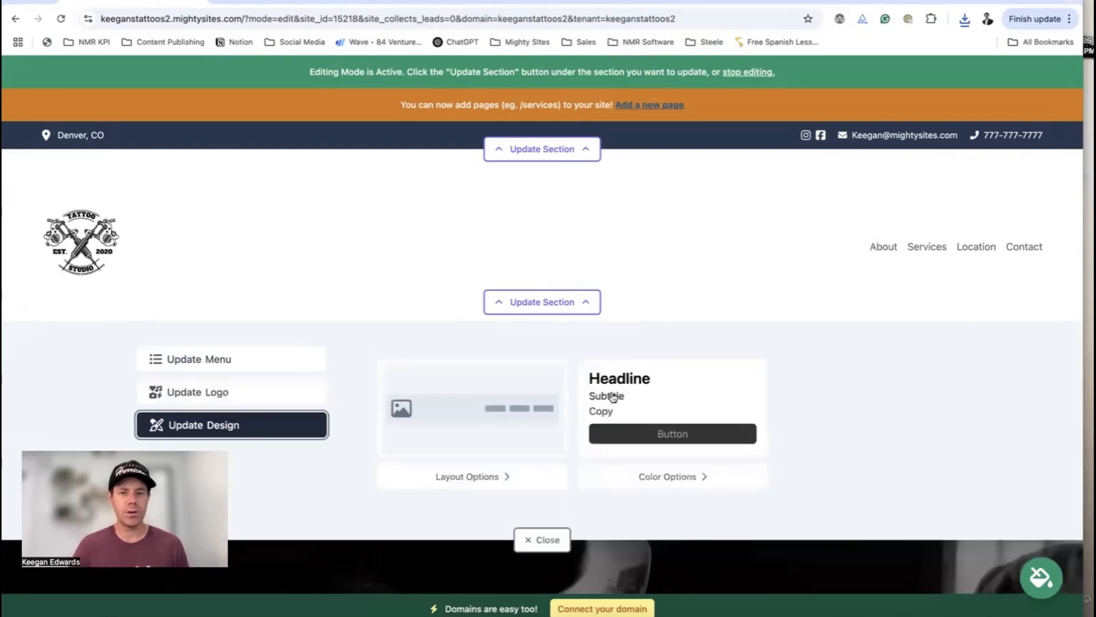
{"action": "left_click", "coordinate": [506, 478]}
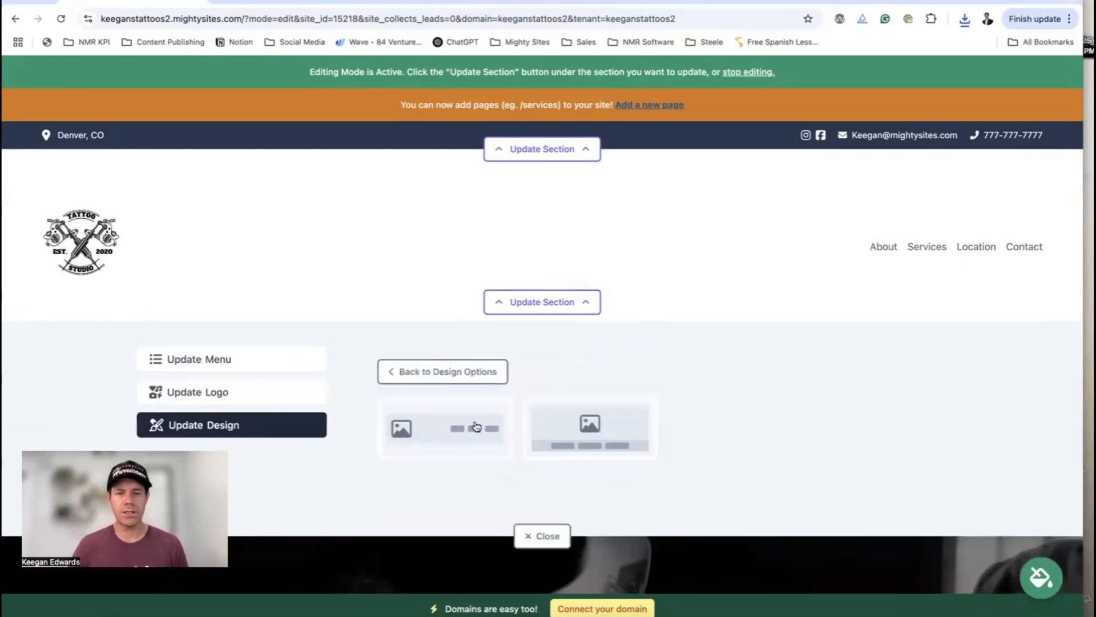
{"action": "left_click", "coordinate": [499, 429]}
{"action": "left_click", "coordinate": [662, 474]}
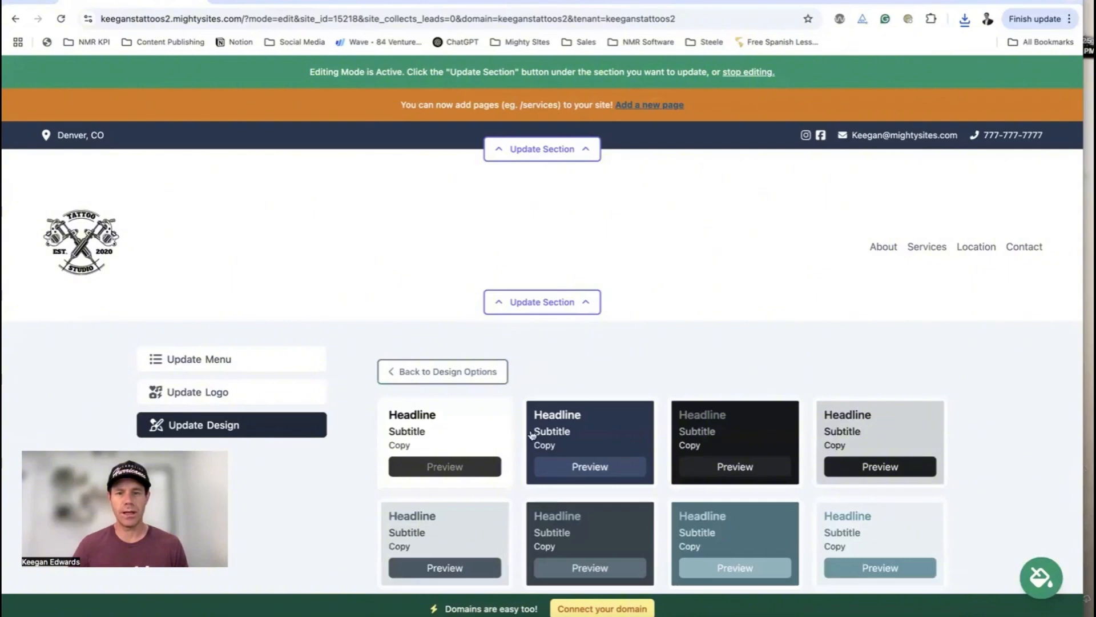
{"action": "left_click", "coordinate": [423, 429]}
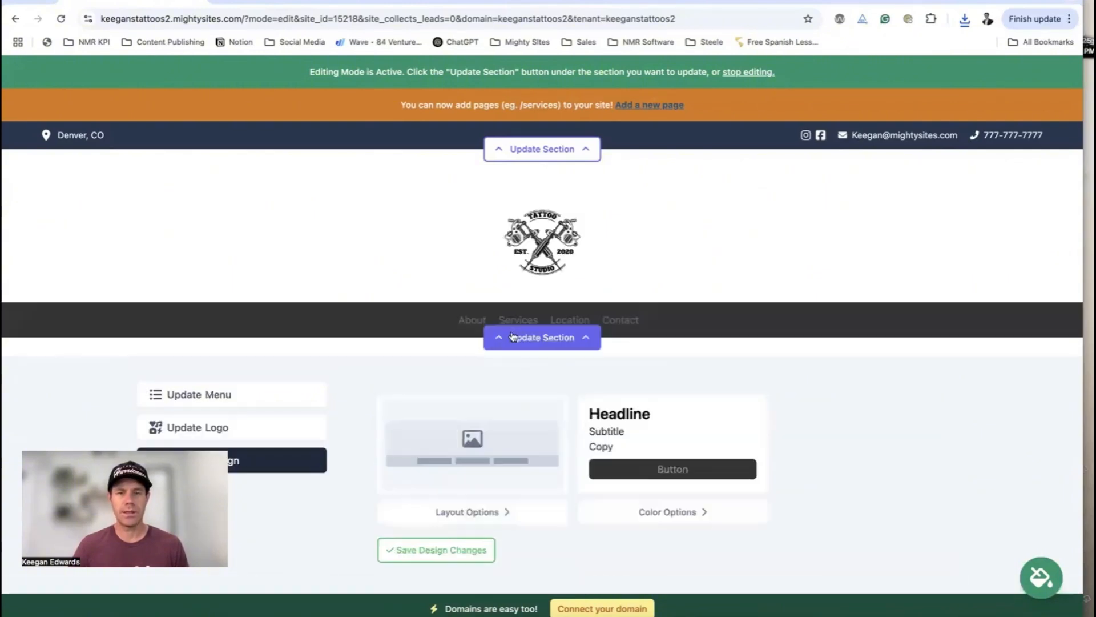
{"action": "scroll", "coordinate": [563, 331], "scroll_direction": "down", "scroll_amount": 2}
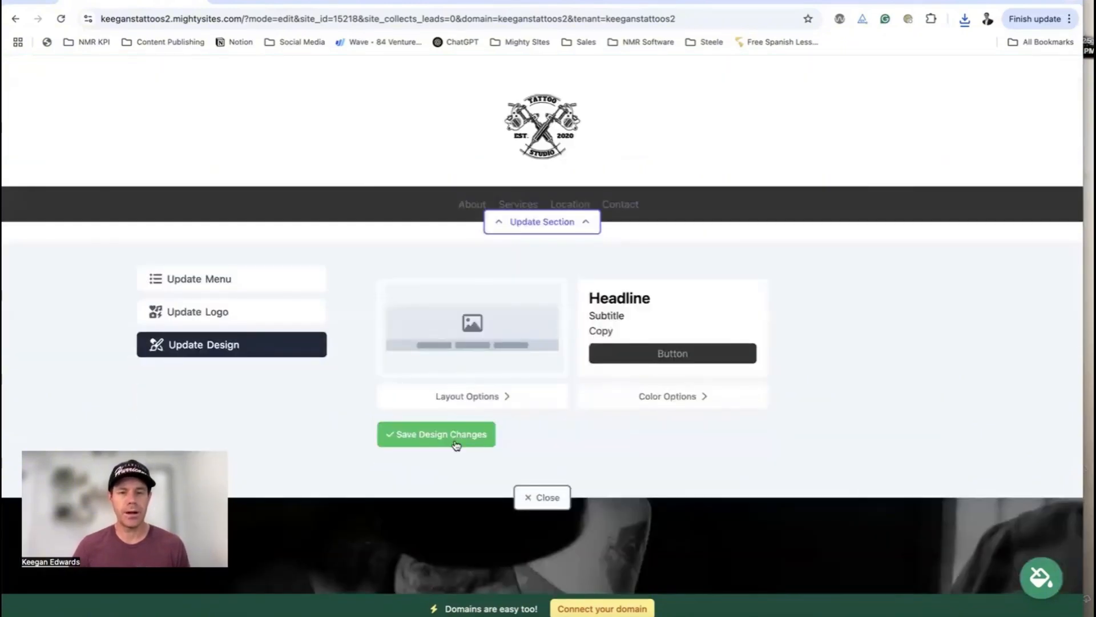
{"action": "scroll", "coordinate": [564, 406], "scroll_direction": "up", "scroll_amount": 2}
Try the logo-on-top layout, revert to logo left with menu right, and save the header design
{"action": "left_click", "coordinate": [478, 514]}
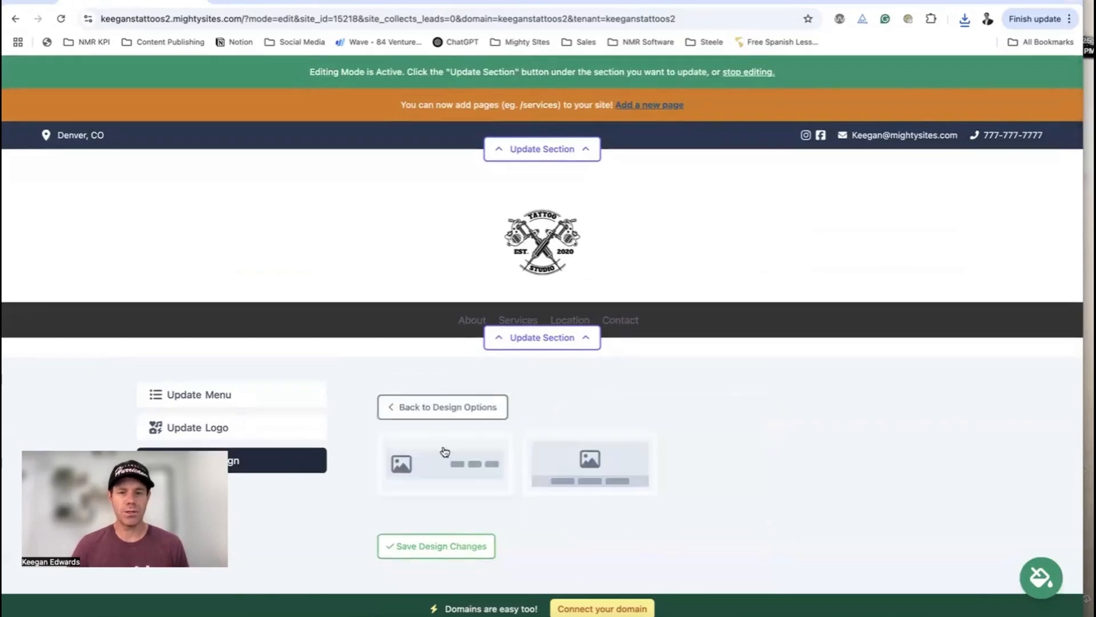
{"action": "left_click", "coordinate": [616, 472]}
{"action": "left_click", "coordinate": [449, 471]}
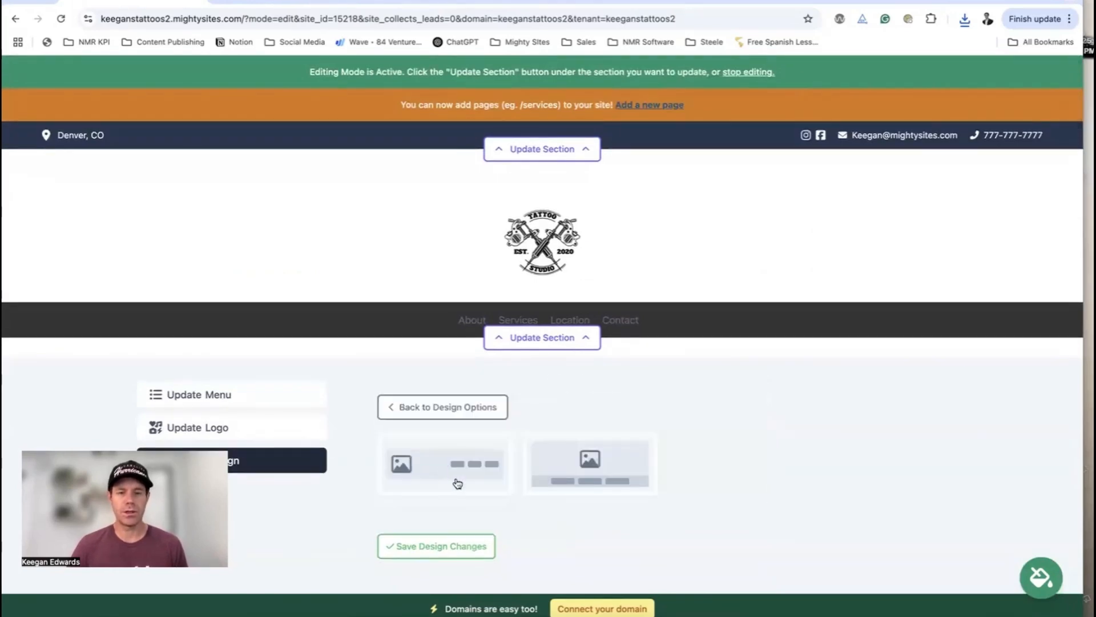
{"action": "left_click", "coordinate": [455, 483]}
{"action": "left_click", "coordinate": [451, 517]}
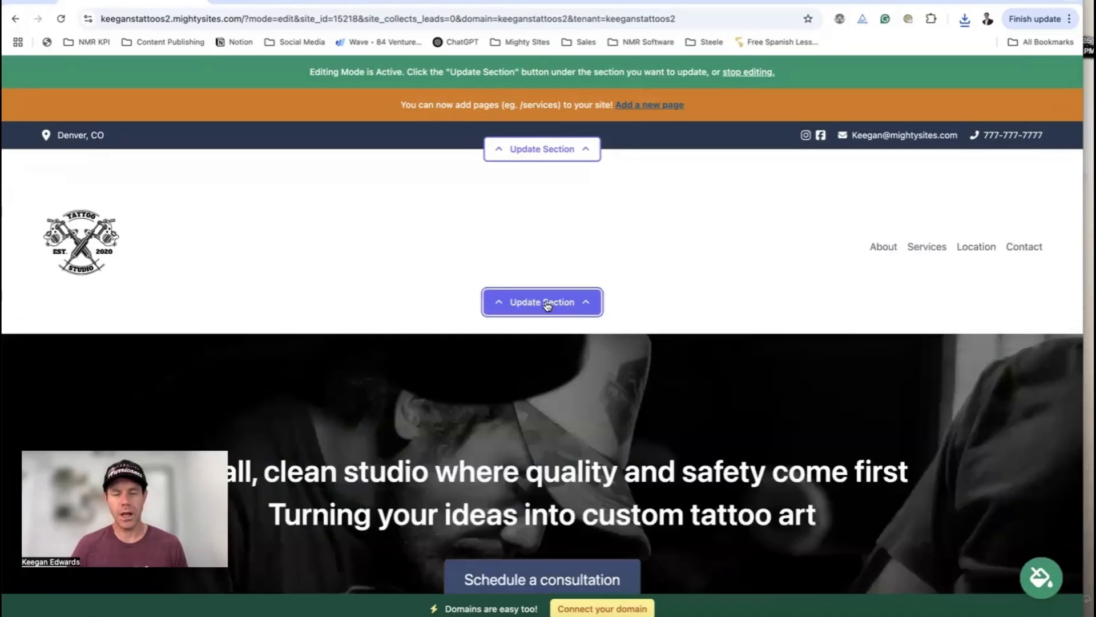
{"action": "scroll", "coordinate": [573, 368], "scroll_direction": "down", "scroll_amount": 4}
Change the hero title to Keegan's Tattoos and the subtitle to 'I will help bring your ideas to life.'
{"action": "left_click", "coordinate": [560, 476]}
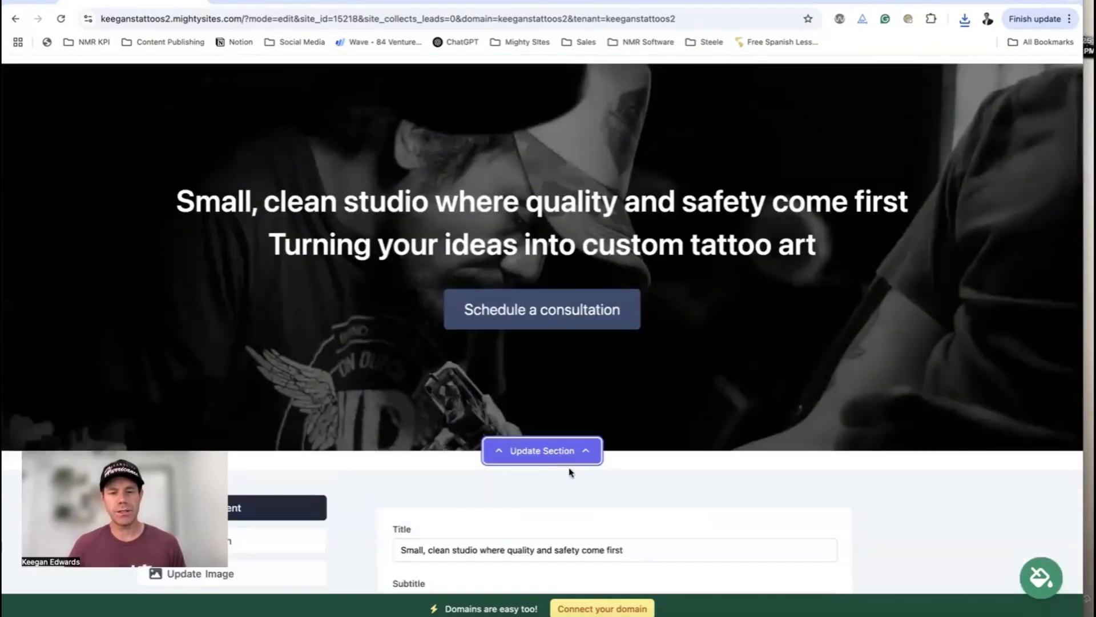
{"action": "triple_click", "coordinate": [510, 288]}
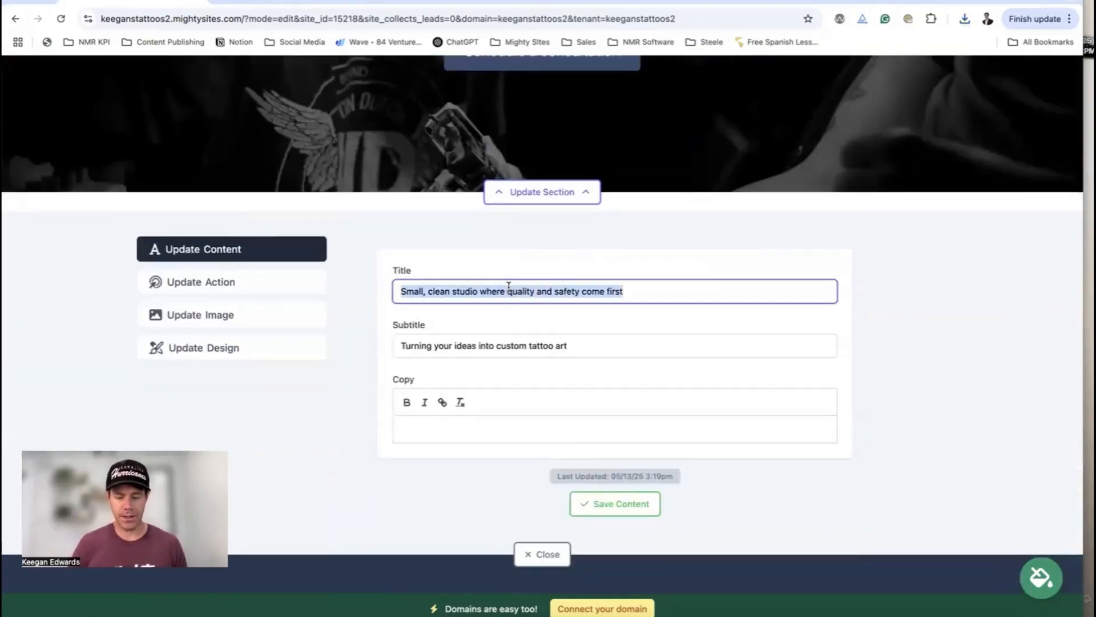
{"action": "type", "text": "Keegan's Tattoos"}
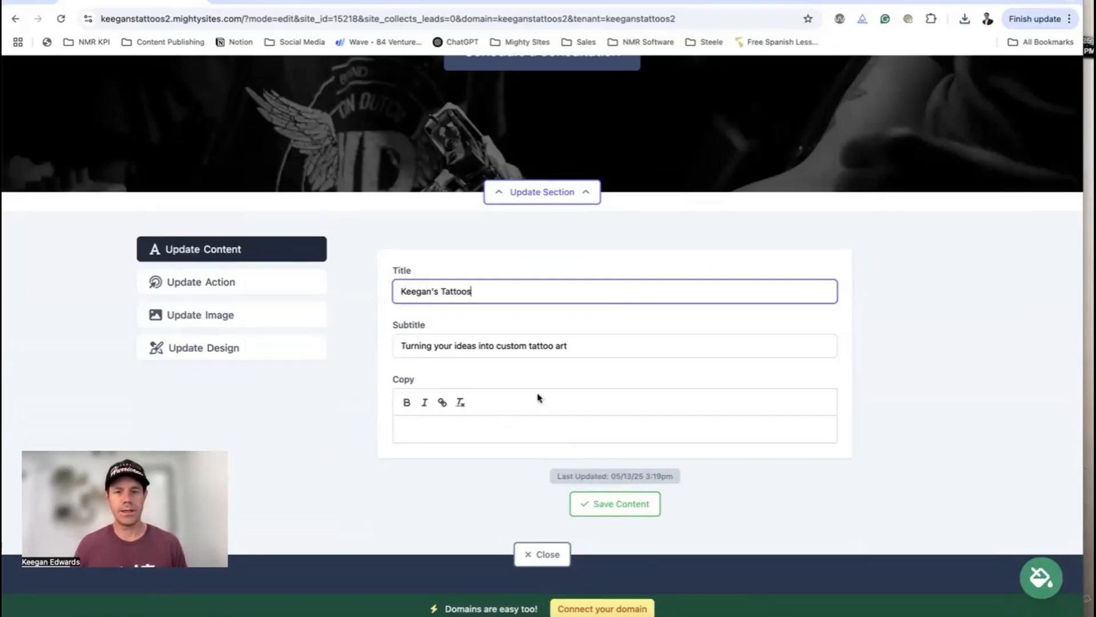
{"action": "triple_click", "coordinate": [573, 351]}
{"action": "type", "text": "I will help bri"}
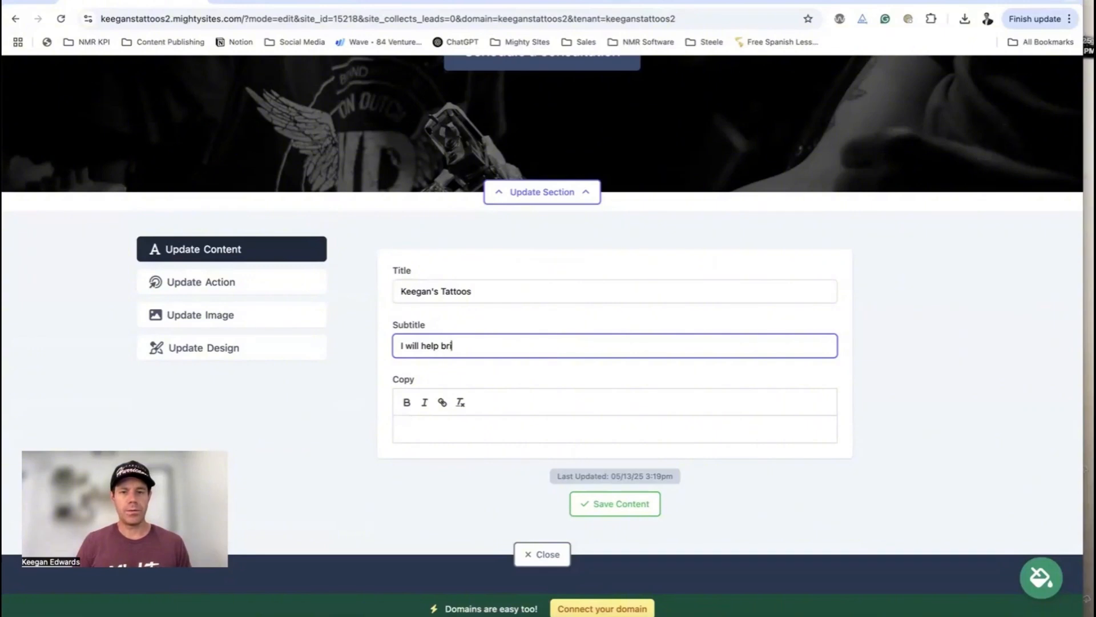
{"action": "type", "text": "ng your ideas to life."}
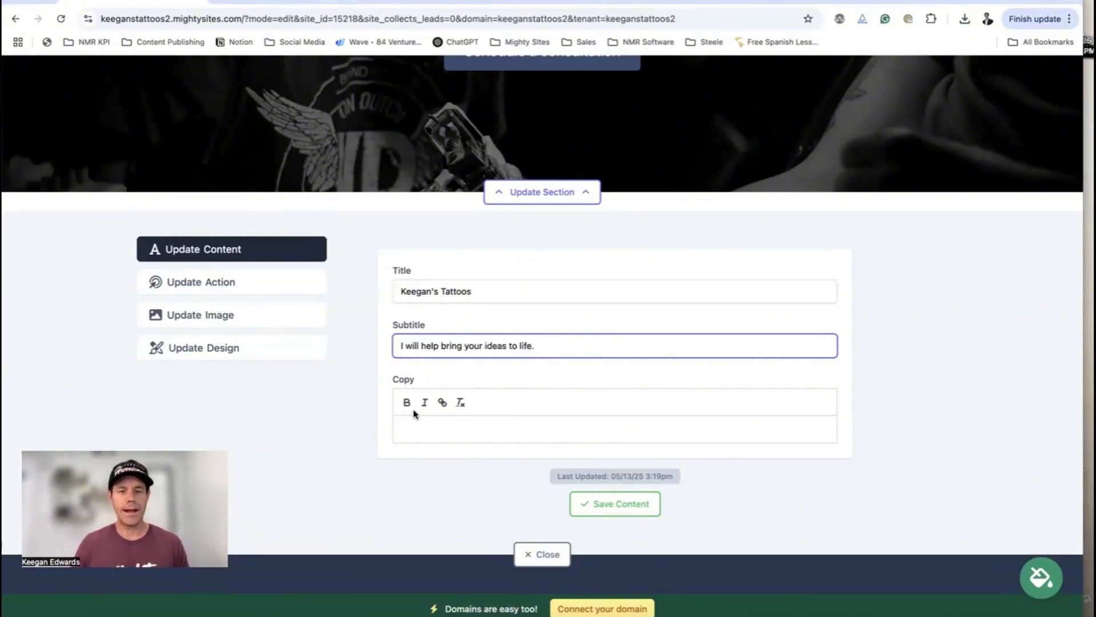
Save the hero title and subtitle, then reopen the hero section editor
{"action": "left_click", "coordinate": [462, 422]}
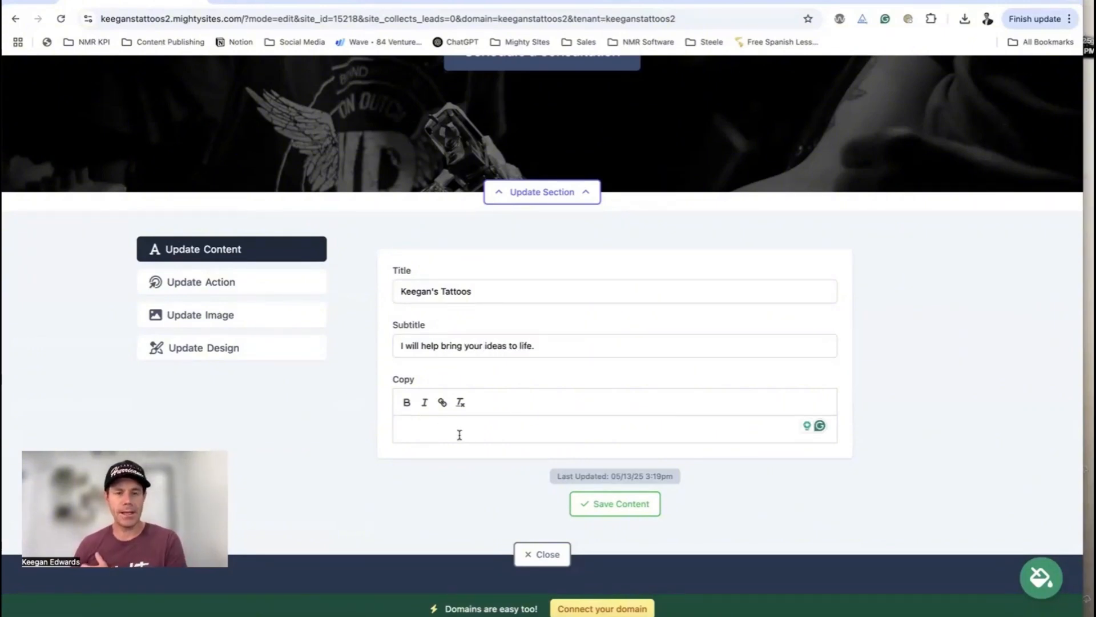
{"action": "scroll", "coordinate": [293, 317], "scroll_direction": "up", "scroll_amount": 10}
{"action": "scroll", "coordinate": [443, 326], "scroll_direction": "down", "scroll_amount": 5}
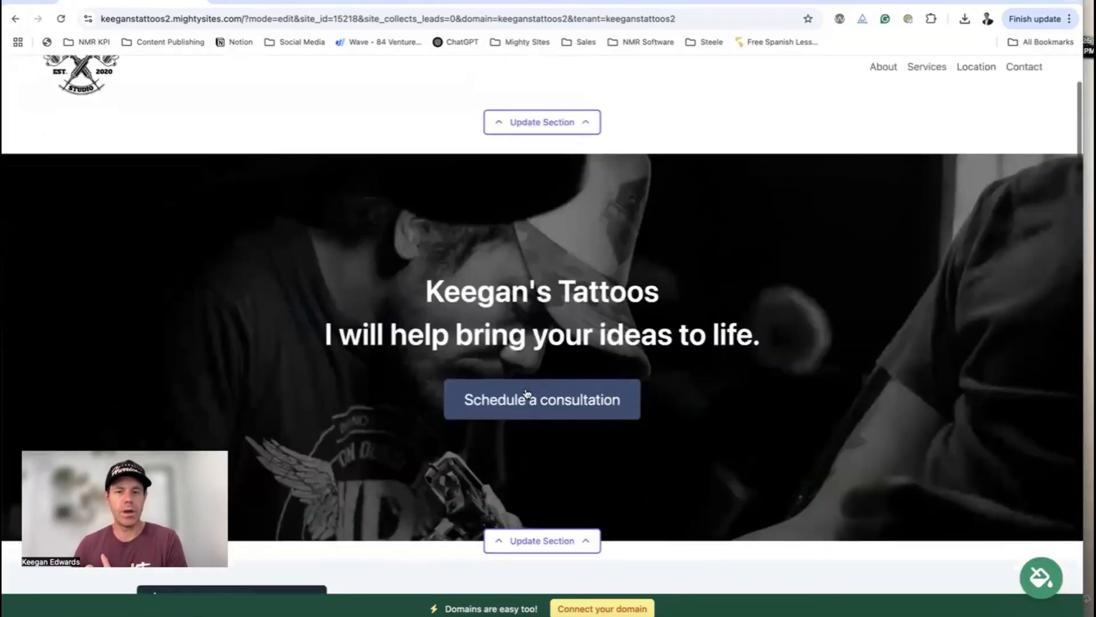
{"action": "scroll", "coordinate": [290, 409], "scroll_direction": "down", "scroll_amount": 3}
{"action": "scroll", "coordinate": [614, 443], "scroll_direction": "down", "scroll_amount": 2}
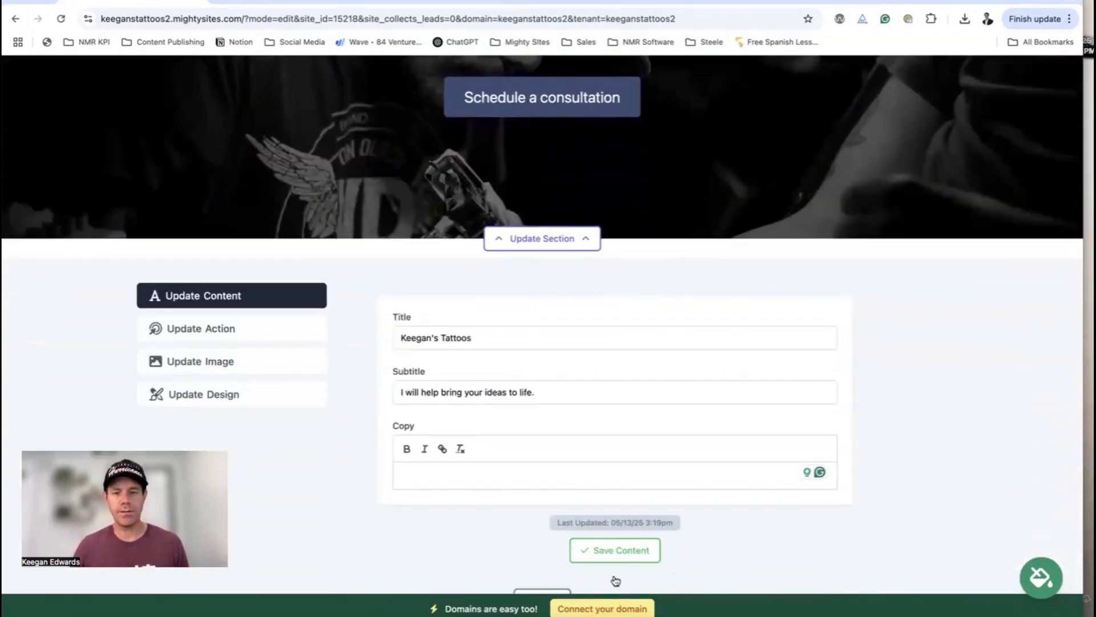
{"action": "left_click", "coordinate": [617, 523]}
{"action": "scroll", "coordinate": [598, 495], "scroll_direction": "down", "scroll_amount": 1}
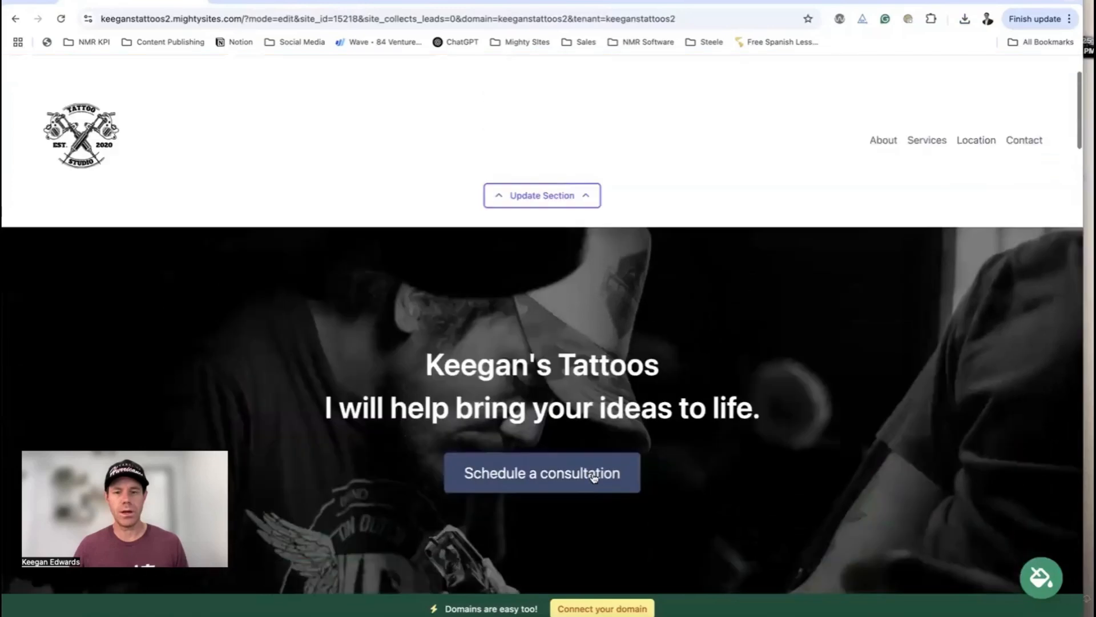
{"action": "left_click", "coordinate": [593, 479]}
{"action": "scroll", "coordinate": [237, 187], "scroll_direction": "down", "scroll_amount": 1}
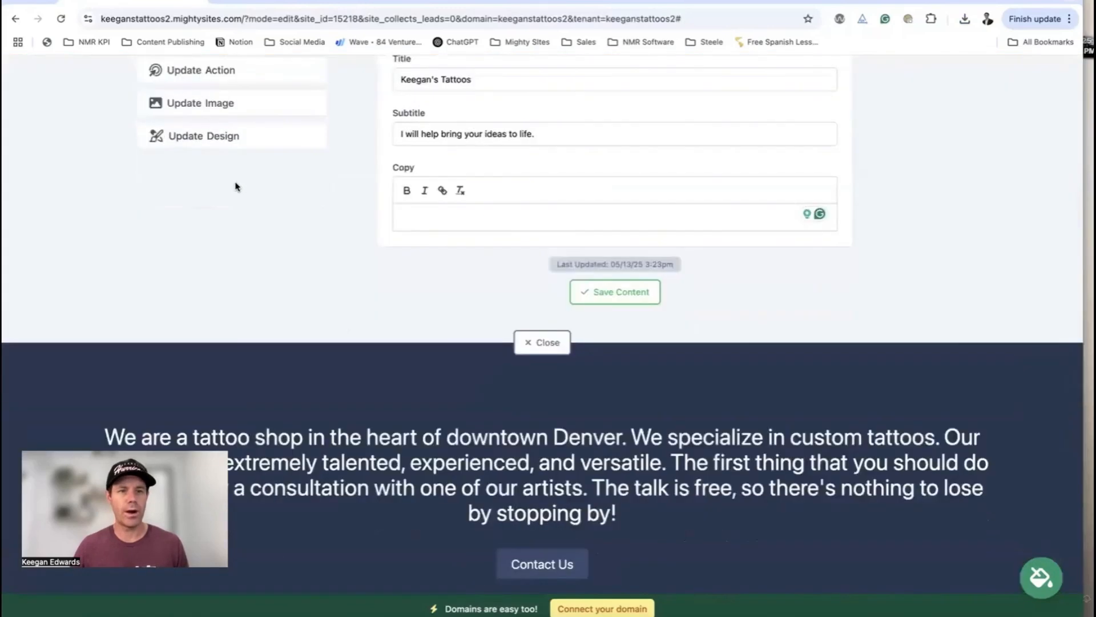
Link the hero button to the Click to Call action
{"action": "scroll", "coordinate": [237, 186], "scroll_direction": "up", "scroll_amount": 2}
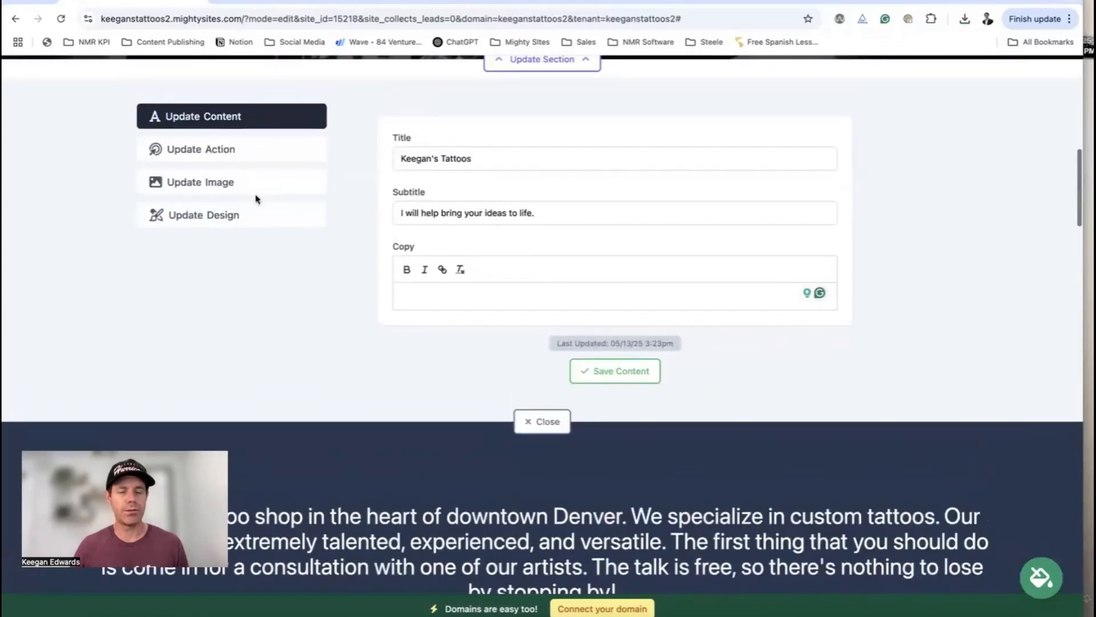
{"action": "left_click", "coordinate": [615, 292]}
{"action": "scroll", "coordinate": [254, 240], "scroll_direction": "up", "scroll_amount": 1}
{"action": "left_click", "coordinate": [257, 231]}
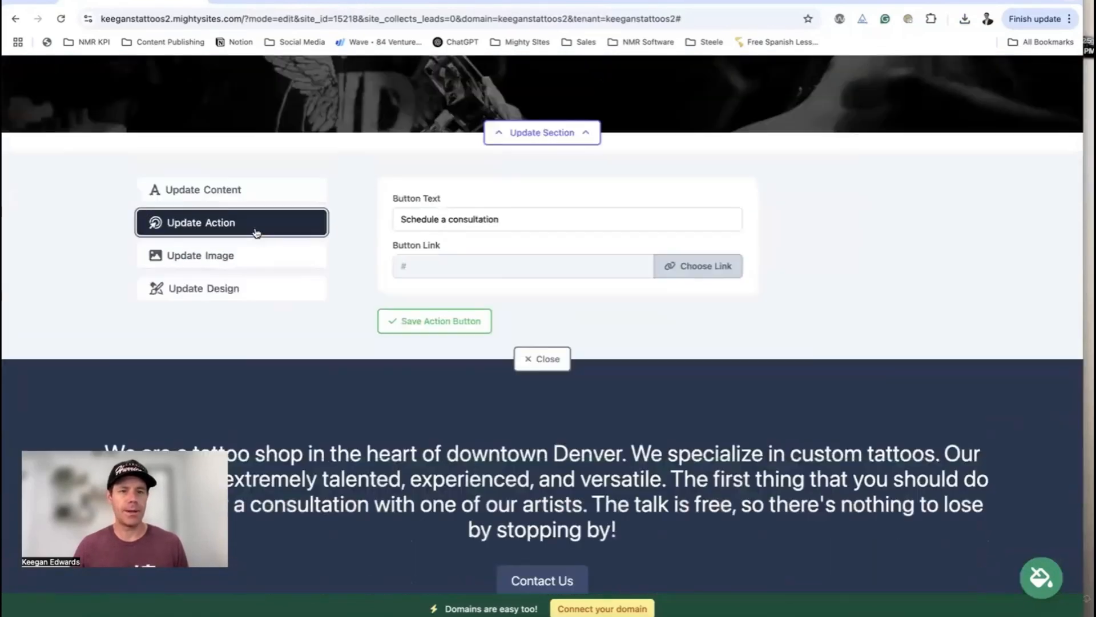
{"action": "left_click", "coordinate": [692, 273]}
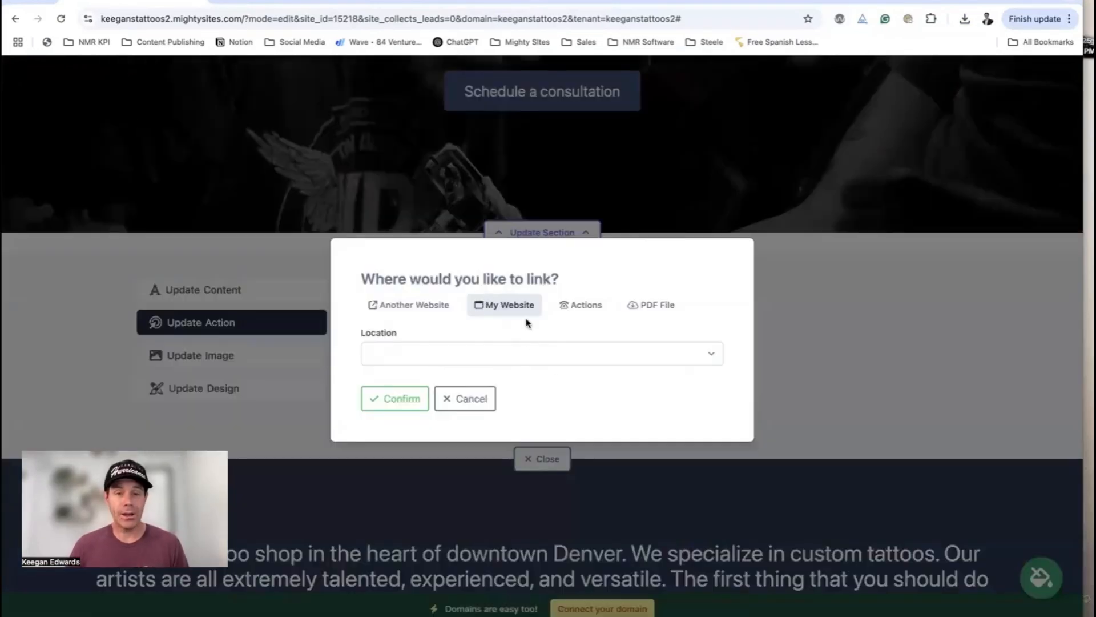
{"action": "left_click", "coordinate": [531, 354]}
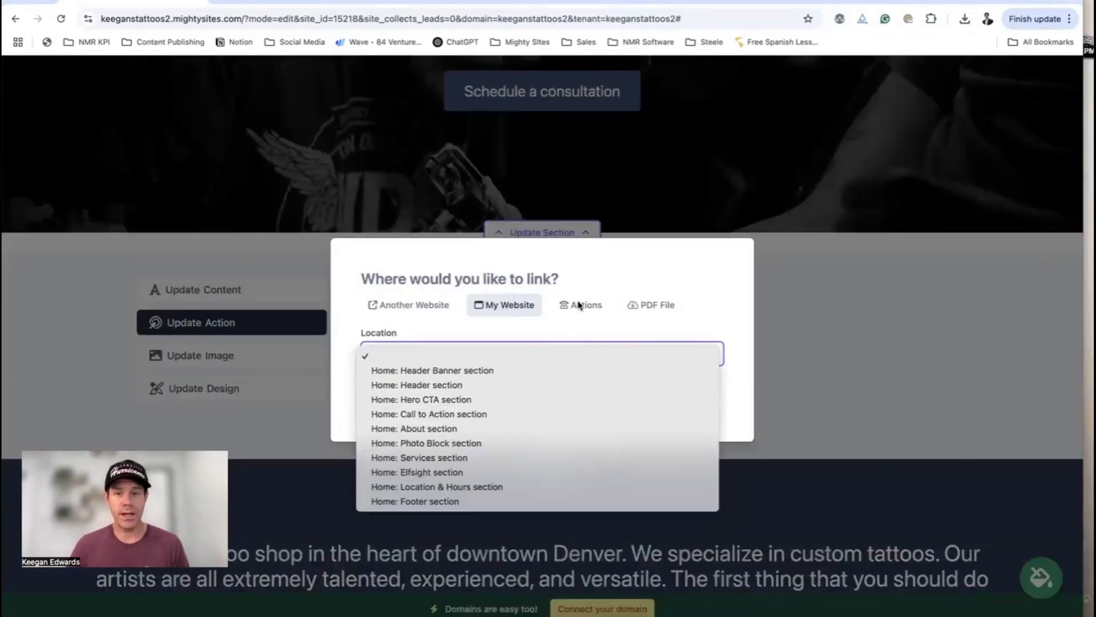
{"action": "left_click", "coordinate": [578, 304]}
{"action": "left_click", "coordinate": [578, 305]}
{"action": "left_click", "coordinate": [521, 278]}
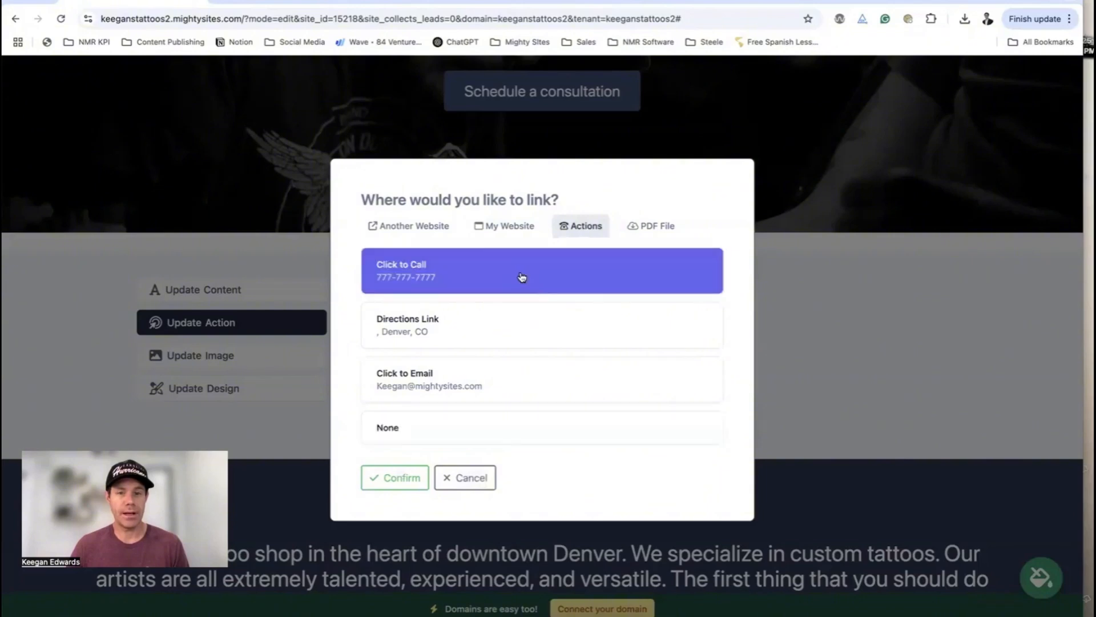
{"action": "left_click", "coordinate": [394, 478]}
Relabel the hero button 'Contact Me Today', save it, and close the section editor
{"action": "left_click_drag", "start_coordinate": [500, 319], "coordinate": [400, 320]}
{"action": "type", "text": "Contact Us"}
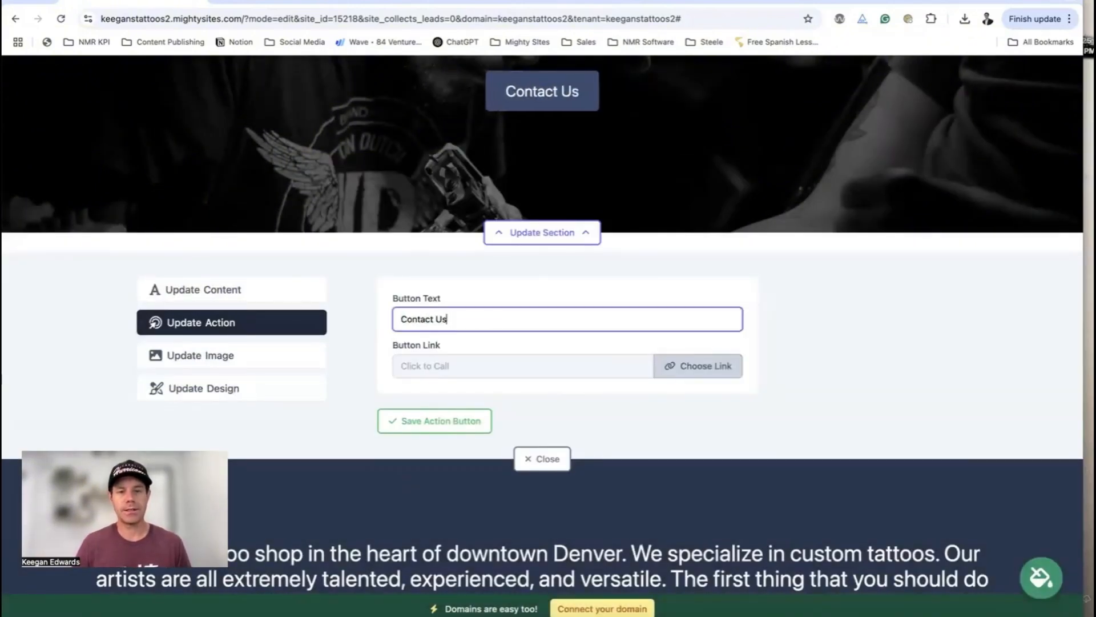
{"action": "key", "text": "BackSpace"}
{"action": "key", "text": "BackSpace"}
{"action": "type", "text": "Me Today"}
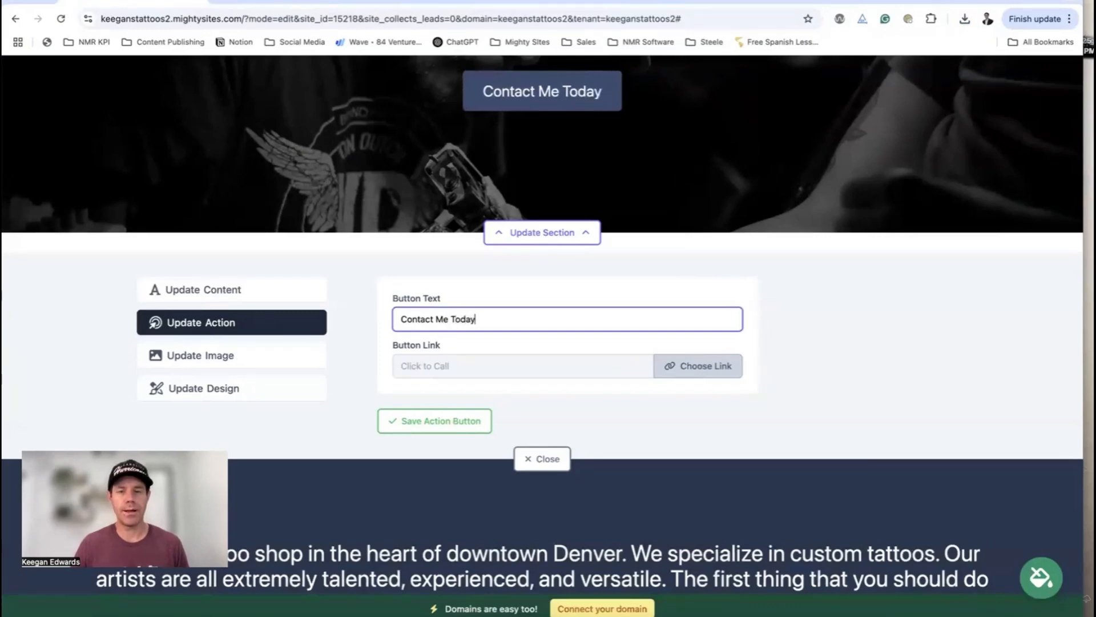
{"action": "left_click", "coordinate": [437, 421]}
{"action": "left_click", "coordinate": [513, 482]}
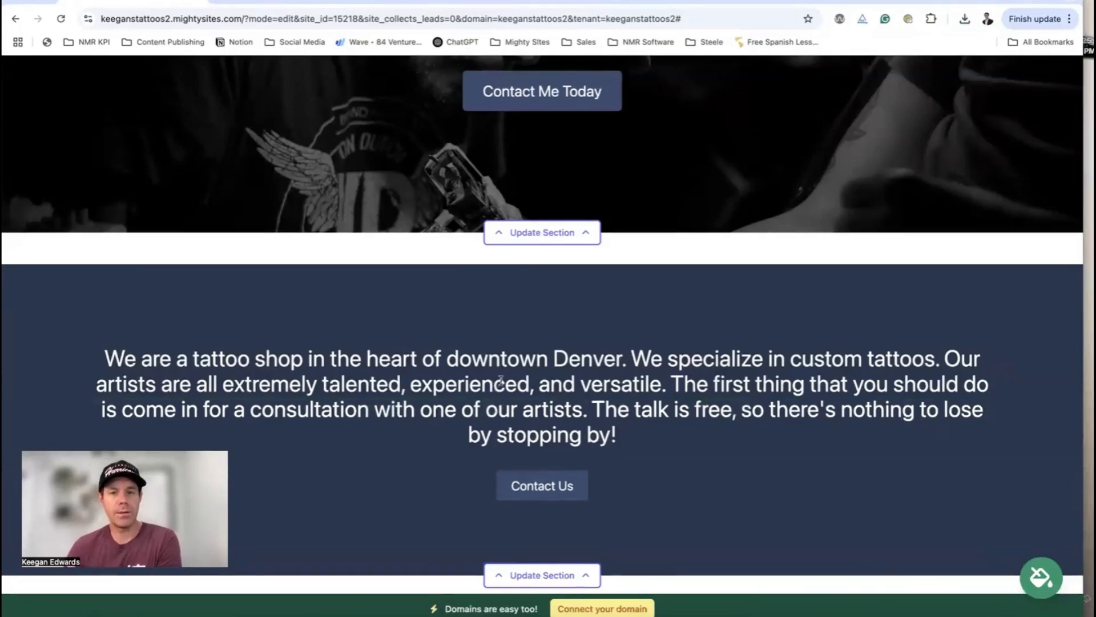
Open the About Us section editor at its photo replacement options
{"action": "scroll", "coordinate": [501, 381], "scroll_direction": "up", "scroll_amount": 2}
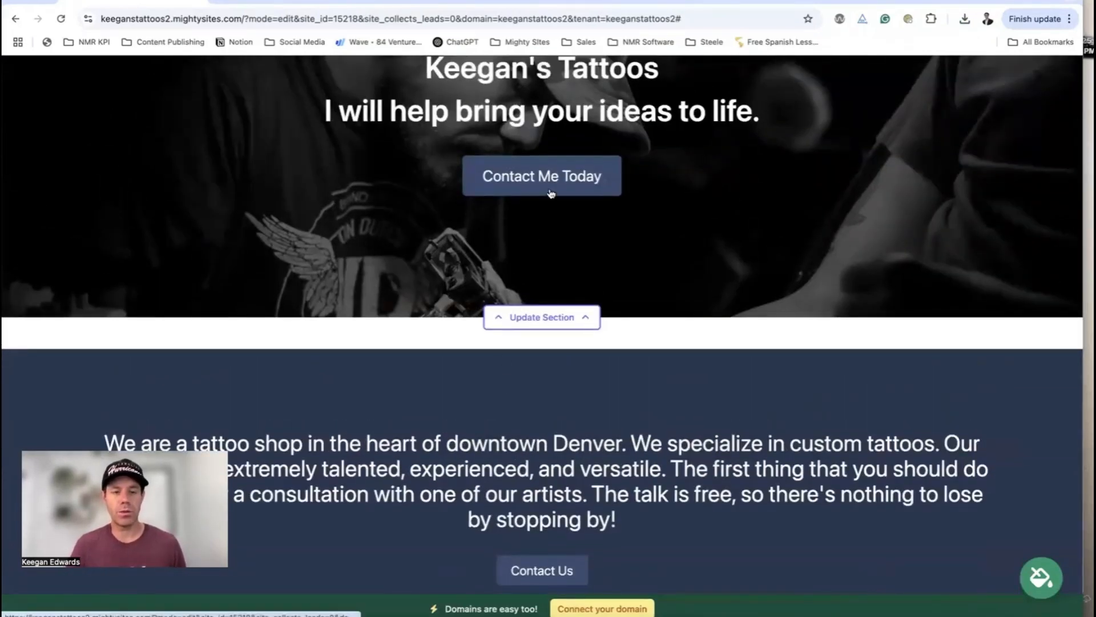
{"action": "scroll", "coordinate": [552, 211], "scroll_direction": "up", "scroll_amount": 8}
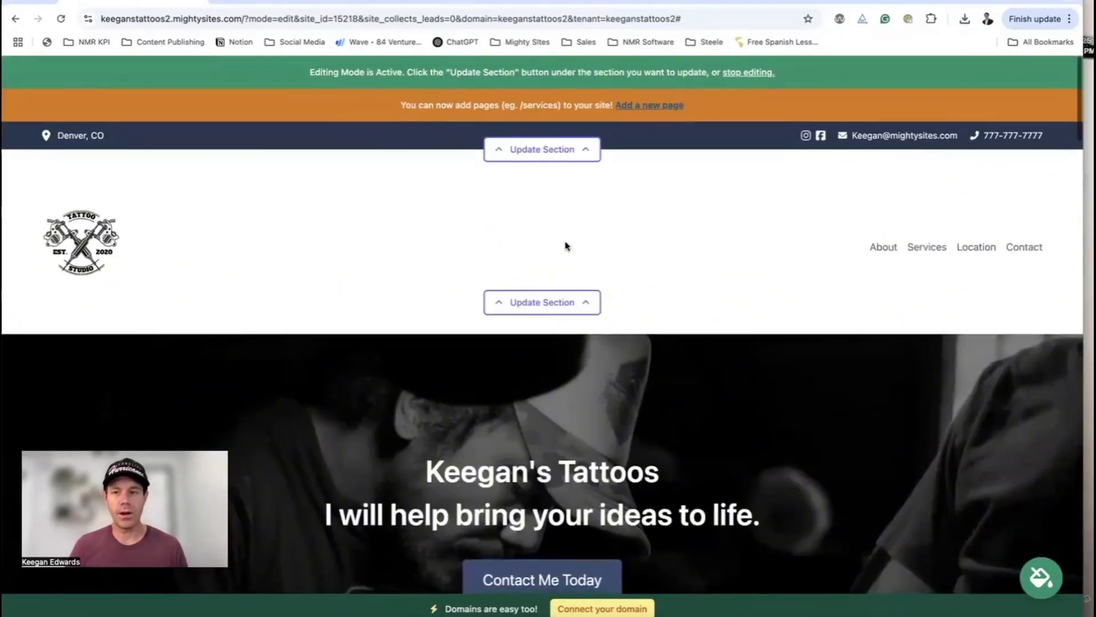
{"action": "scroll", "coordinate": [565, 245], "scroll_direction": "down", "scroll_amount": 5}
{"action": "scroll", "coordinate": [572, 257], "scroll_direction": "down", "scroll_amount": 15}
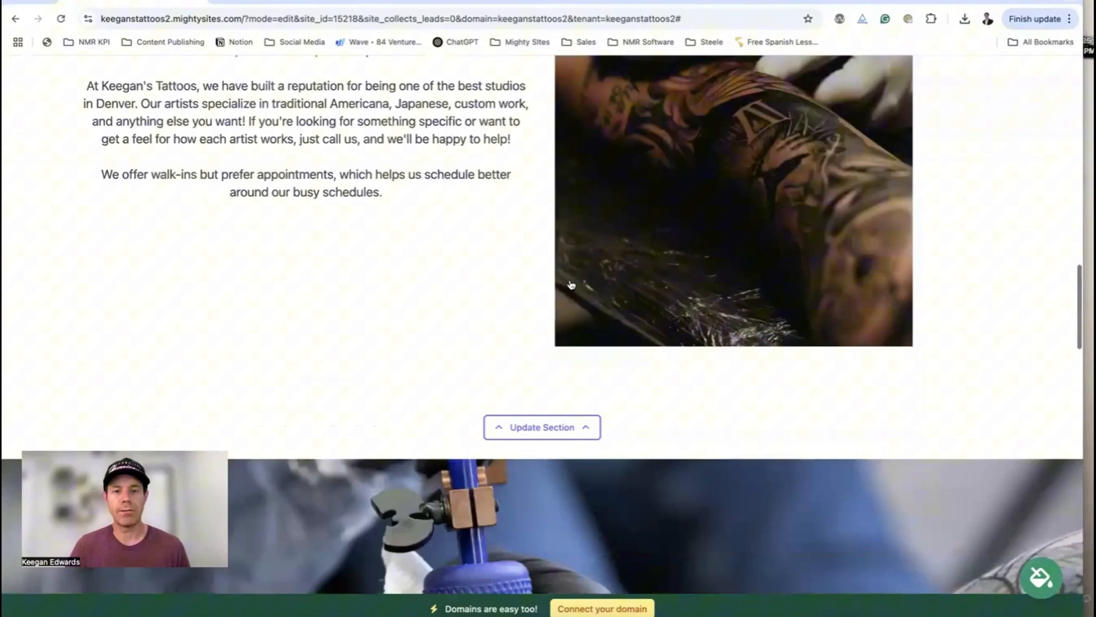
{"action": "scroll", "coordinate": [571, 284], "scroll_direction": "down", "scroll_amount": 3}
{"action": "left_click", "coordinate": [569, 275]}
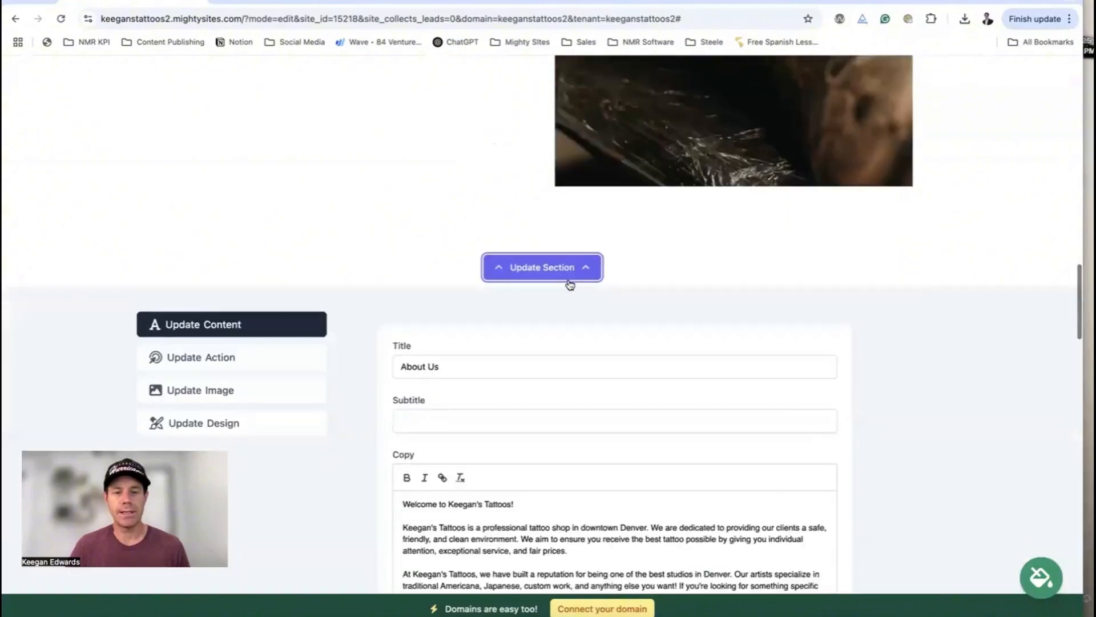
{"action": "left_click", "coordinate": [237, 285]}
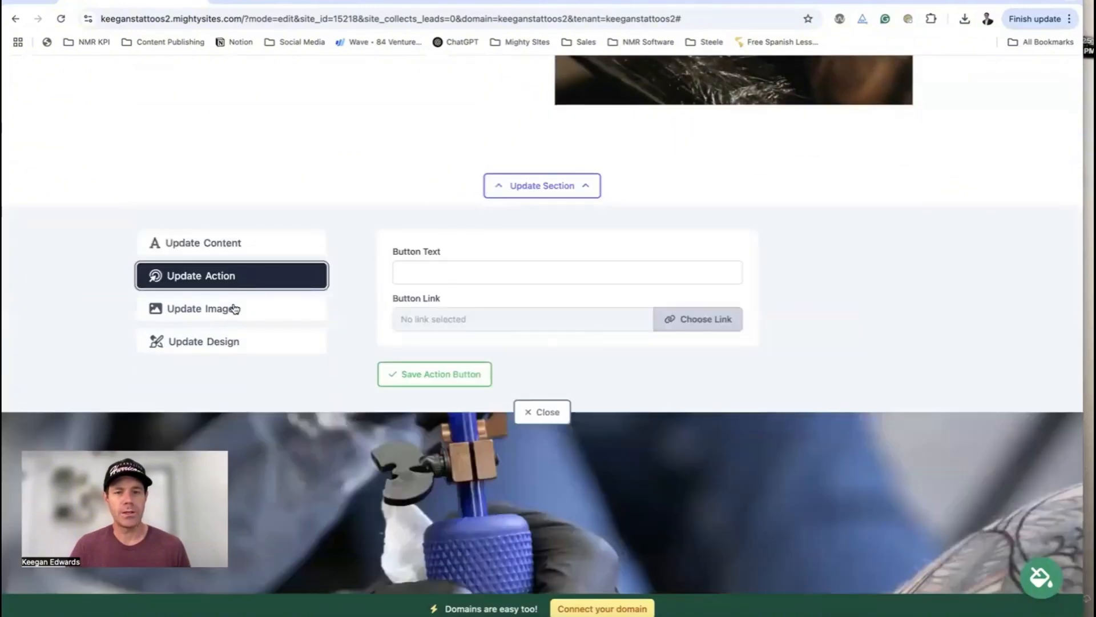
{"action": "left_click", "coordinate": [234, 309]}
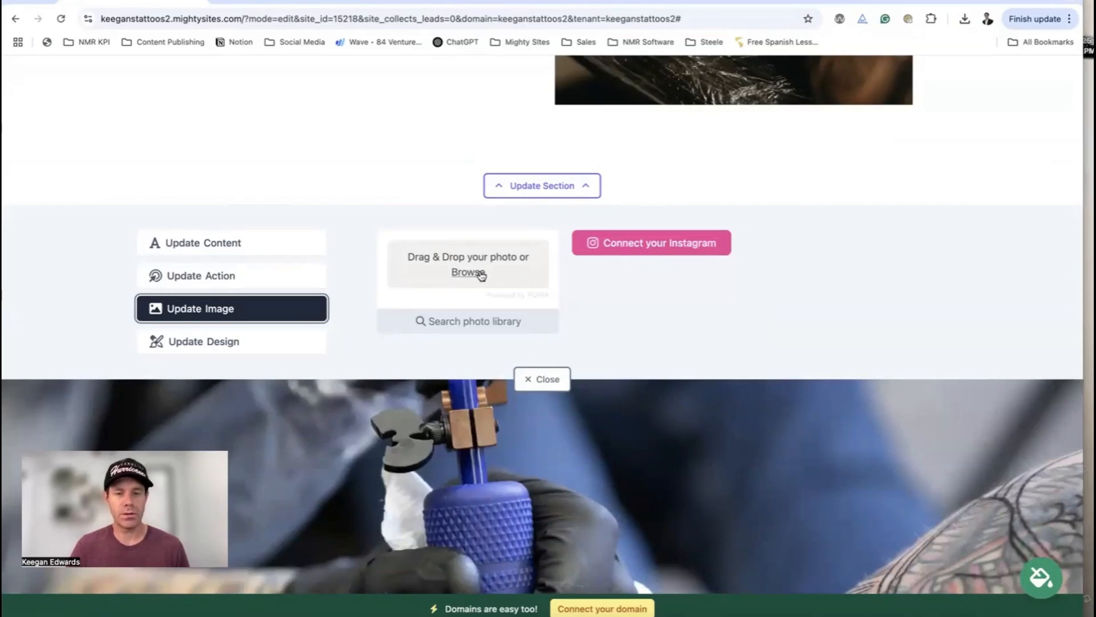
Browse Tattoo Shop stock photos, clear the search, and return to all photo options
{"action": "left_click", "coordinate": [486, 323]}
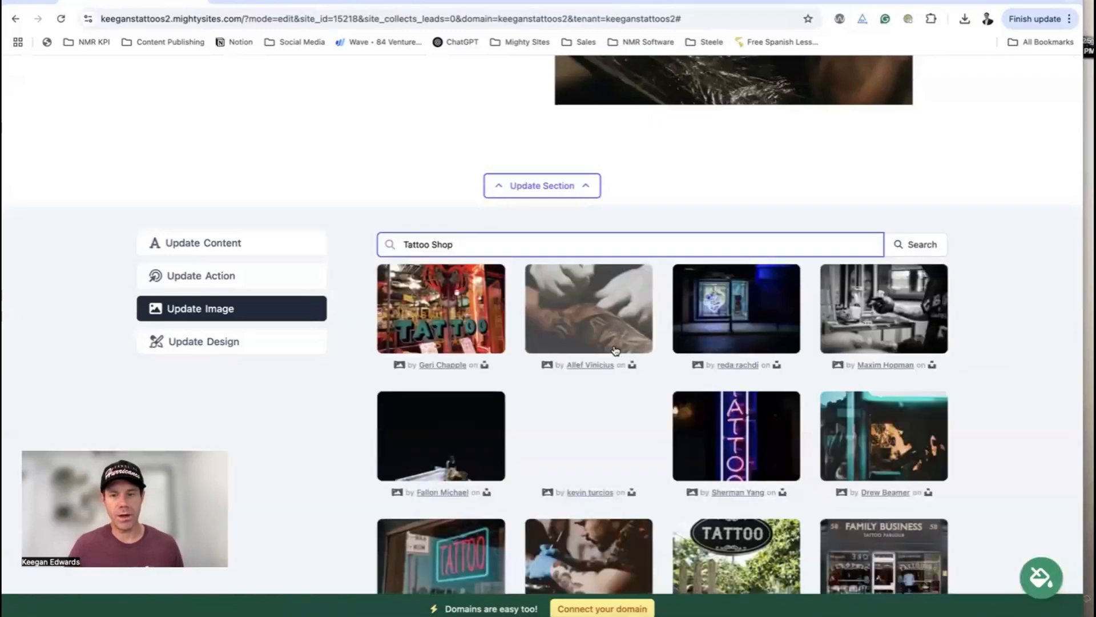
{"action": "scroll", "coordinate": [638, 341], "scroll_direction": "down", "scroll_amount": 3}
{"action": "scroll", "coordinate": [638, 341], "scroll_direction": "up", "scroll_amount": 3}
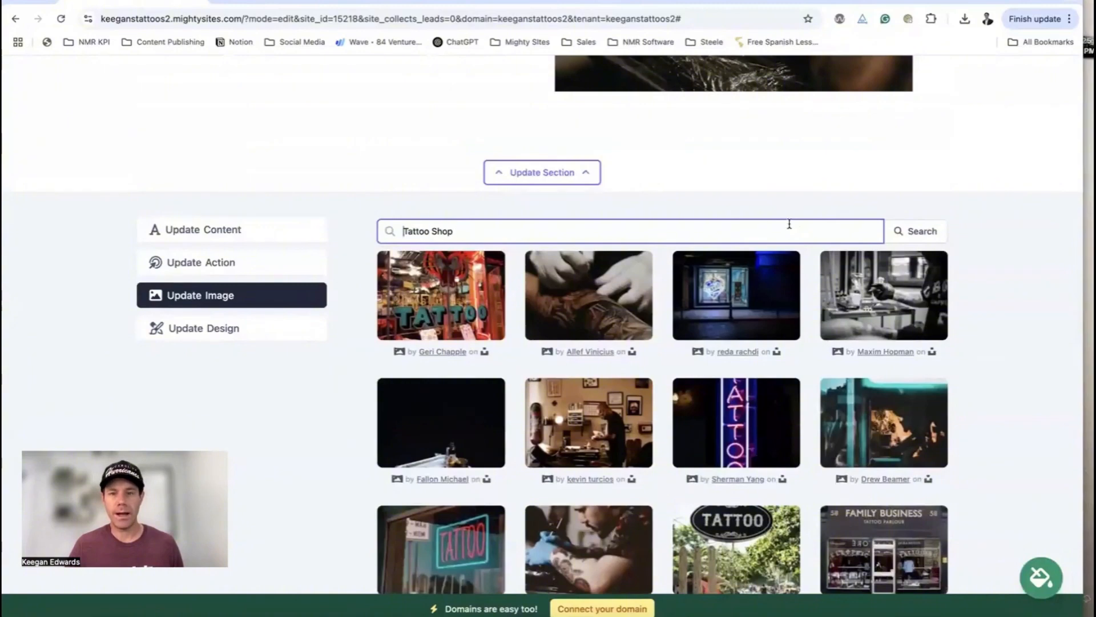
{"action": "key", "text": "BackSpace"}
{"action": "scroll", "coordinate": [695, 453], "scroll_direction": "down", "scroll_amount": 5}
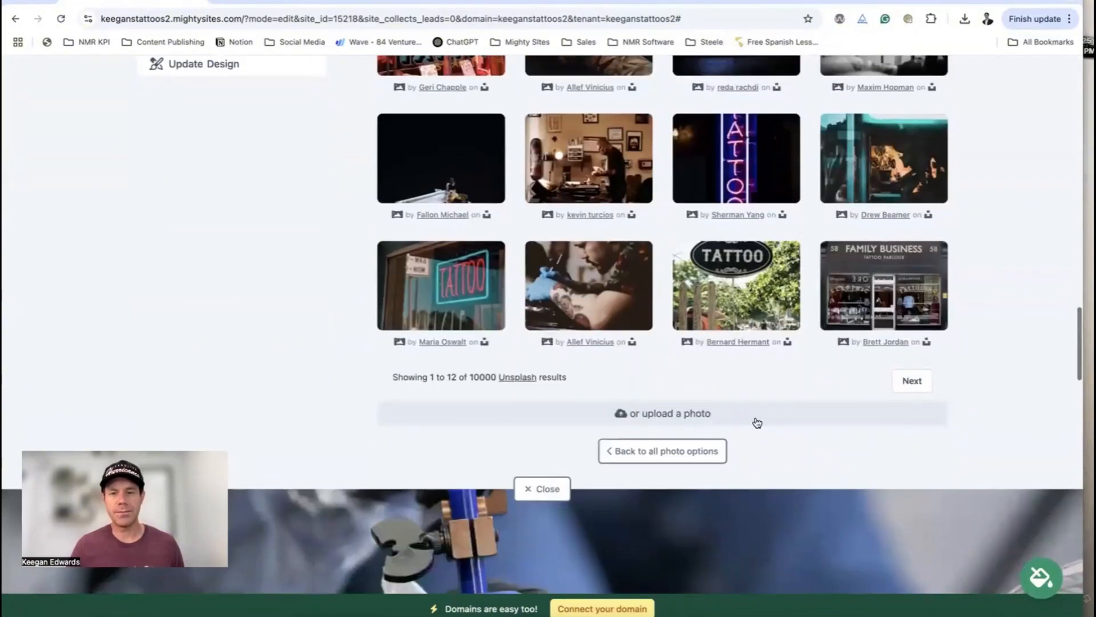
{"action": "left_click", "coordinate": [695, 451]}
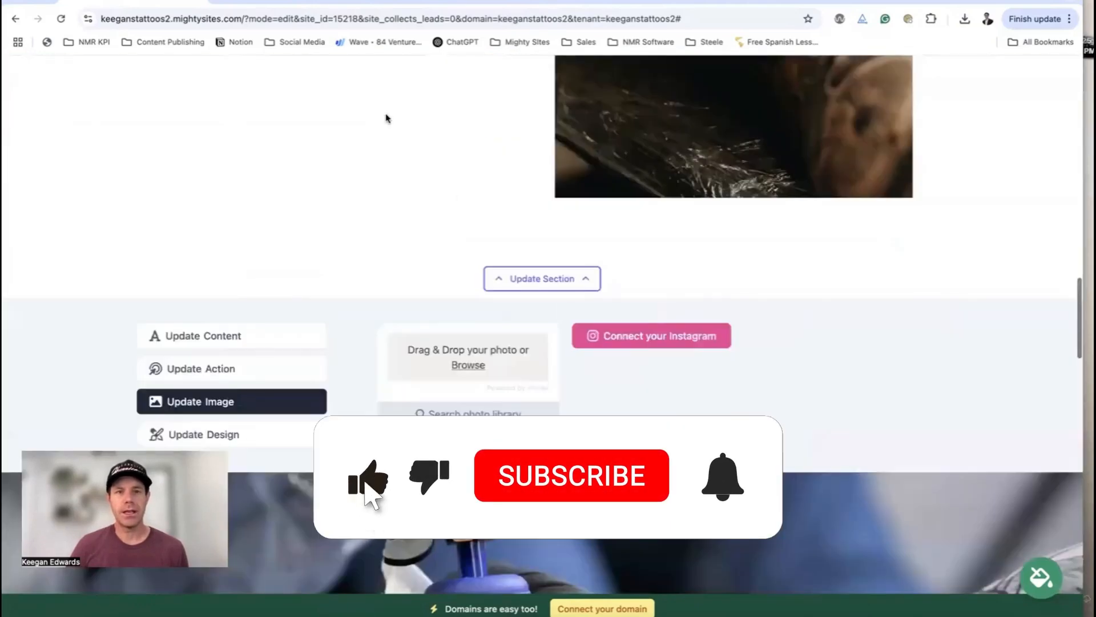
Load the Elfsight website in a new browser tab
{"action": "key", "text": "ctrl+t"}
{"action": "type", "text": "elfsight.com/google-reviews-widget/"}
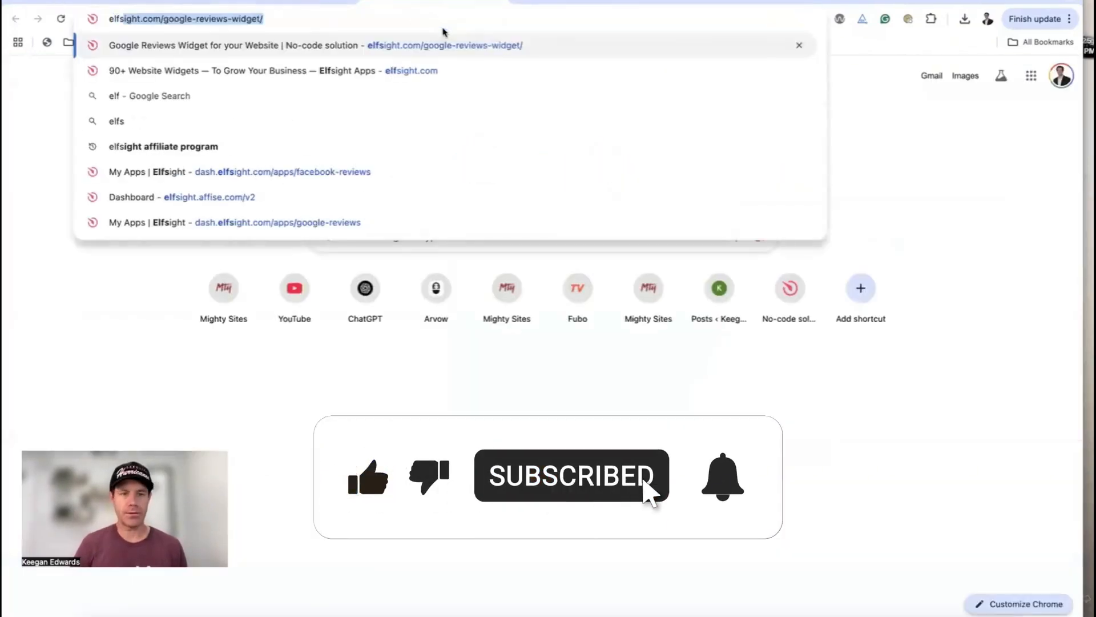
{"action": "key", "text": "Return"}
{"action": "mouse_move", "coordinate": [247, 76]}
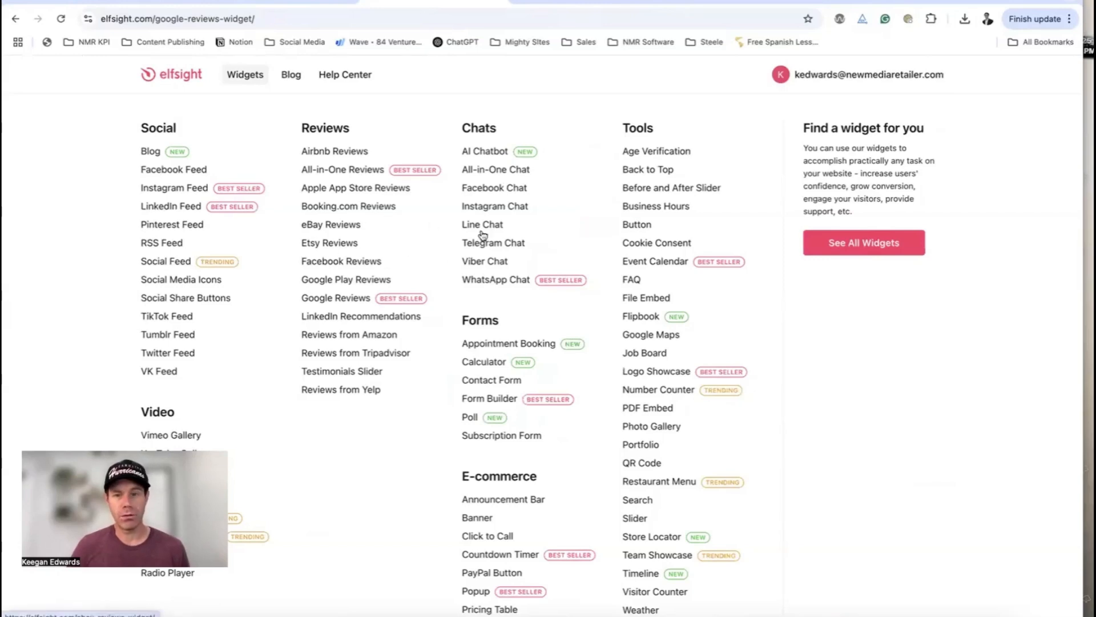
{"action": "scroll", "coordinate": [567, 368], "scroll_direction": "down", "scroll_amount": 1}
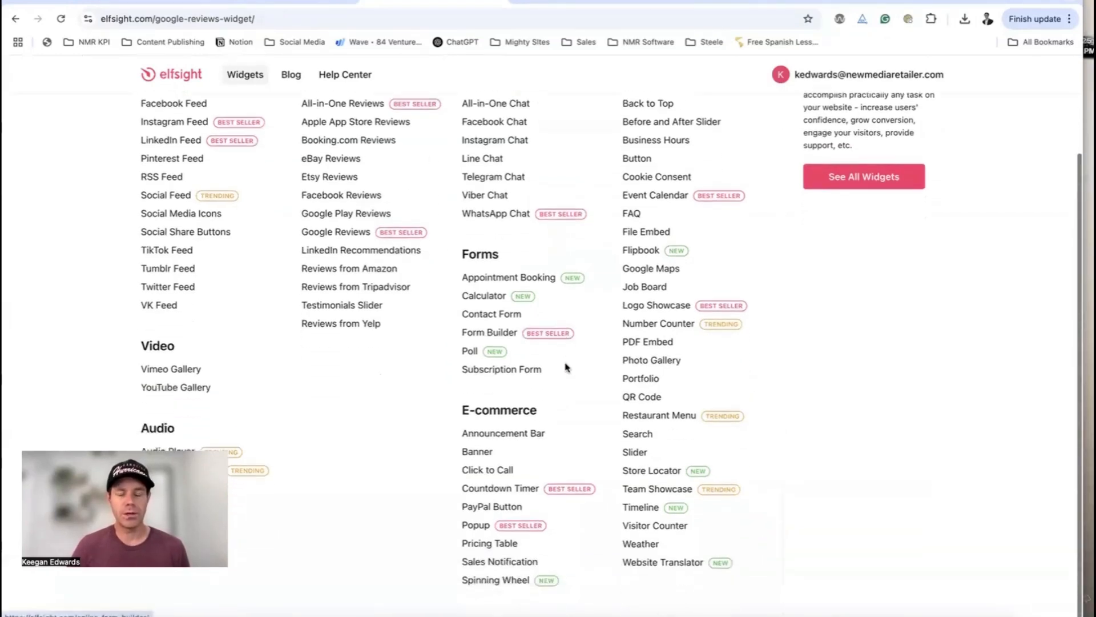
{"action": "scroll", "coordinate": [567, 368], "scroll_direction": "up", "scroll_amount": 1}
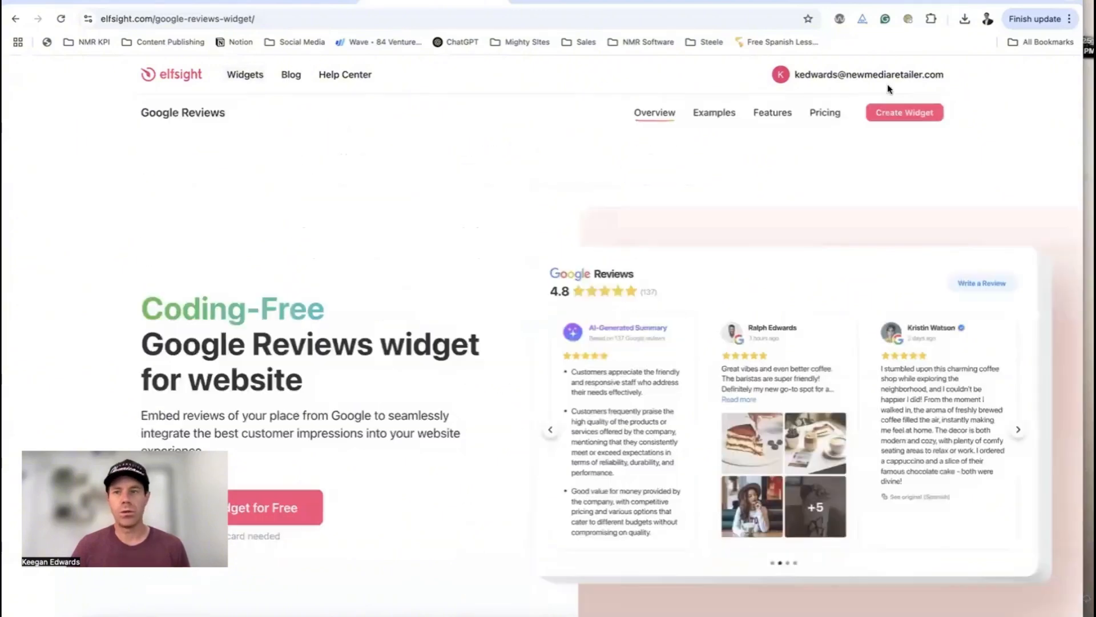
Copy the Google Reviews widget embed code from the Elfsight dashboard and return to the editor
{"action": "left_click", "coordinate": [884, 113]}
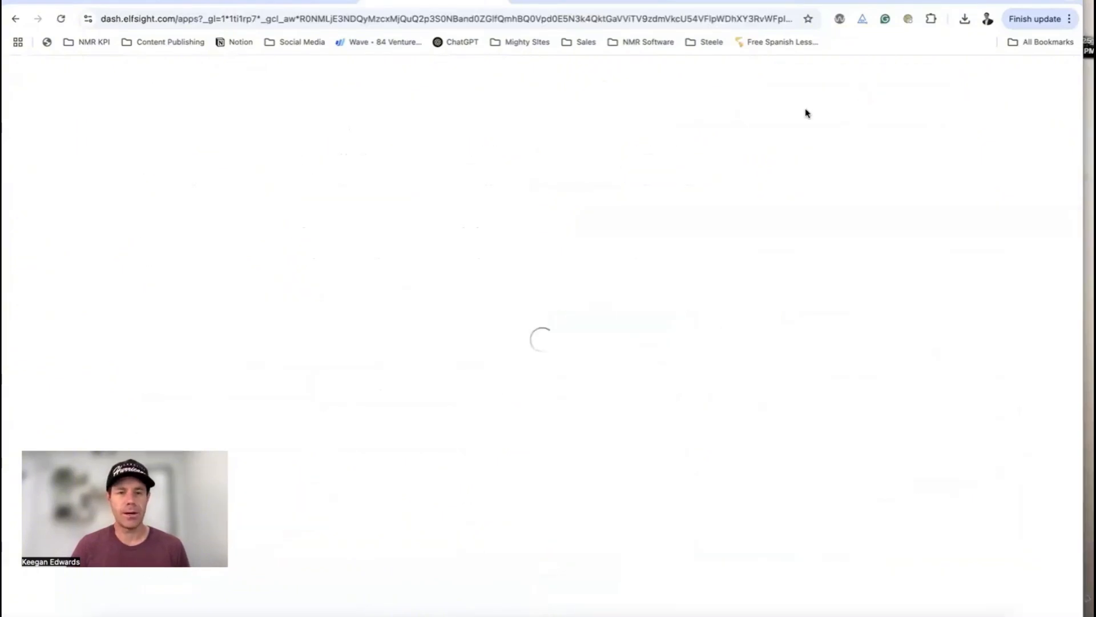
{"action": "left_click", "coordinate": [54, 231]}
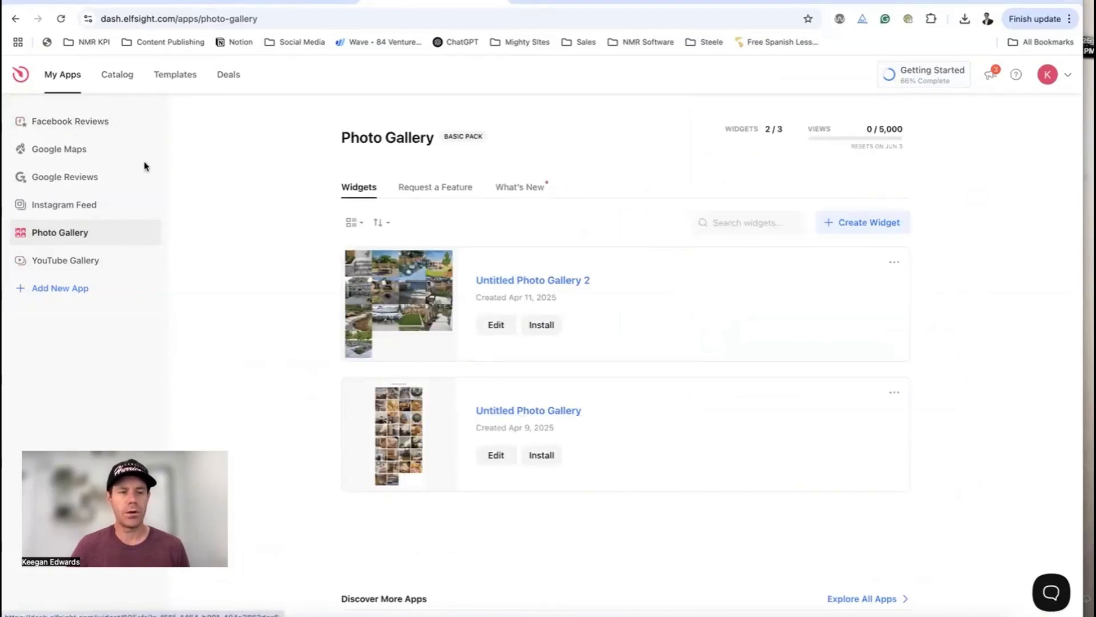
{"action": "left_click", "coordinate": [68, 181]}
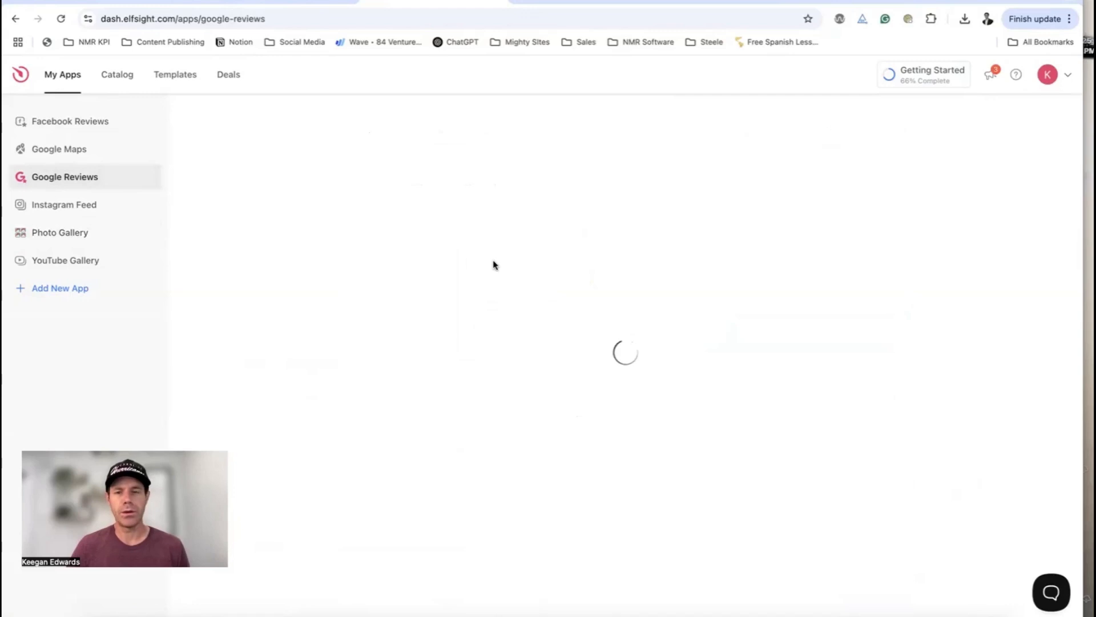
{"action": "left_click", "coordinate": [528, 326]}
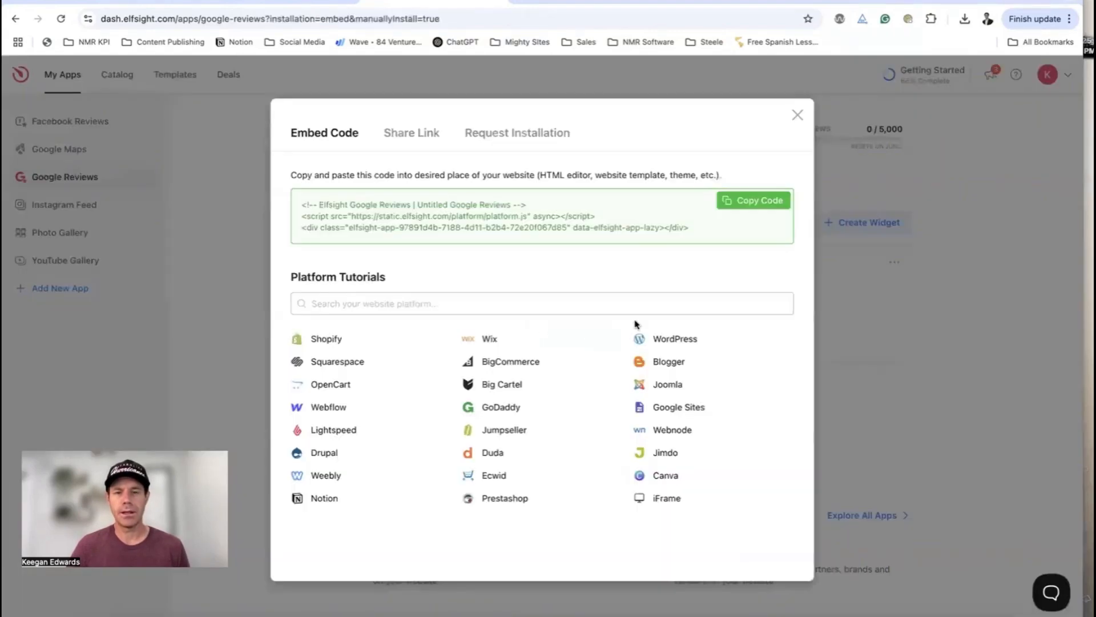
{"action": "left_click", "coordinate": [758, 201]}
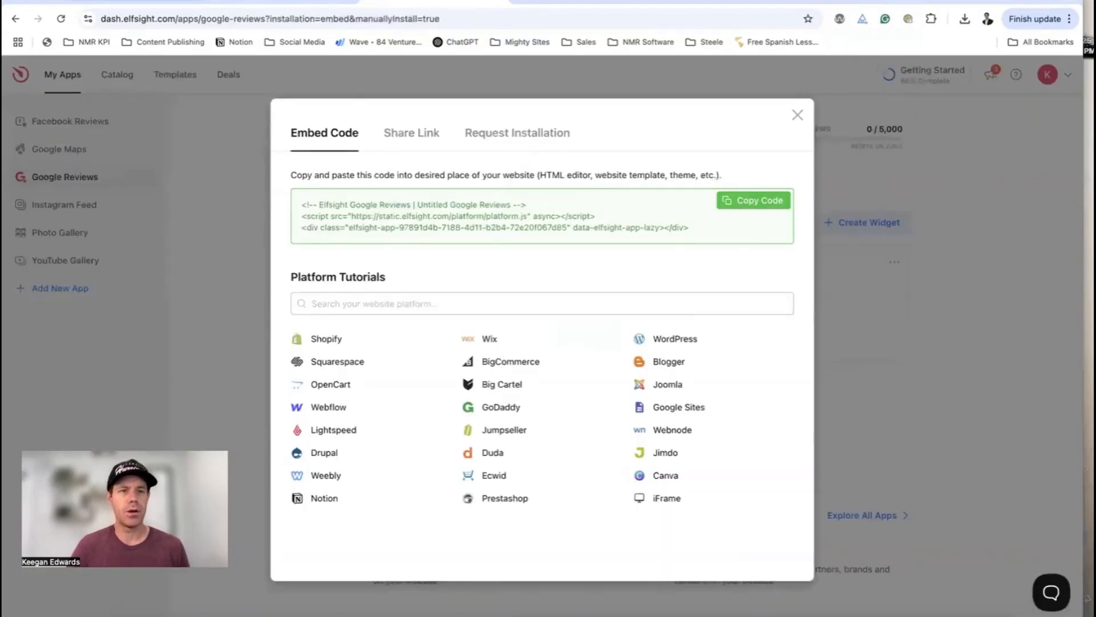
{"action": "left_click", "coordinate": [171, 2]}
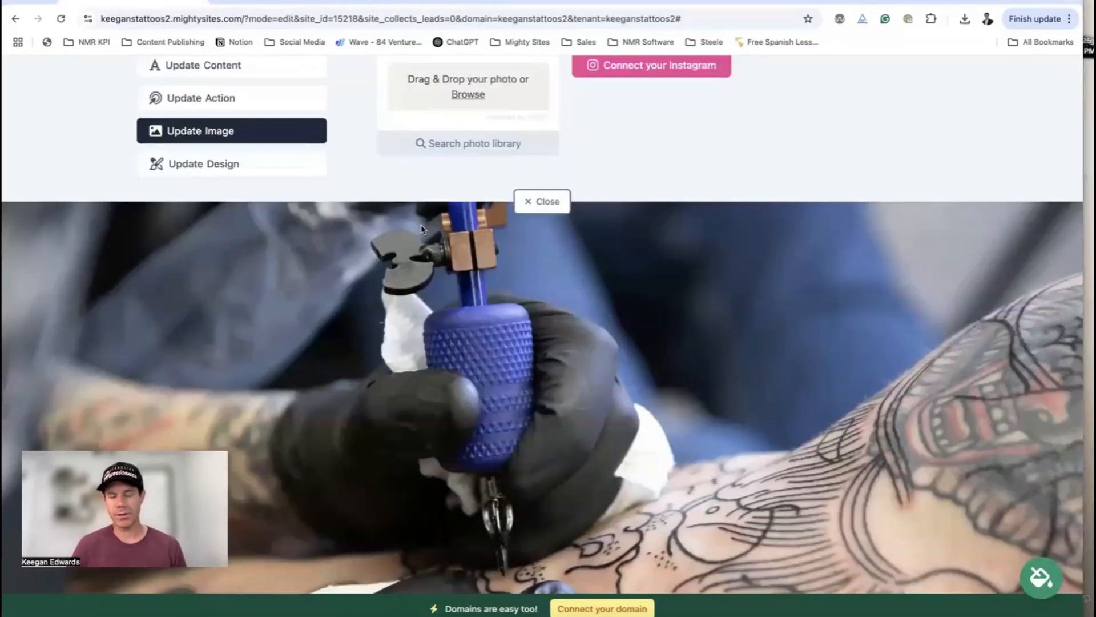
Paste the Elfsight Google Reviews embed code into the widget block and save it
{"action": "scroll", "coordinate": [424, 233], "scroll_direction": "down", "scroll_amount": 7}
{"action": "scroll", "coordinate": [424, 233], "scroll_direction": "down", "scroll_amount": 12}
{"action": "scroll", "coordinate": [425, 233], "scroll_direction": "up", "scroll_amount": 2}
{"action": "left_click", "coordinate": [556, 293]}
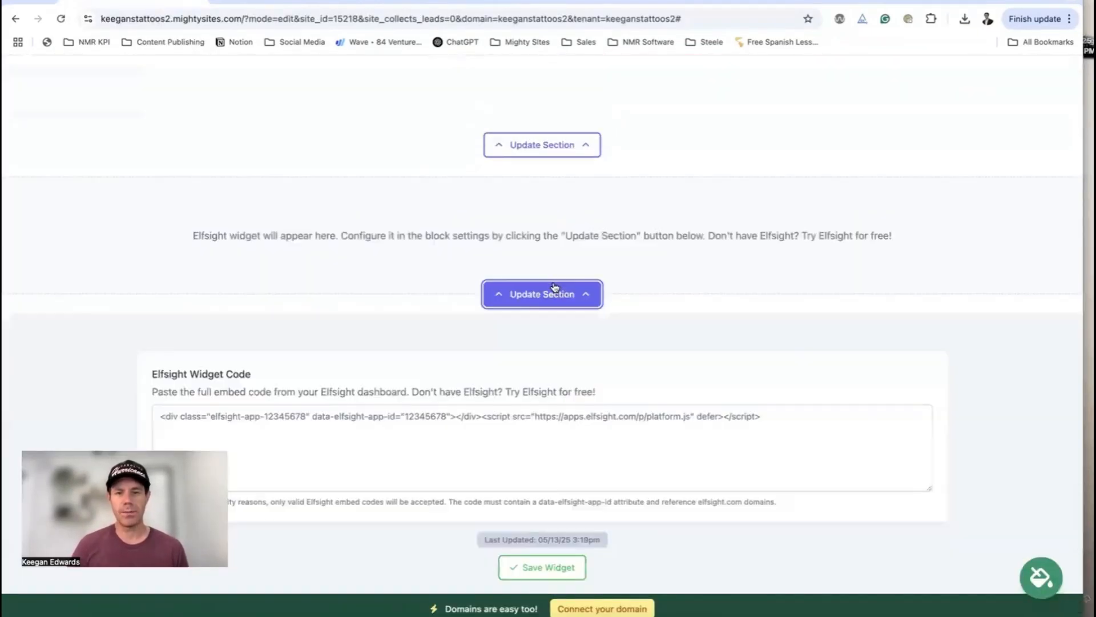
{"action": "scroll", "coordinate": [557, 284], "scroll_direction": "down", "scroll_amount": 1}
{"action": "scroll", "coordinate": [557, 284], "scroll_direction": "down", "scroll_amount": 1}
{"action": "left_click", "coordinate": [559, 294]}
{"action": "key", "text": "super+v"}
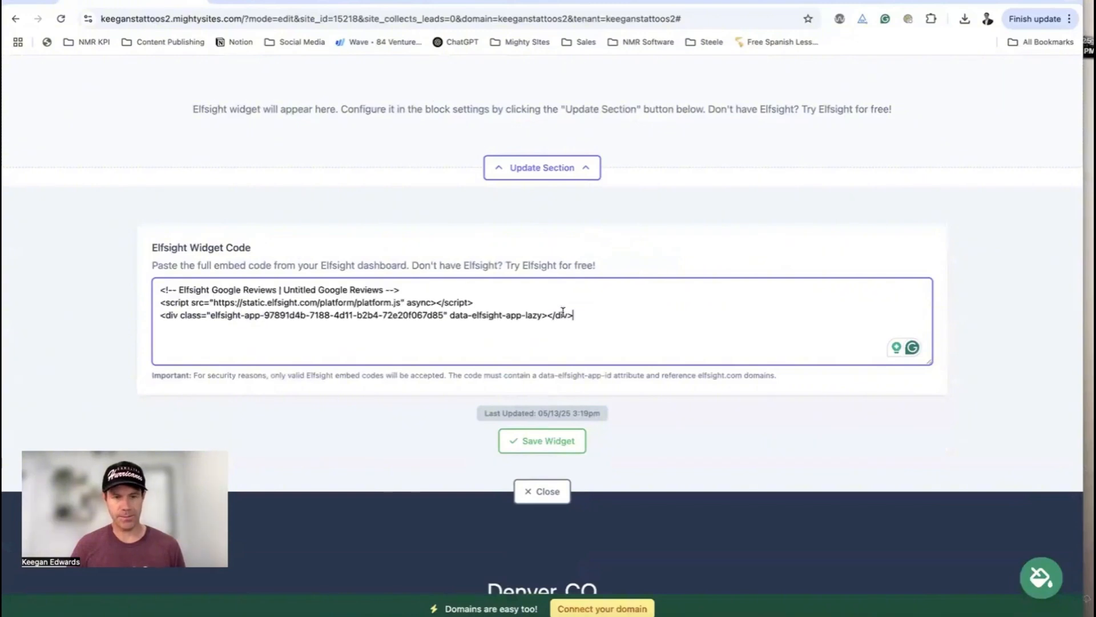
{"action": "left_click", "coordinate": [575, 443]}
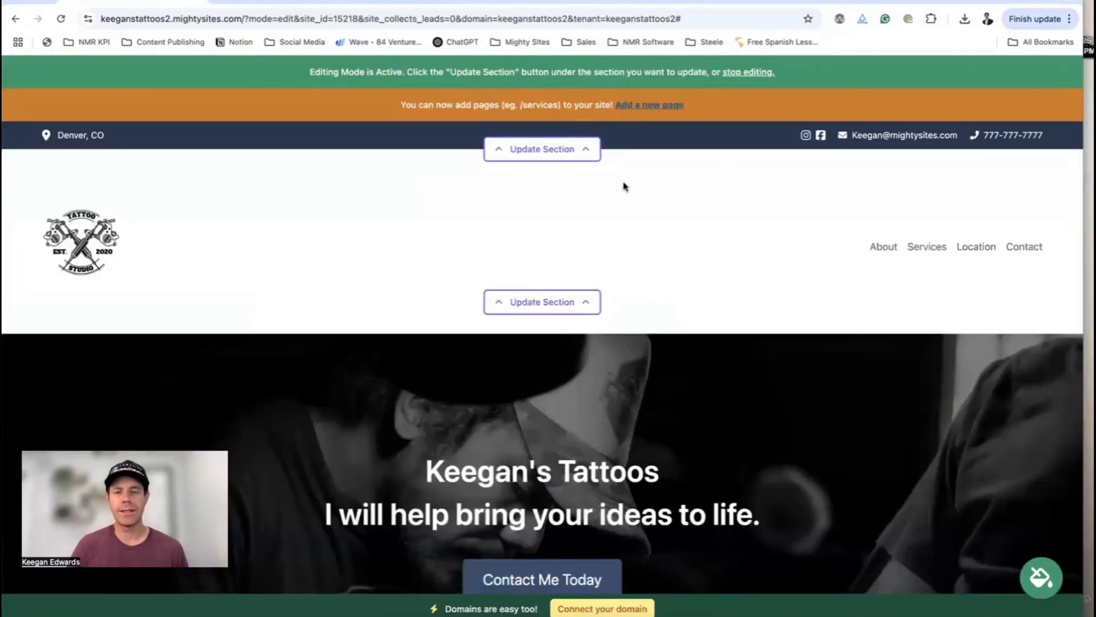
Preview the live site and scroll through it to check the Google reviews carousel
{"action": "left_click", "coordinate": [756, 72]}
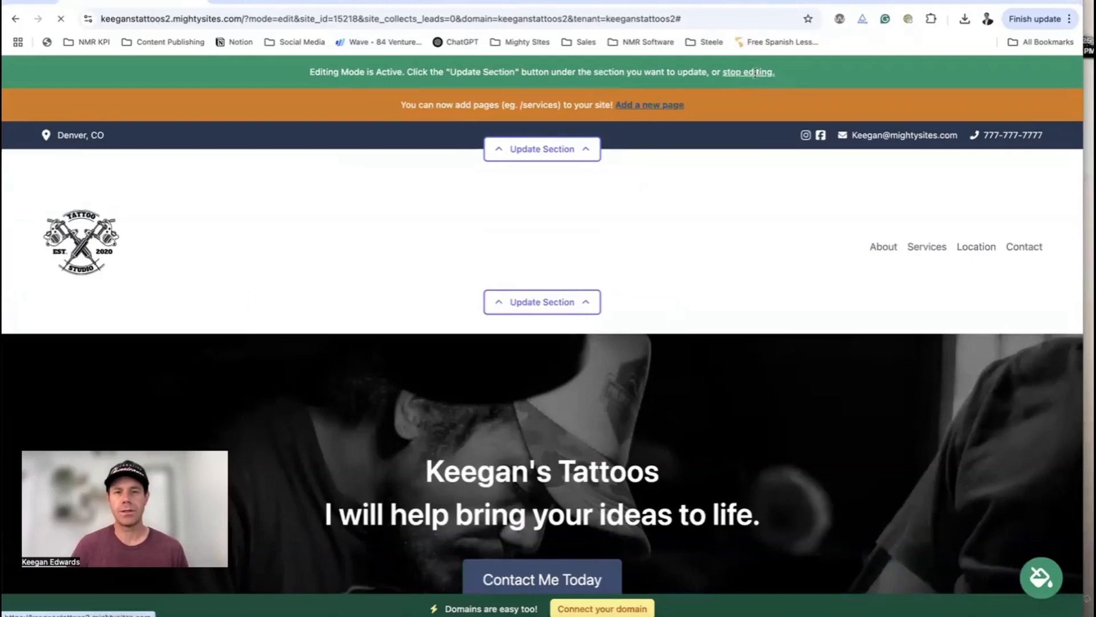
{"action": "scroll", "coordinate": [754, 142], "scroll_direction": "down", "scroll_amount": 10}
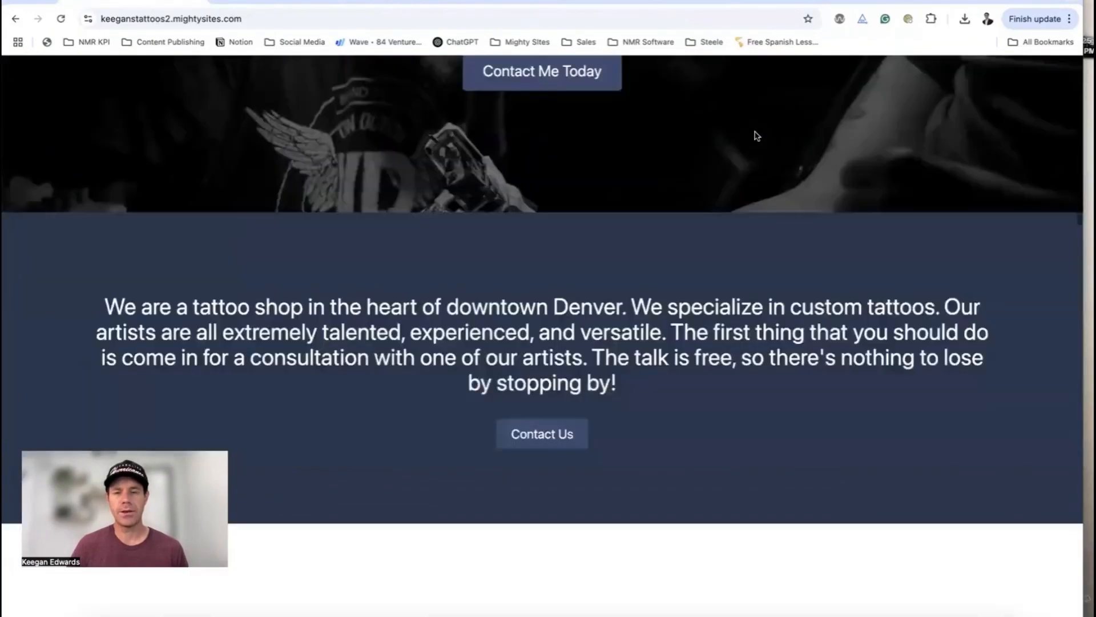
{"action": "scroll", "coordinate": [816, 171], "scroll_direction": "down", "scroll_amount": 10}
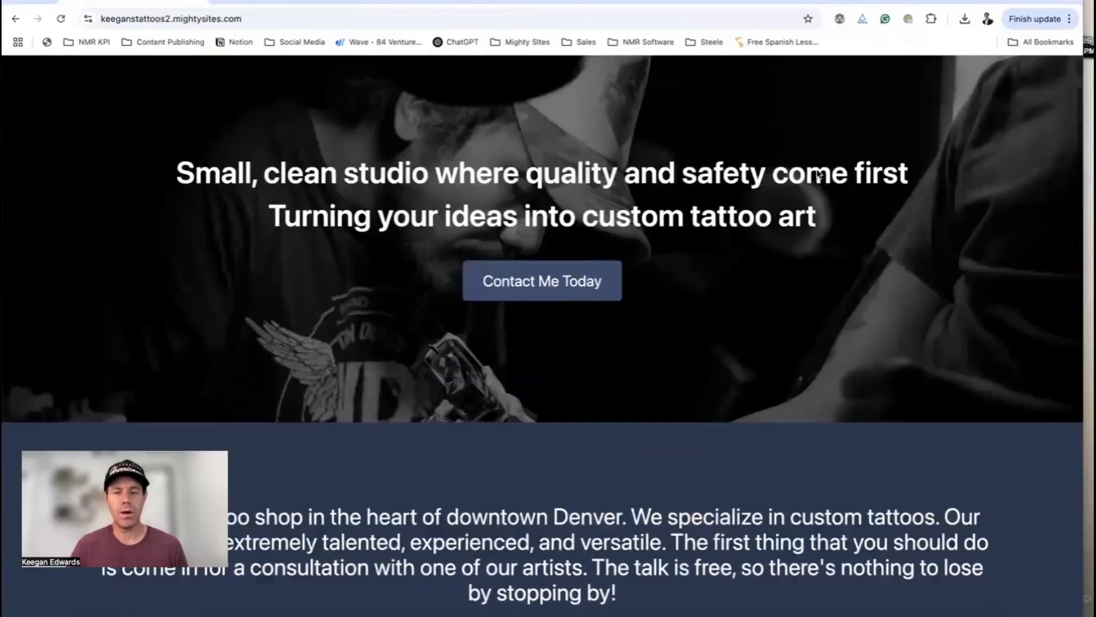
{"action": "scroll", "coordinate": [818, 172], "scroll_direction": "down", "scroll_amount": 15}
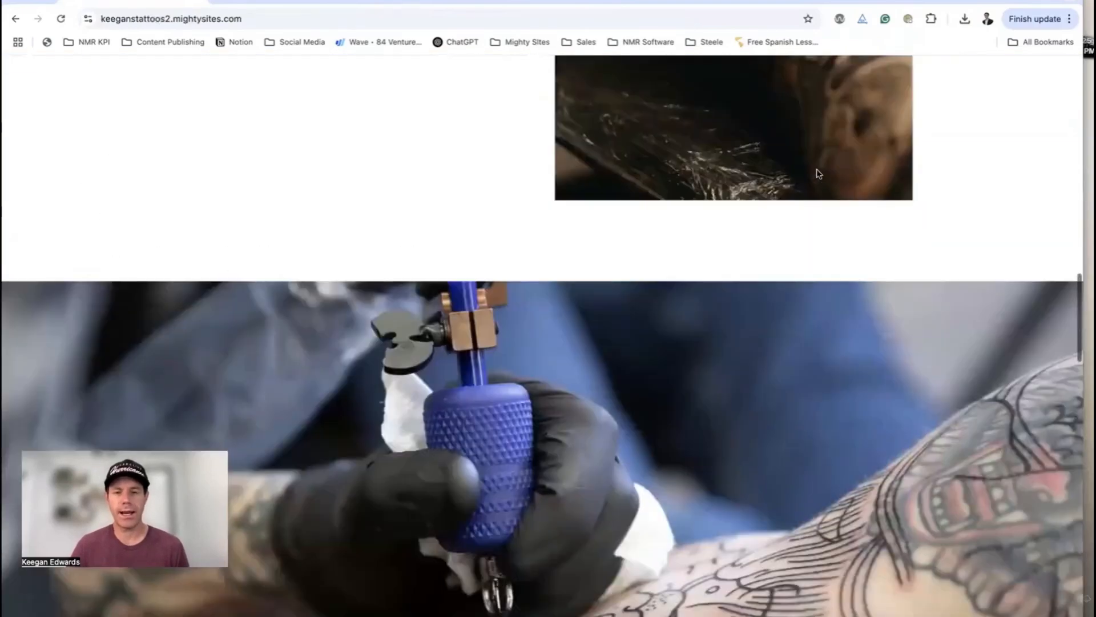
{"action": "scroll", "coordinate": [817, 169], "scroll_direction": "down", "scroll_amount": 15}
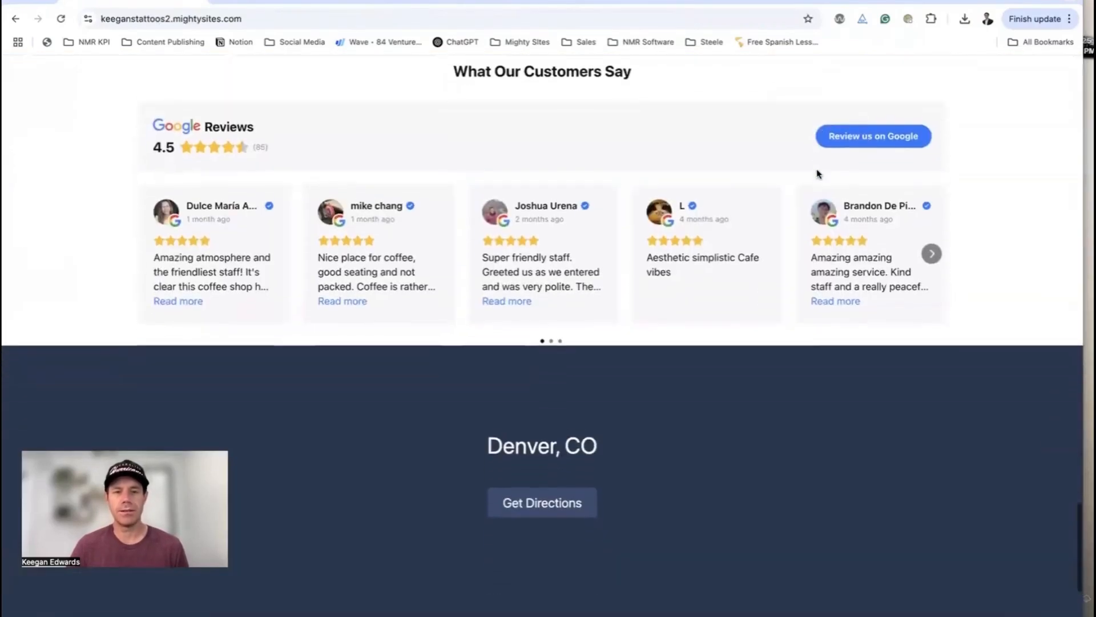
{"action": "scroll", "coordinate": [818, 173], "scroll_direction": "down", "scroll_amount": 3}
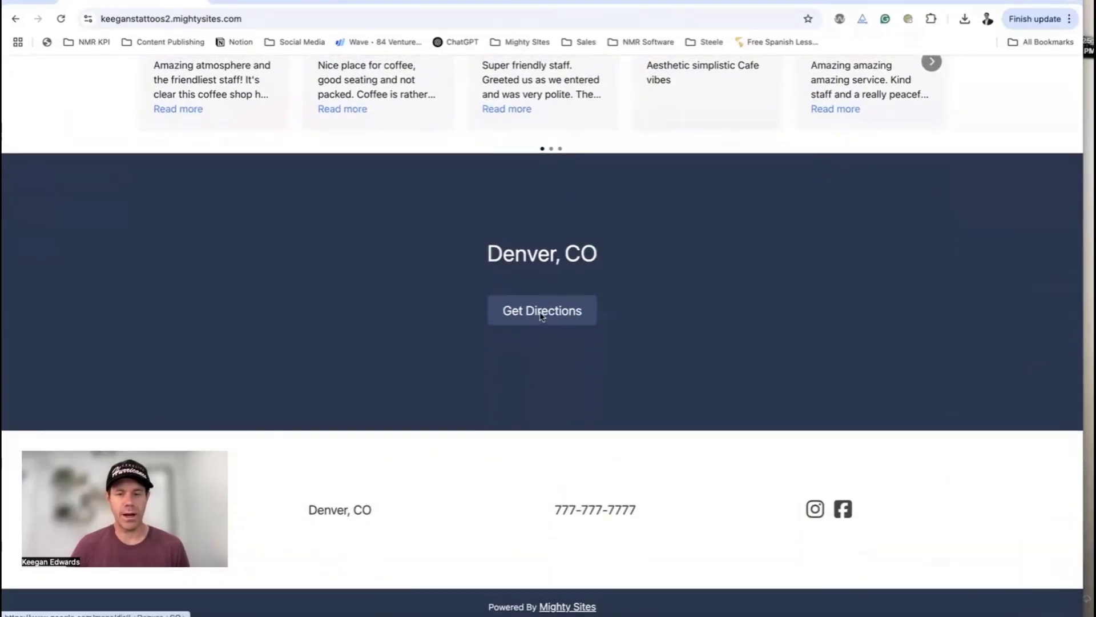
{"action": "scroll", "coordinate": [559, 314], "scroll_direction": "up", "scroll_amount": 20}
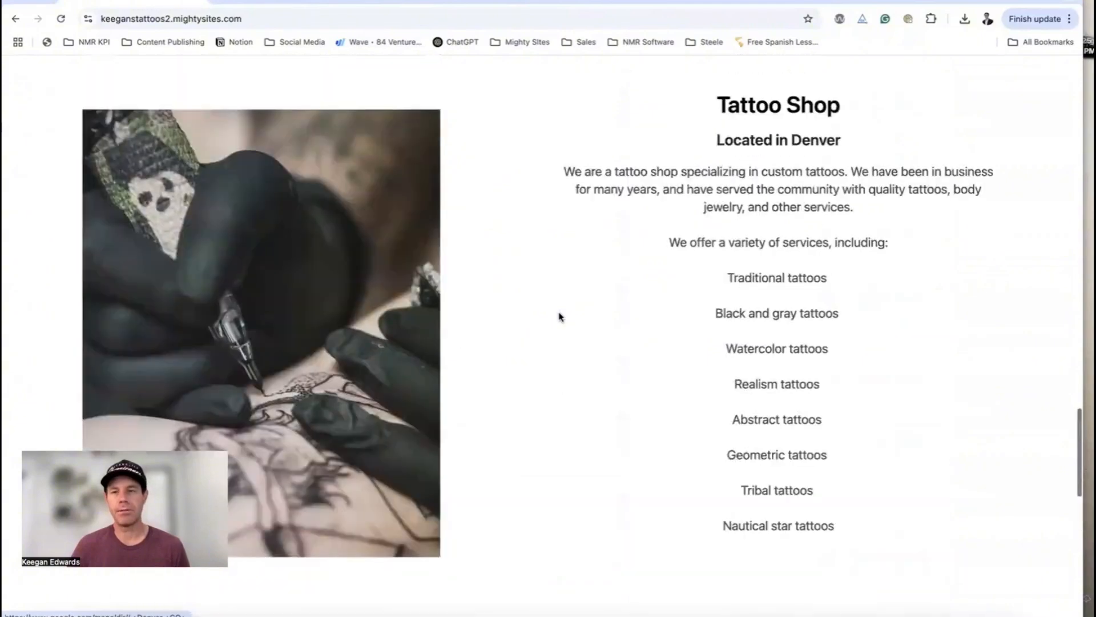
{"action": "scroll", "coordinate": [924, 184], "scroll_direction": "up", "scroll_amount": 6}
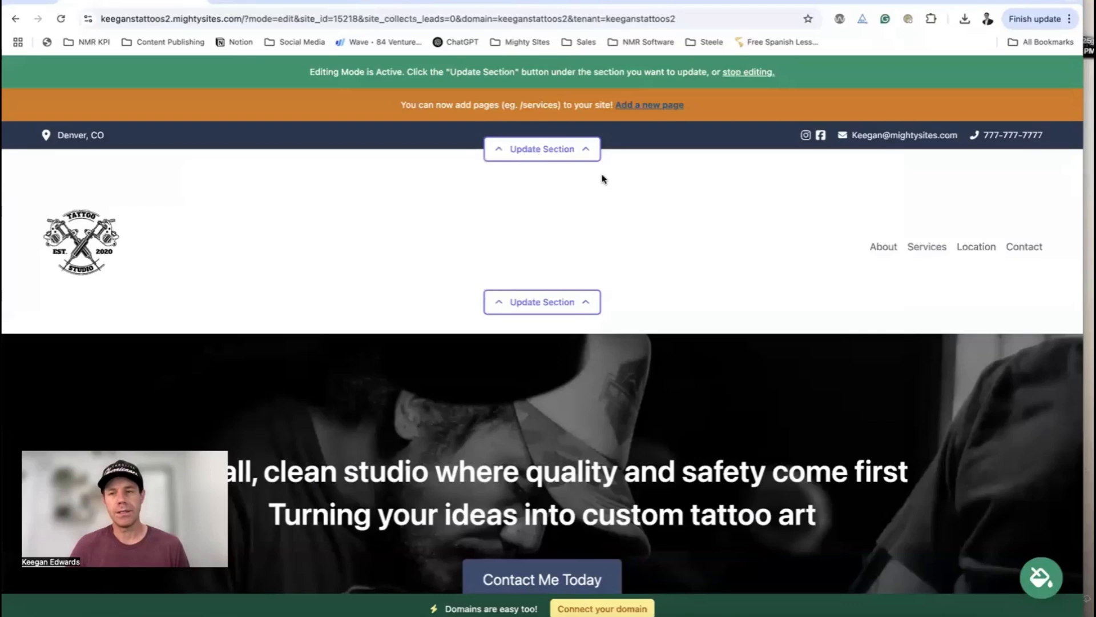
Add a new page titled 'My Work' at /my-work
{"action": "left_click", "coordinate": [670, 106]}
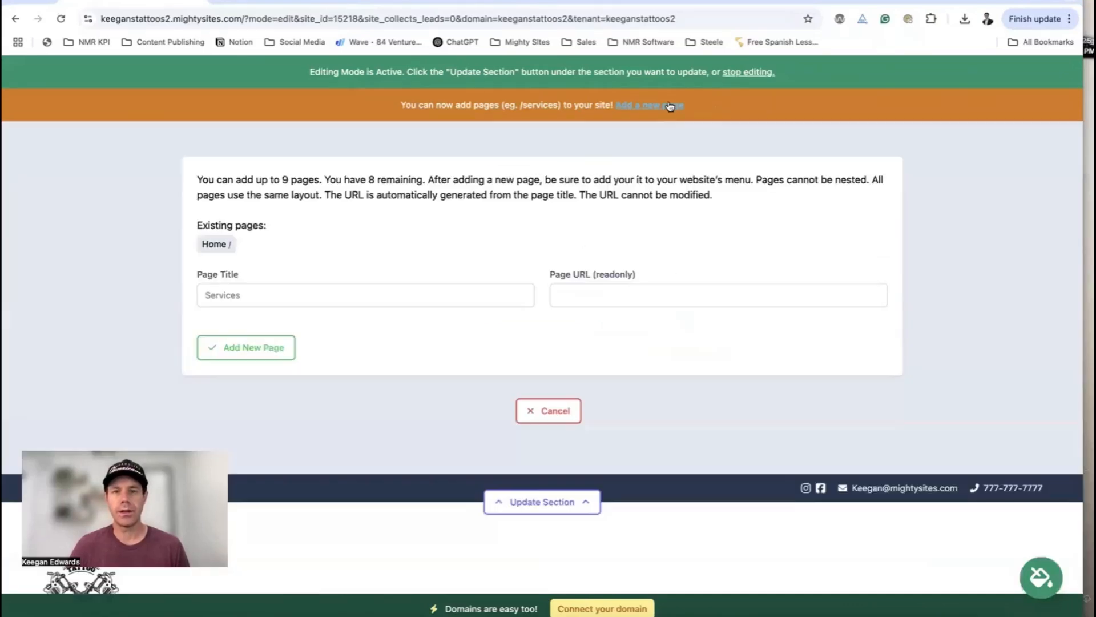
{"action": "left_click", "coordinate": [354, 297]}
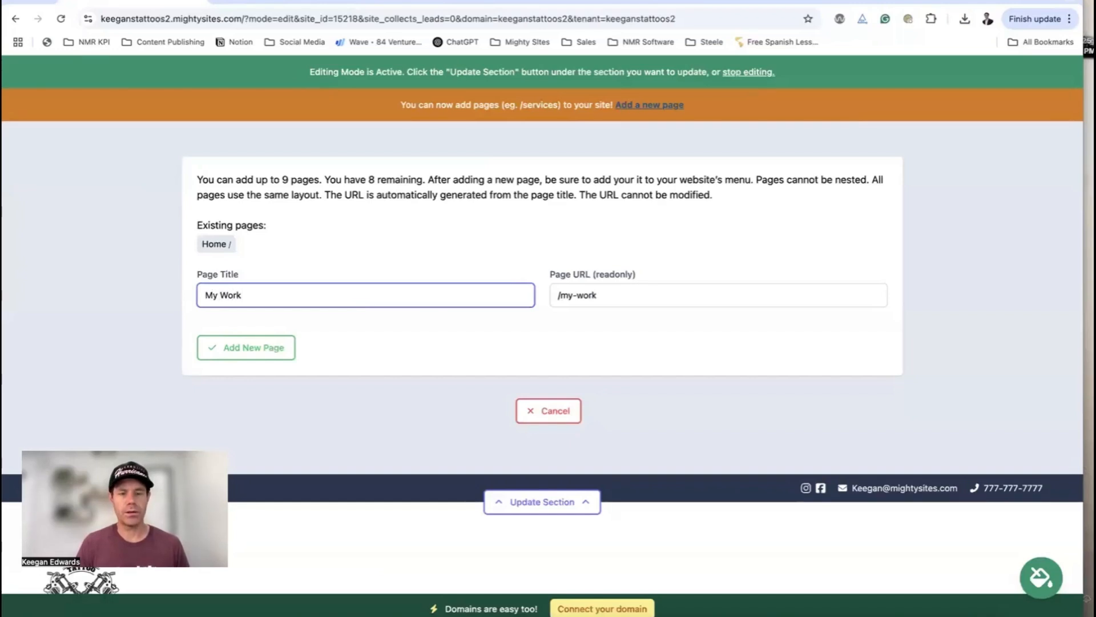
{"action": "left_click", "coordinate": [255, 346]}
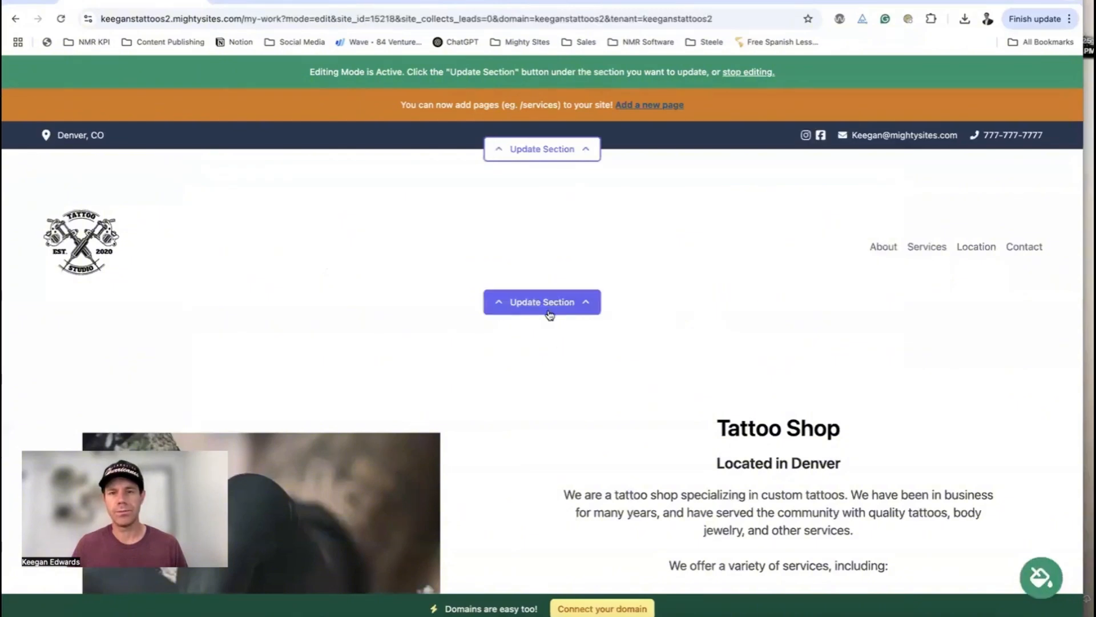
Open the header's navigation menu editor on the My Work page
{"action": "left_click", "coordinate": [549, 147]}
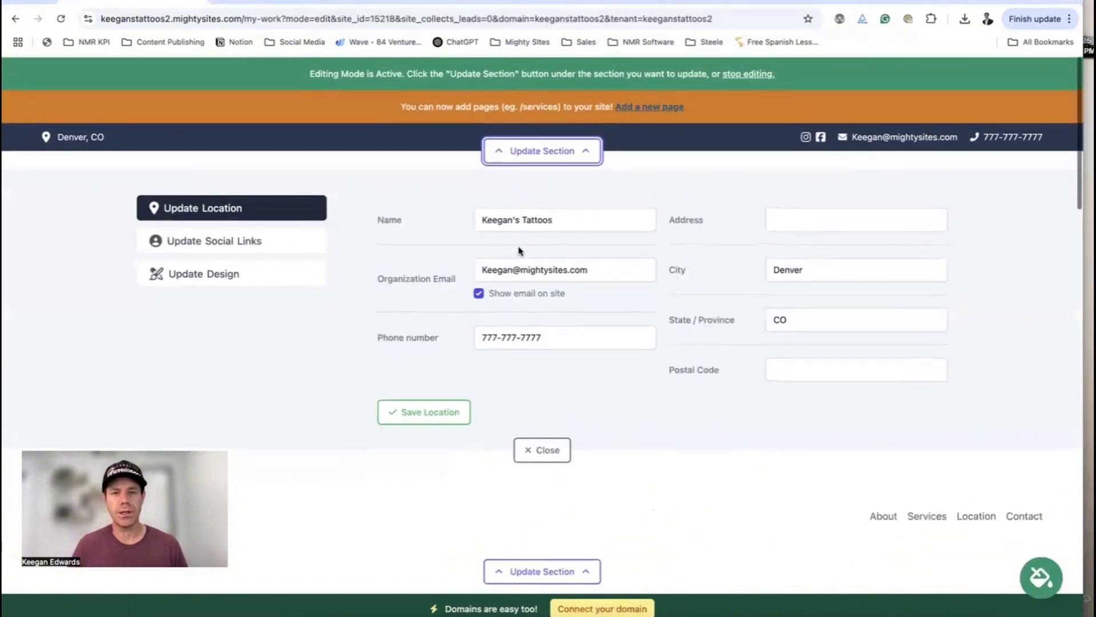
{"action": "scroll", "coordinate": [217, 273], "scroll_direction": "down", "scroll_amount": 4}
{"action": "left_click", "coordinate": [531, 330]}
{"action": "scroll", "coordinate": [526, 331], "scroll_direction": "down", "scroll_amount": 2}
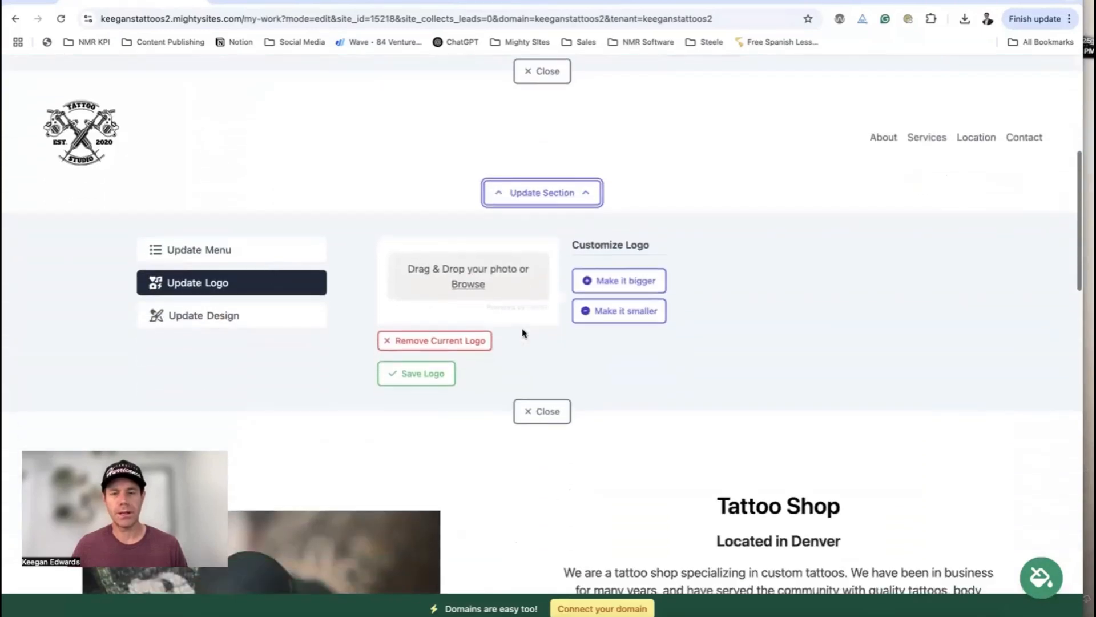
{"action": "left_click", "coordinate": [219, 249]}
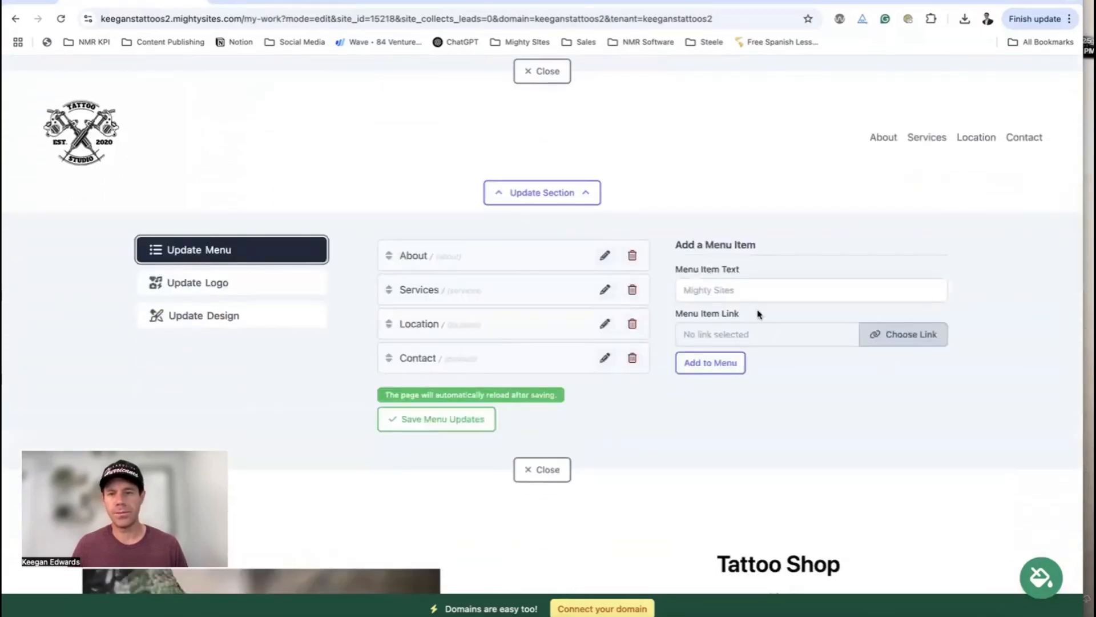
Add a My Work menu item linked to the /my-work page
{"action": "left_click", "coordinate": [746, 290]}
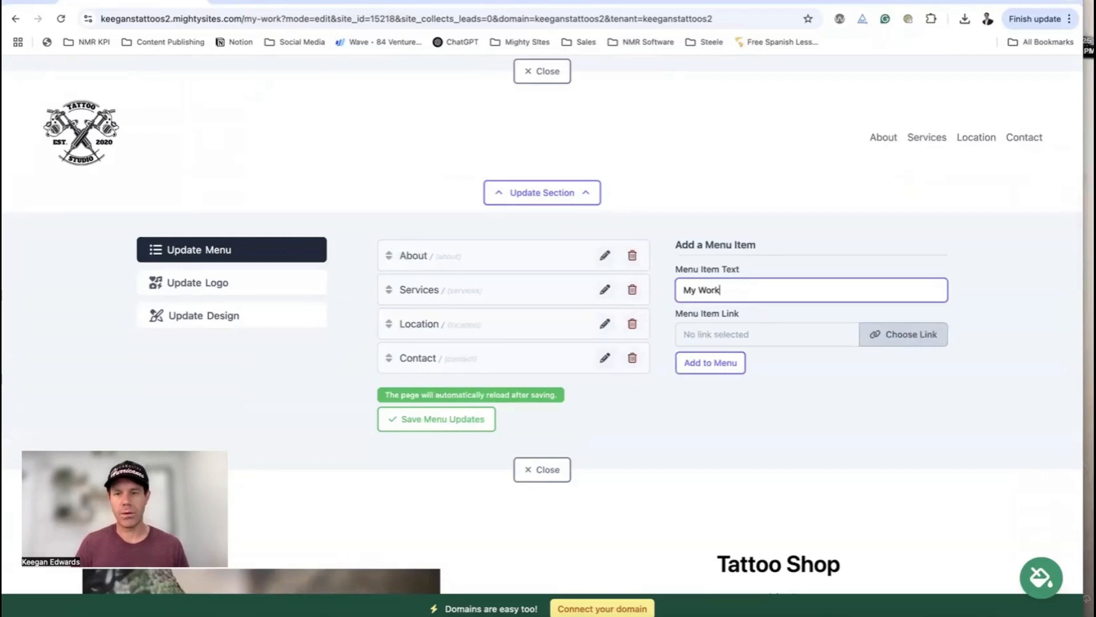
{"action": "left_click", "coordinate": [904, 334]}
{"action": "left_click", "coordinate": [504, 304]}
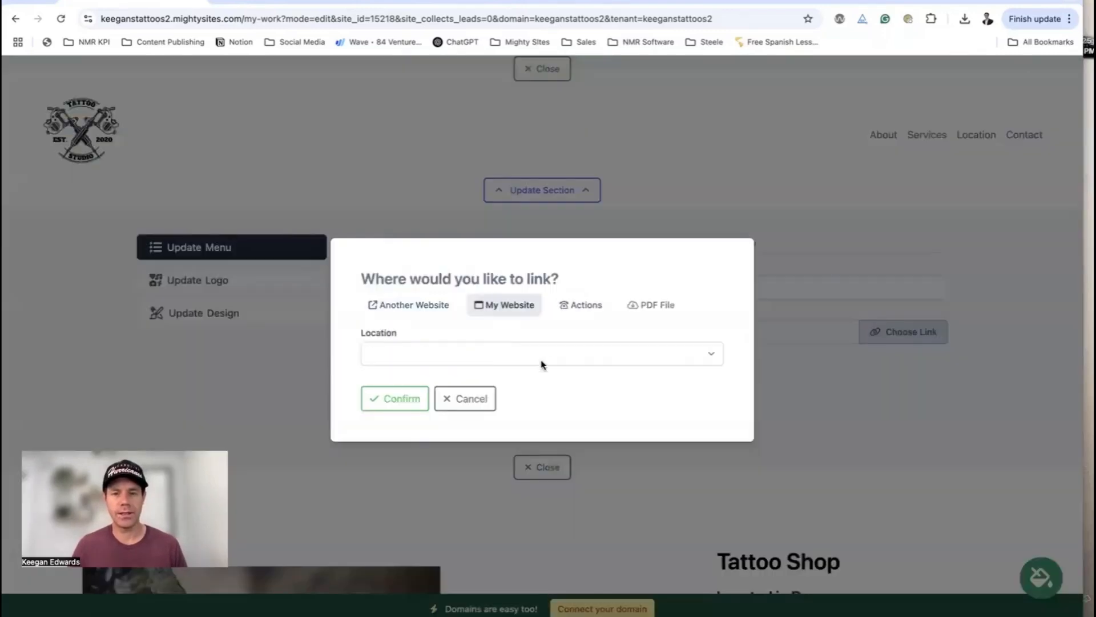
{"action": "left_click", "coordinate": [542, 357]}
{"action": "left_click", "coordinate": [448, 514]}
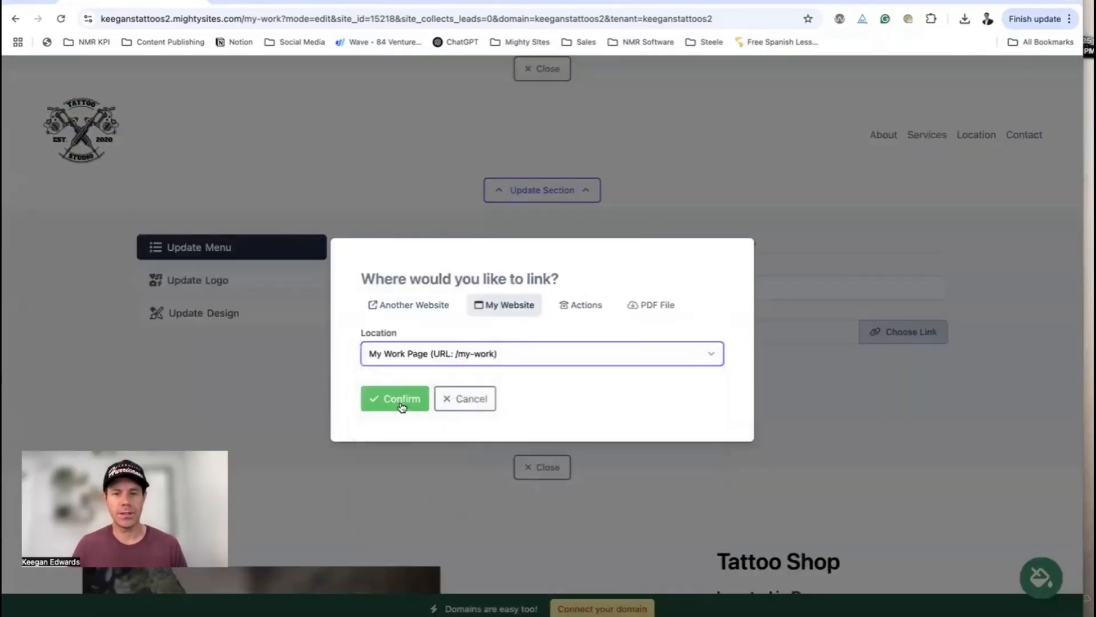
{"action": "left_click", "coordinate": [401, 400]}
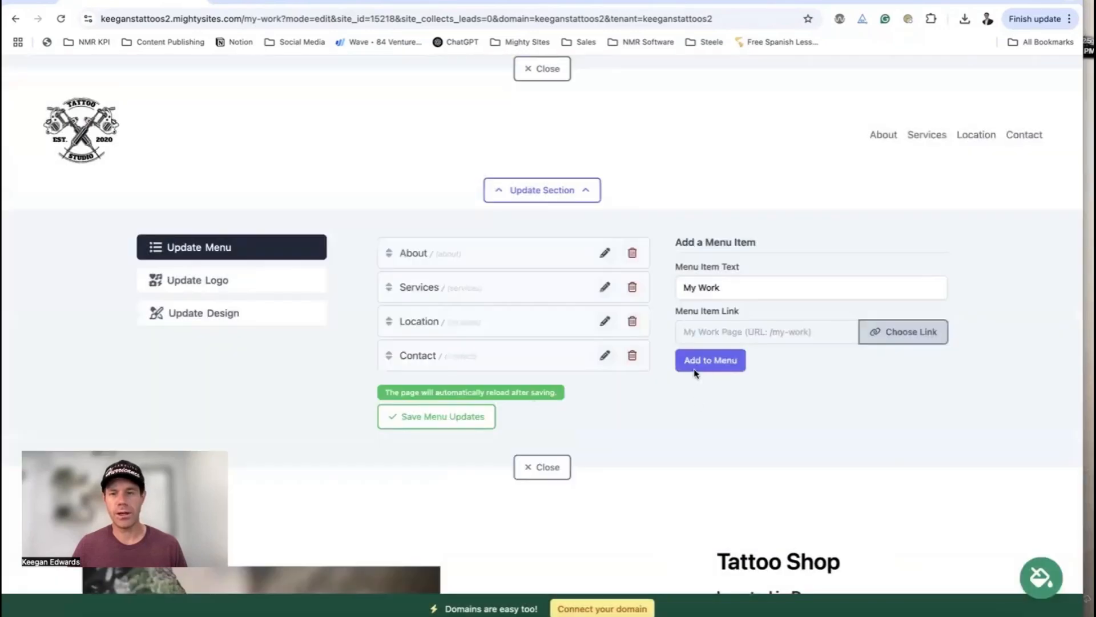
{"action": "left_click", "coordinate": [685, 368]}
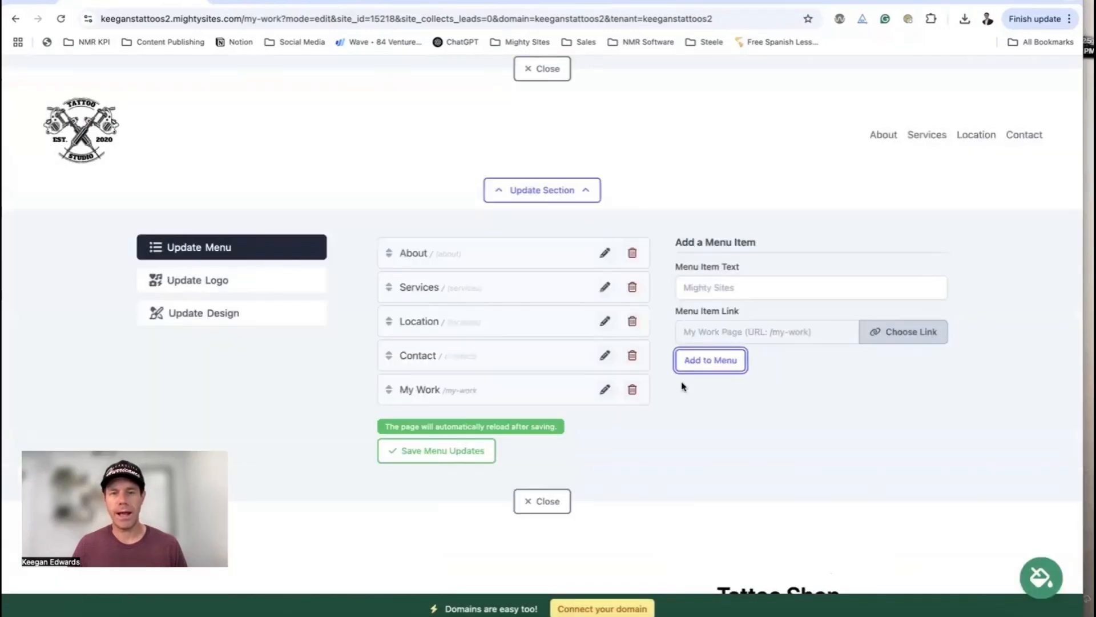
Add a Home menu item linked to the Header Banner section
{"action": "left_click", "coordinate": [722, 292]}
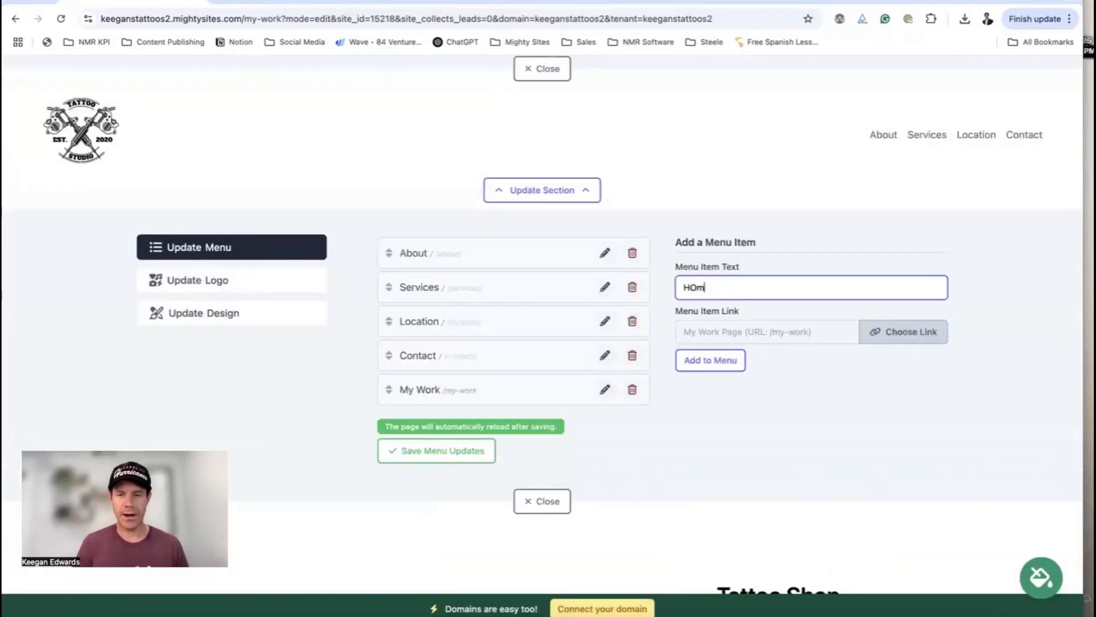
{"action": "type", "text": "Home"}
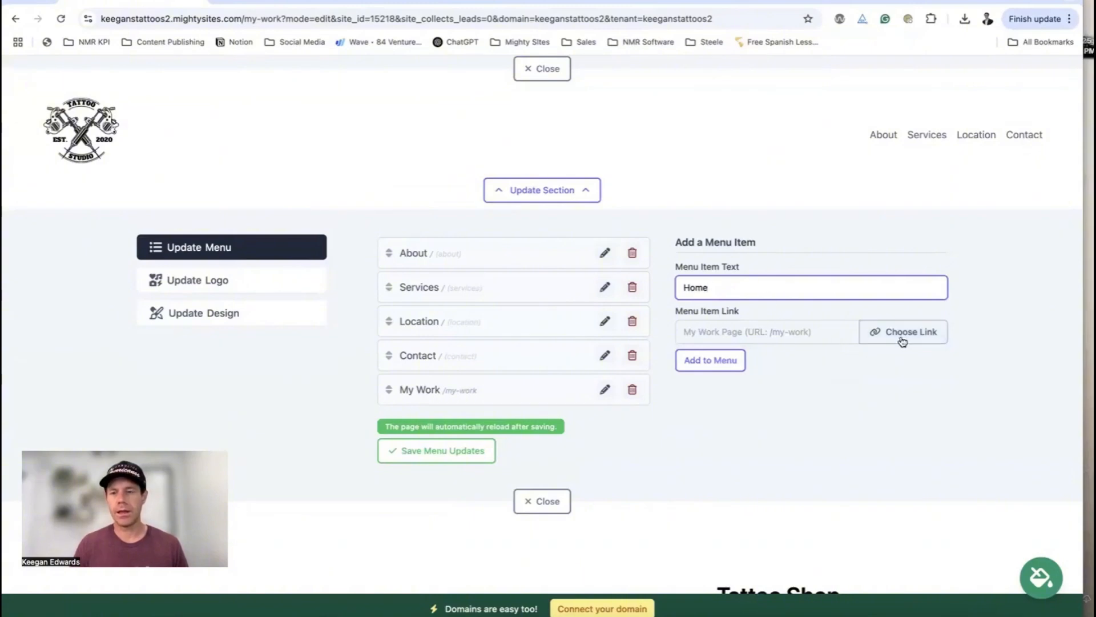
{"action": "left_click", "coordinate": [900, 335]}
{"action": "left_click", "coordinate": [450, 353]}
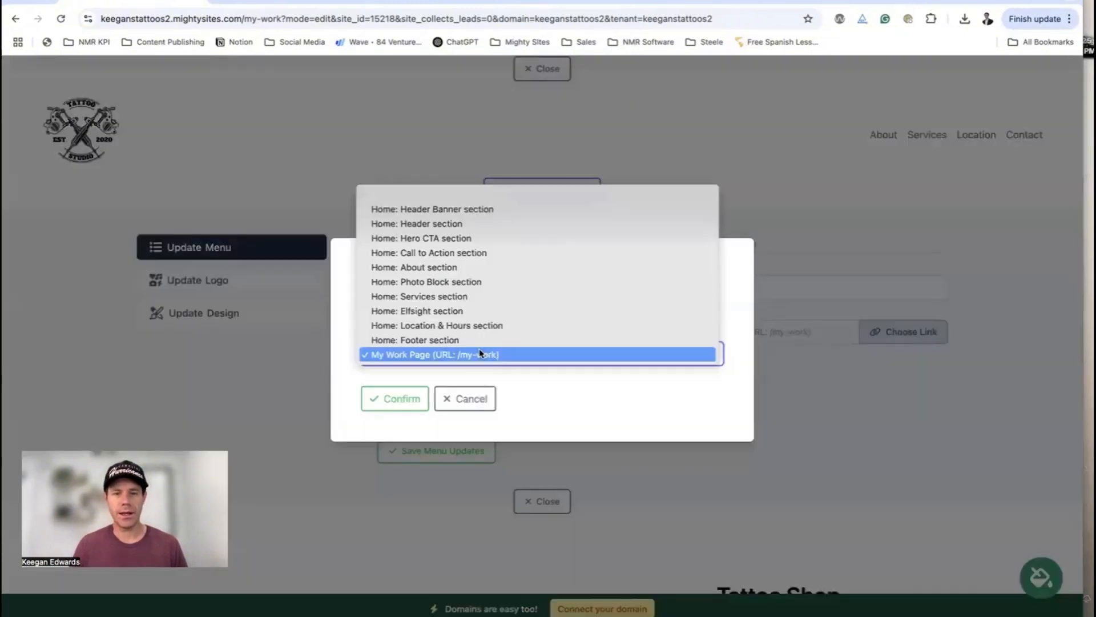
{"action": "left_click", "coordinate": [472, 208]}
{"action": "left_click", "coordinate": [402, 399]}
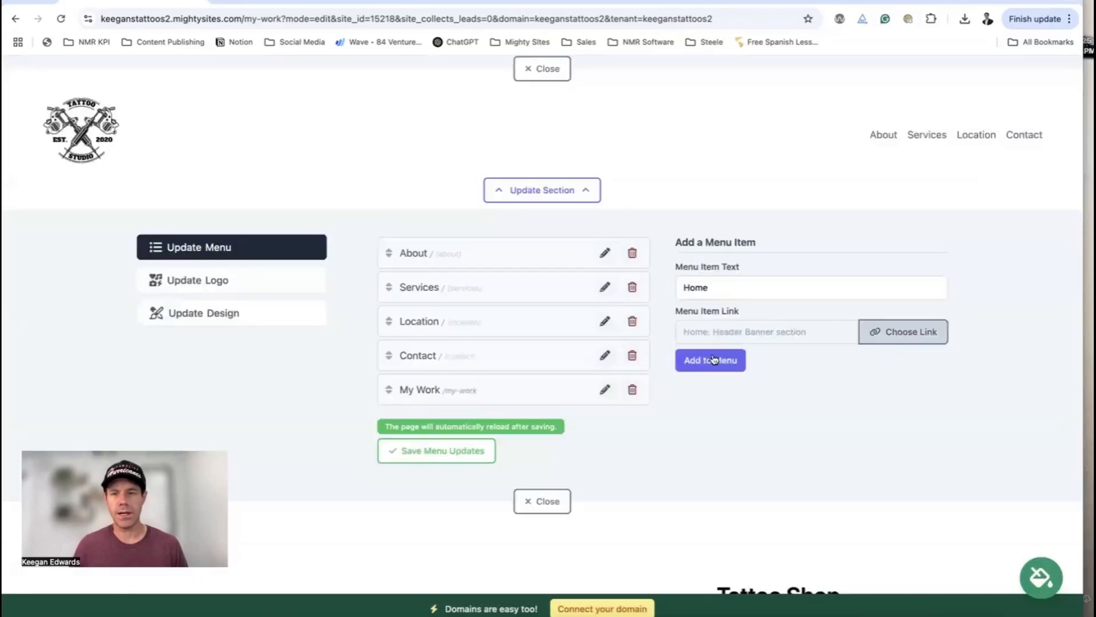
{"action": "left_click", "coordinate": [710, 359]}
Move Home to the top and My Work just before Contact, then save the menu
{"action": "left_click_drag", "start_coordinate": [389, 424], "coordinate": [397, 257]}
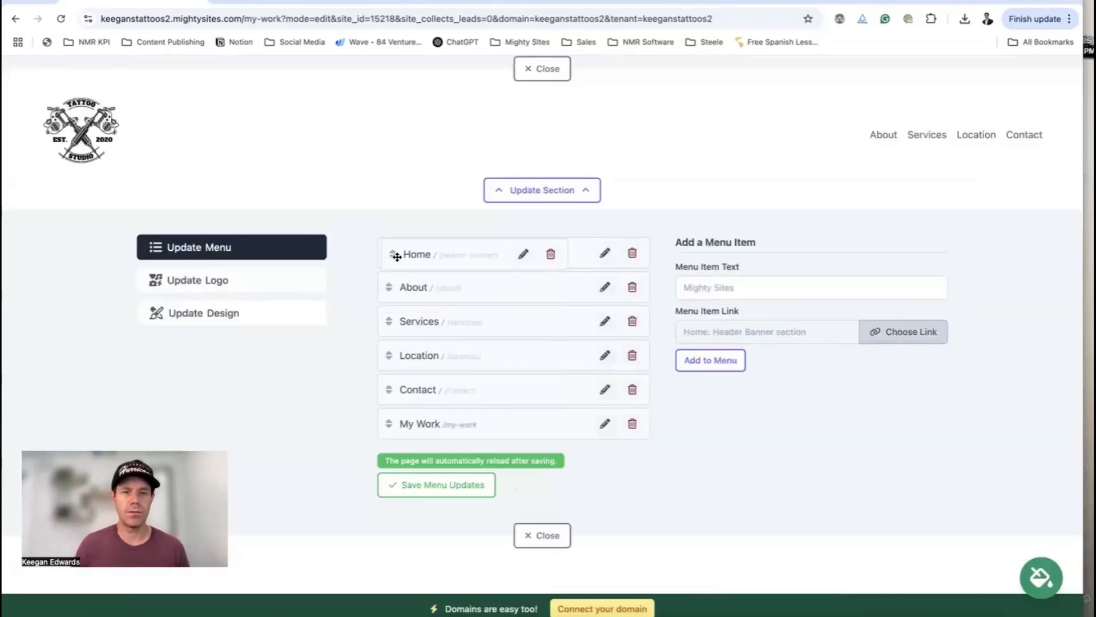
{"action": "scroll", "coordinate": [406, 292], "scroll_direction": "up", "scroll_amount": 3}
{"action": "scroll", "coordinate": [435, 477], "scroll_direction": "down", "scroll_amount": 3}
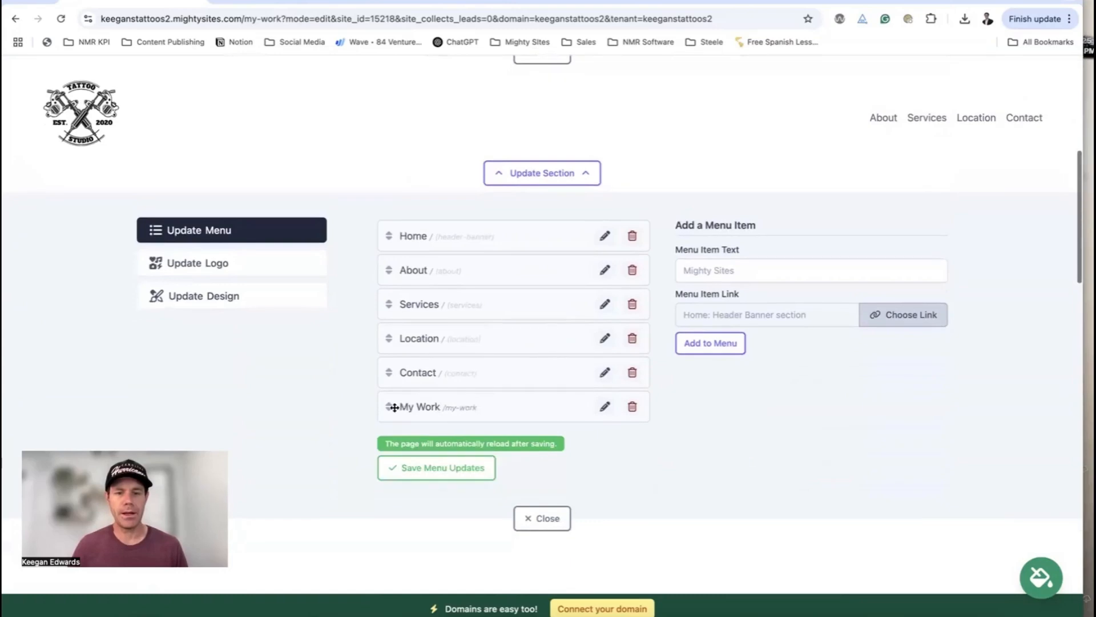
{"action": "left_click_drag", "start_coordinate": [391, 406], "coordinate": [411, 384]}
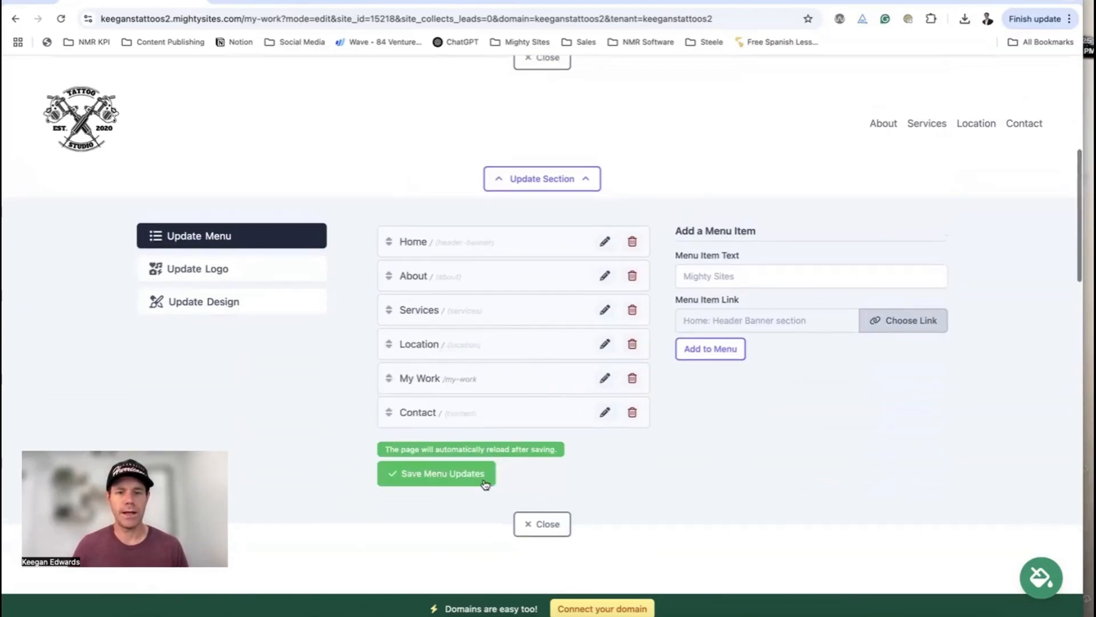
{"action": "left_click", "coordinate": [462, 478]}
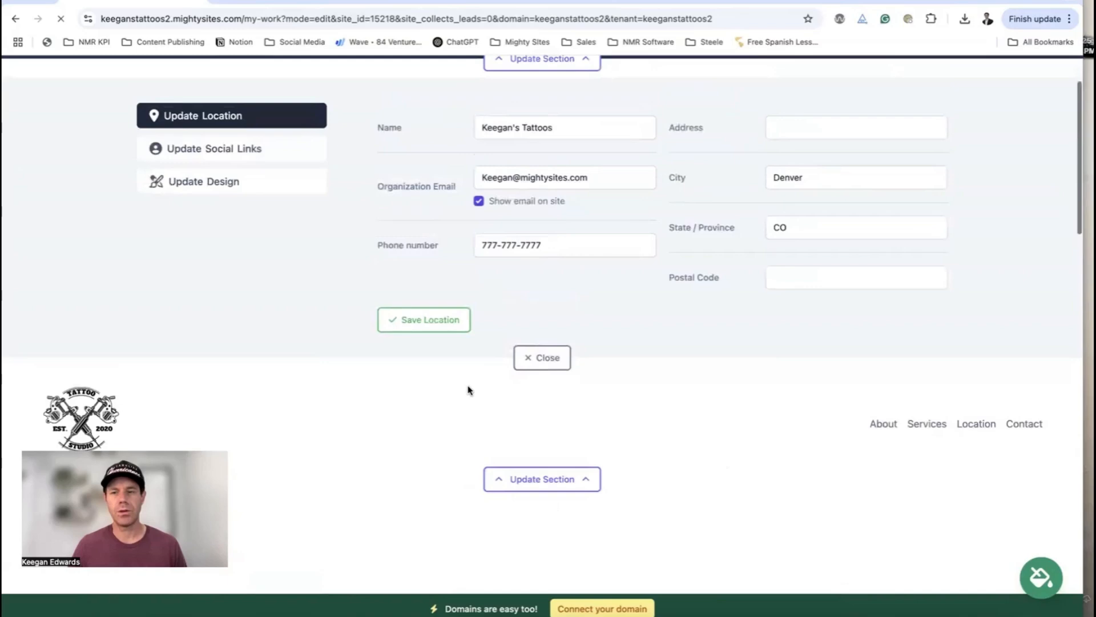
Close the open section settings and turn on editing mode for the My Work page
{"action": "left_click", "coordinate": [541, 393]}
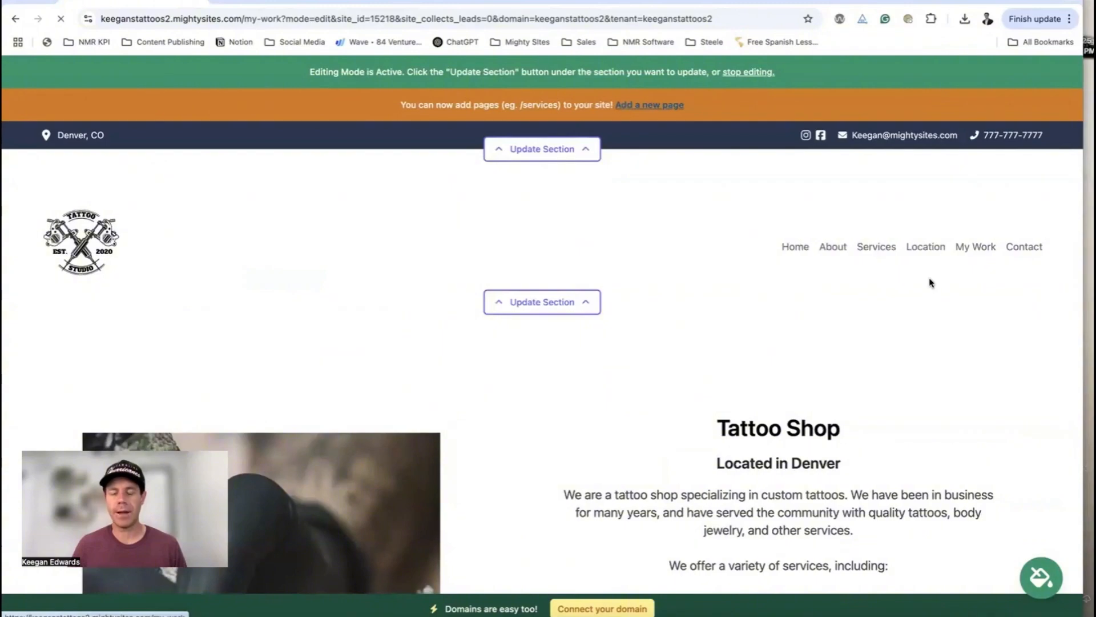
{"action": "scroll", "coordinate": [931, 283], "scroll_direction": "down", "scroll_amount": 3}
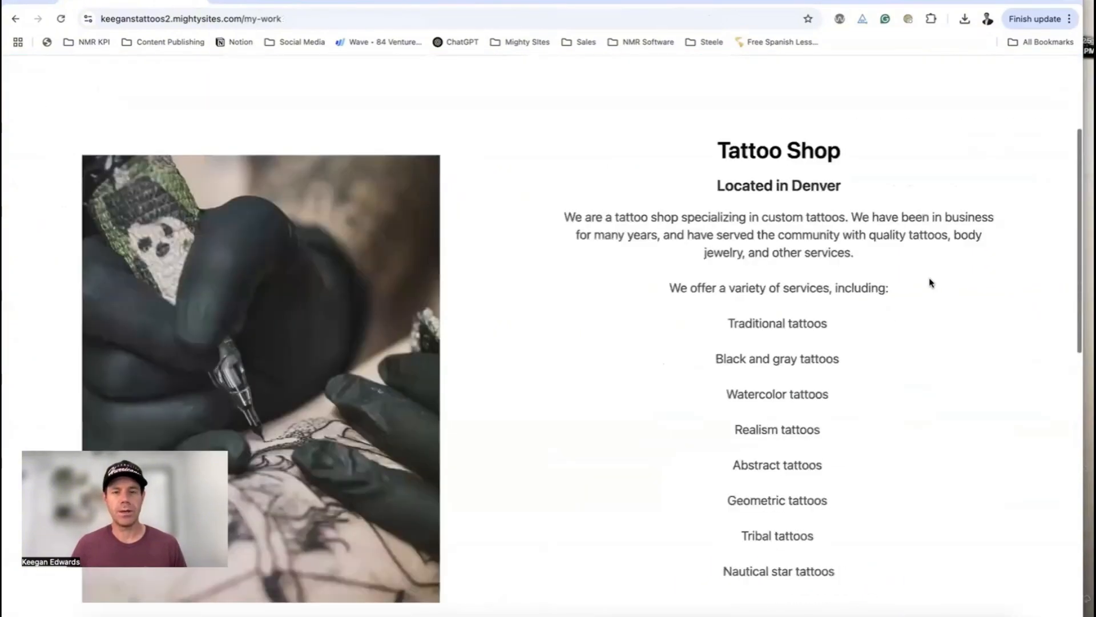
{"action": "scroll", "coordinate": [931, 284], "scroll_direction": "down", "scroll_amount": 10}
{"action": "scroll", "coordinate": [931, 284], "scroll_direction": "up", "scroll_amount": 12}
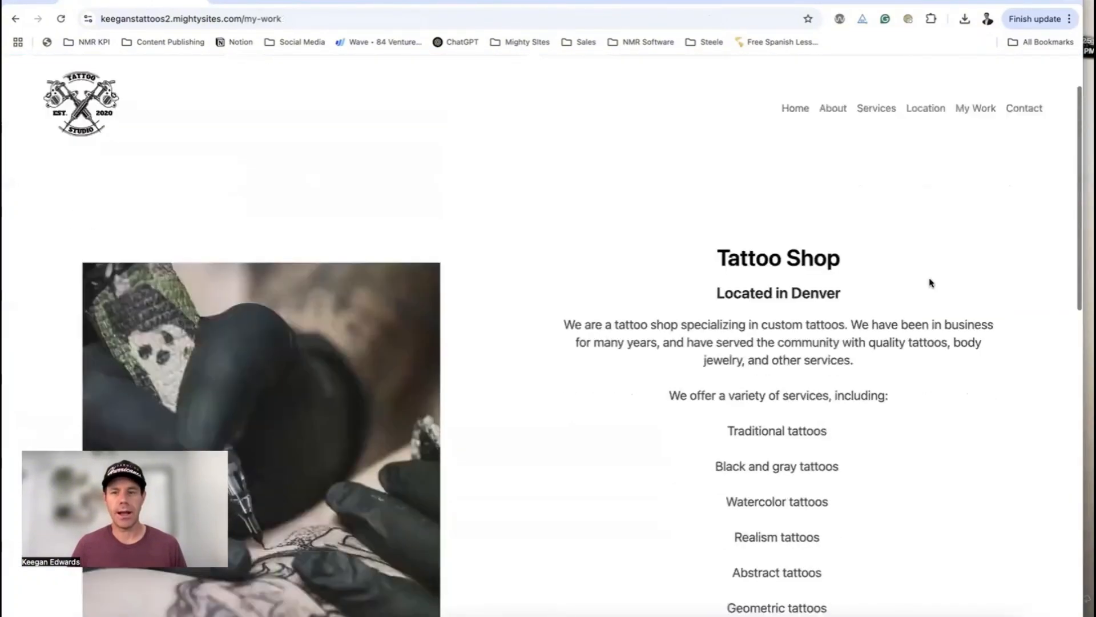
{"action": "scroll", "coordinate": [931, 283], "scroll_direction": "down", "scroll_amount": 4}
{"action": "scroll", "coordinate": [930, 282], "scroll_direction": "up", "scroll_amount": 6}
{"action": "scroll", "coordinate": [923, 259], "scroll_direction": "down", "scroll_amount": 5}
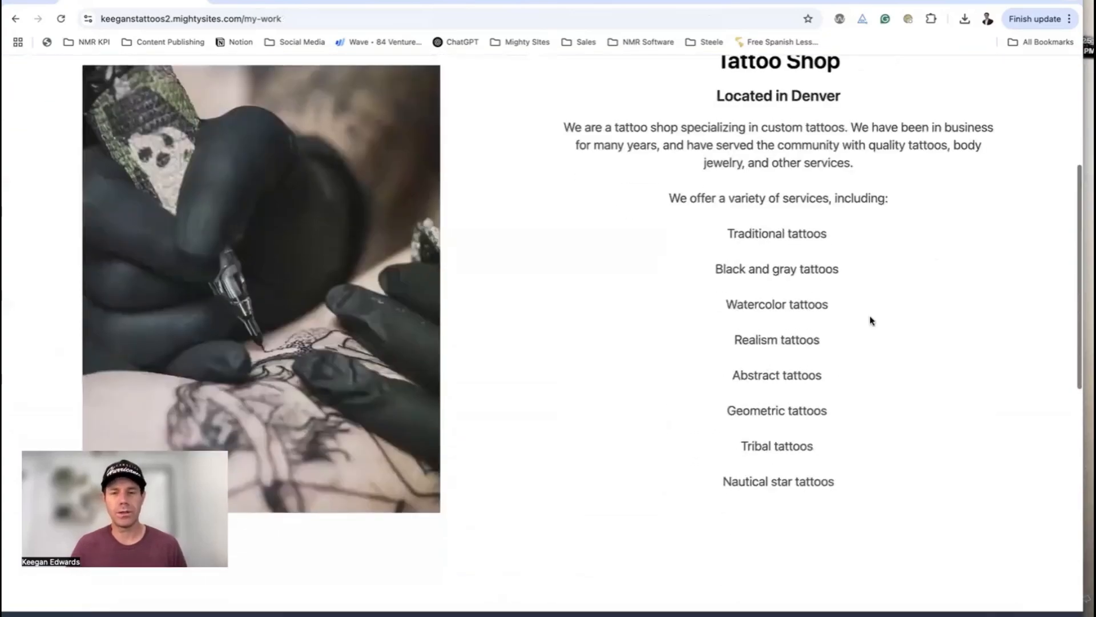
{"action": "scroll", "coordinate": [870, 320], "scroll_direction": "down", "scroll_amount": 5}
{"action": "scroll", "coordinate": [873, 318], "scroll_direction": "up", "scroll_amount": 10}
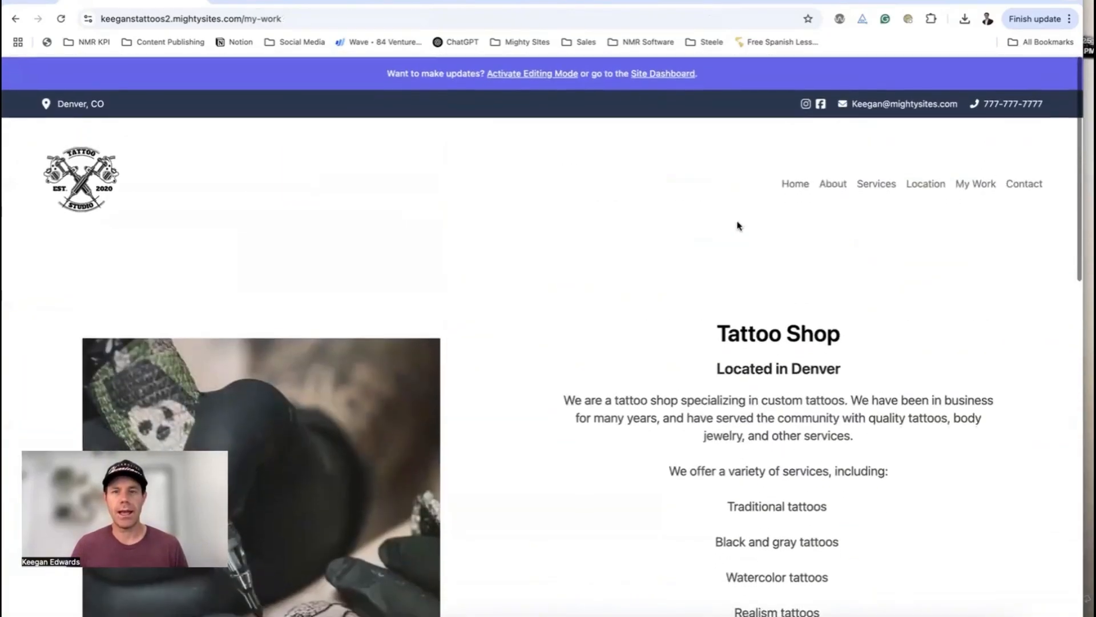
{"action": "left_click", "coordinate": [555, 75]}
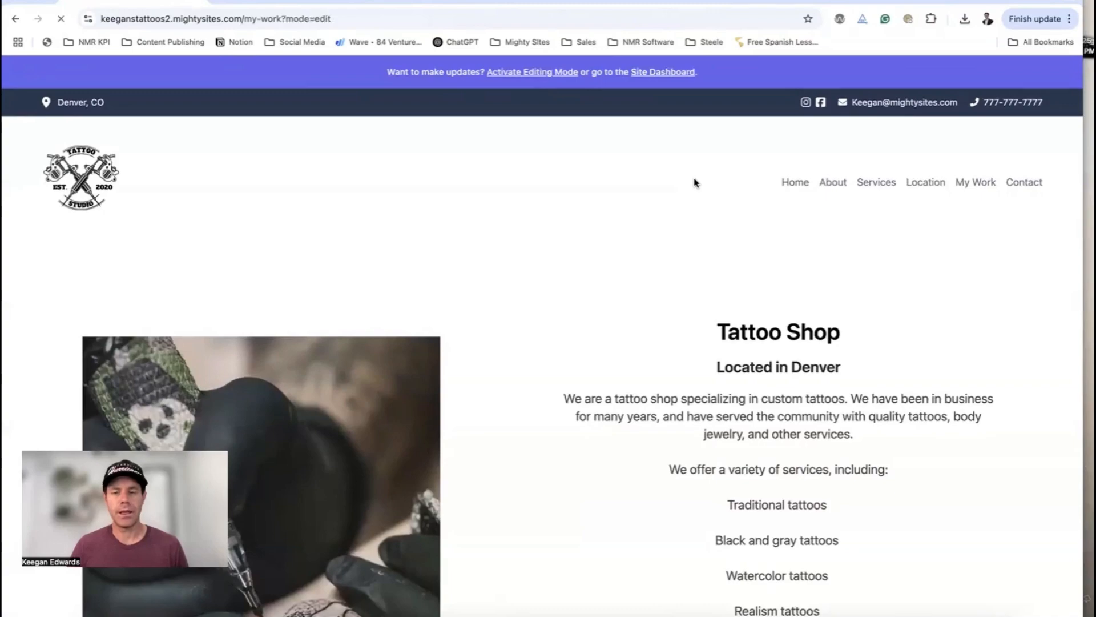
Open the Elfsight section's Widget Code settings, then go to the Elfsight dashboard
{"action": "scroll", "coordinate": [694, 181], "scroll_direction": "down", "scroll_amount": 8}
{"action": "scroll", "coordinate": [627, 155], "scroll_direction": "up", "scroll_amount": 3}
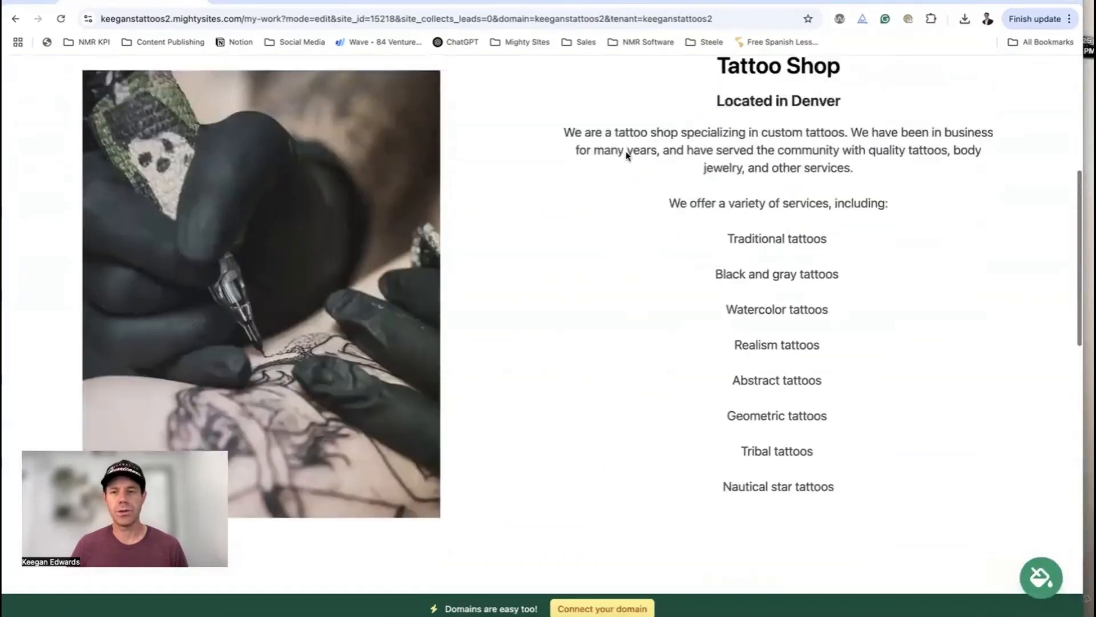
{"action": "scroll", "coordinate": [628, 157], "scroll_direction": "down", "scroll_amount": 6}
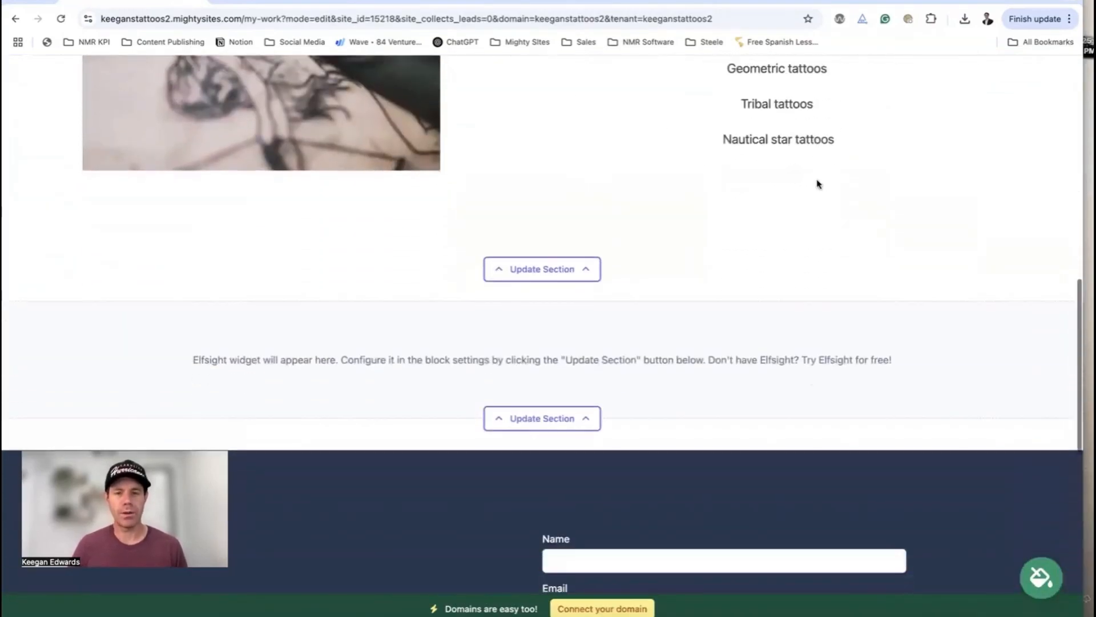
{"action": "scroll", "coordinate": [802, 181], "scroll_direction": "up", "scroll_amount": 5}
{"action": "scroll", "coordinate": [803, 181], "scroll_direction": "down", "scroll_amount": 5}
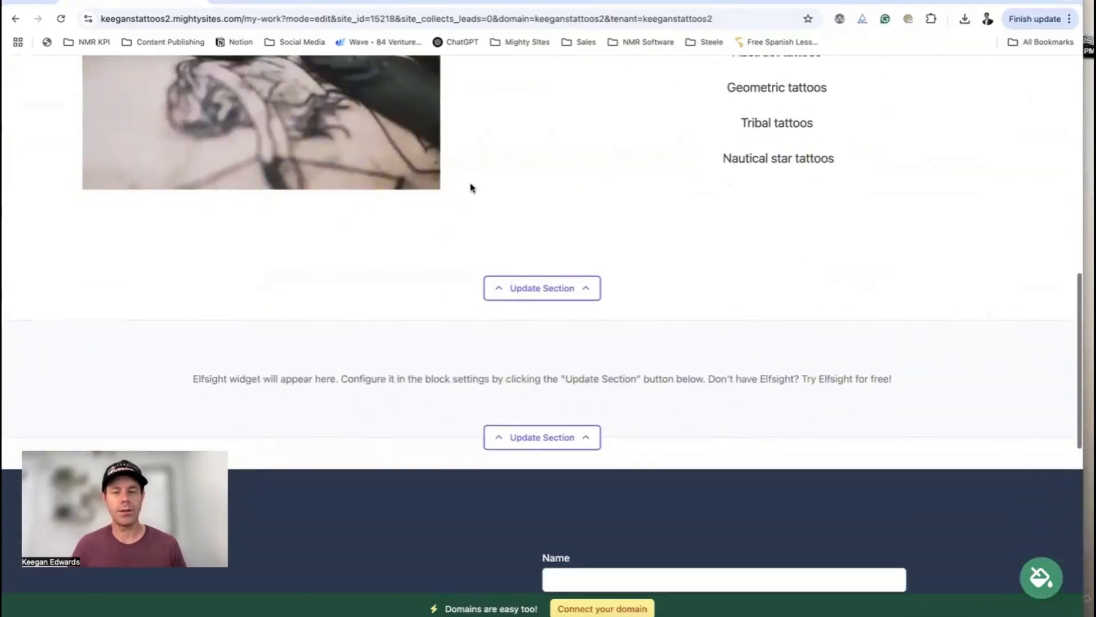
{"action": "left_click", "coordinate": [541, 288]}
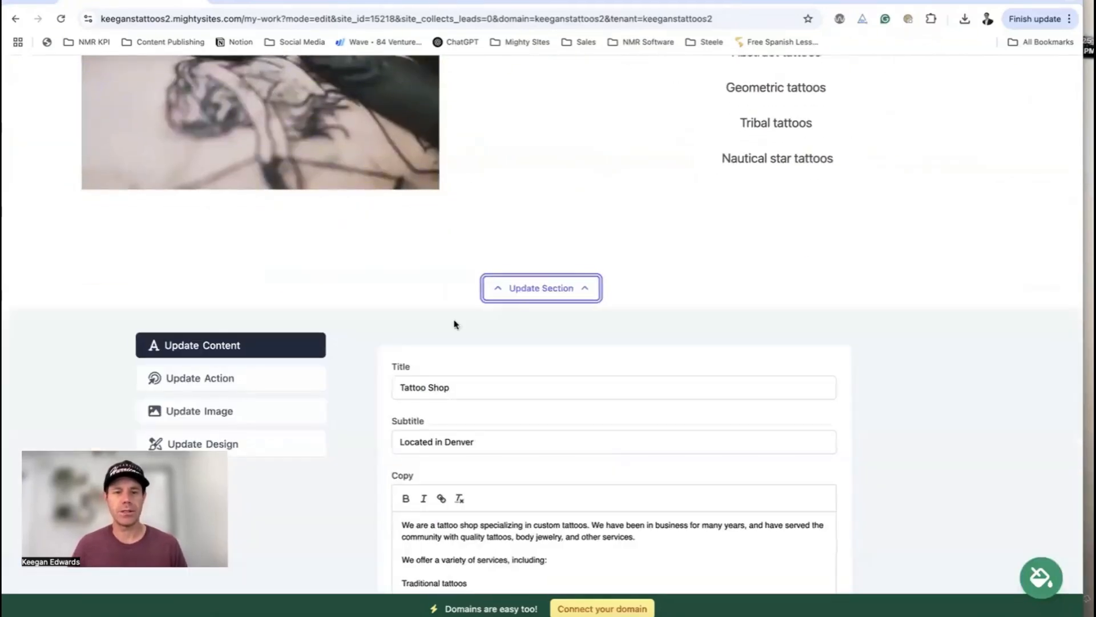
{"action": "left_click", "coordinate": [228, 410]}
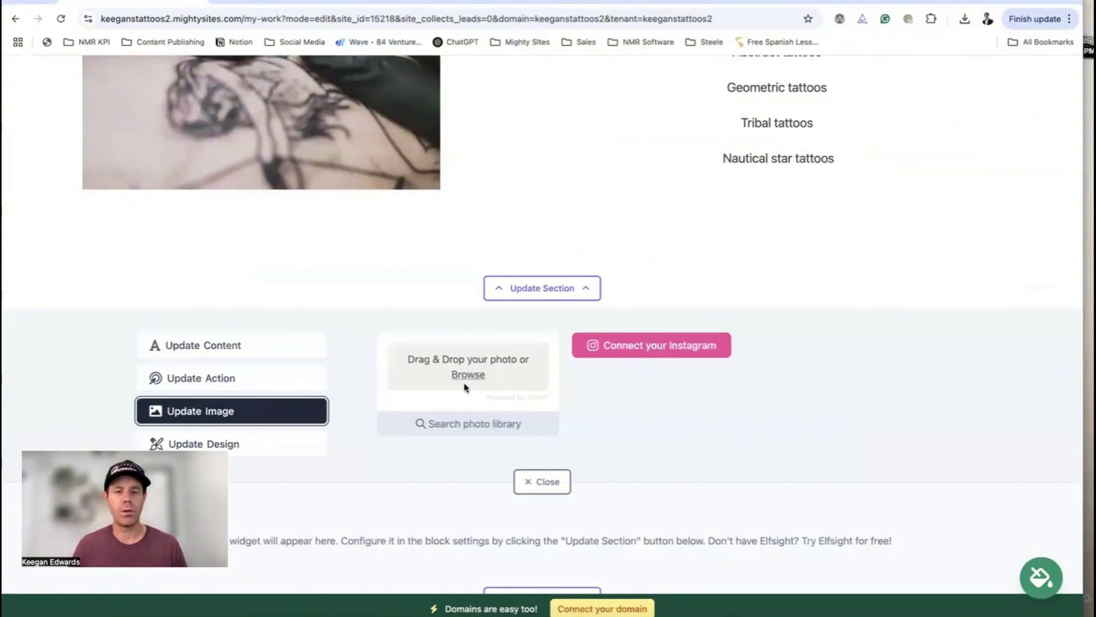
{"action": "scroll", "coordinate": [271, 443], "scroll_direction": "down", "scroll_amount": 3}
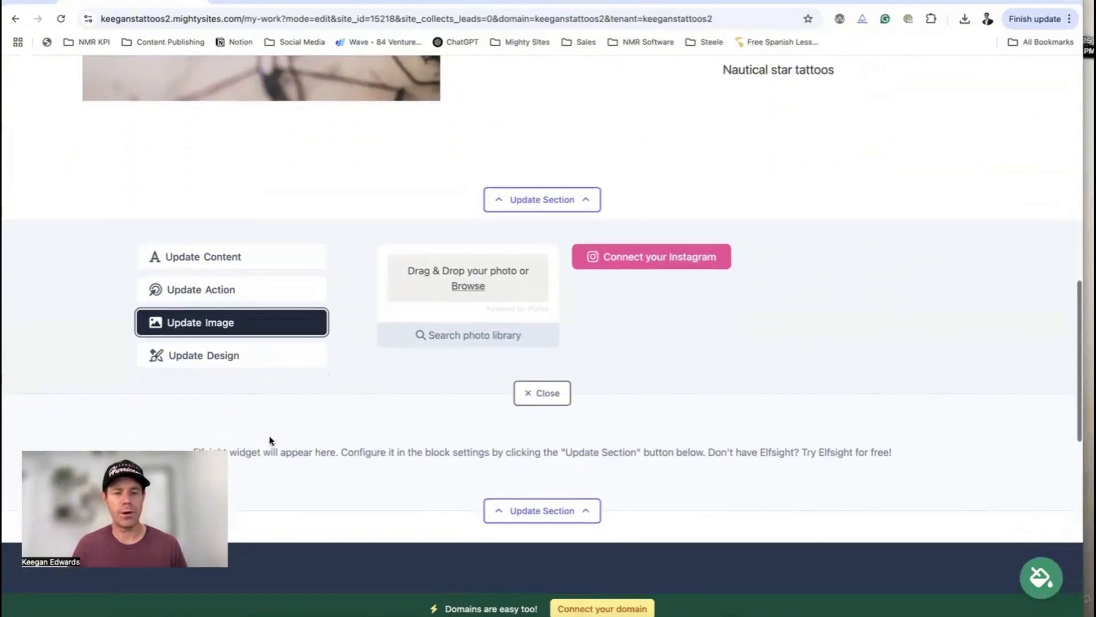
{"action": "left_click", "coordinate": [575, 414]}
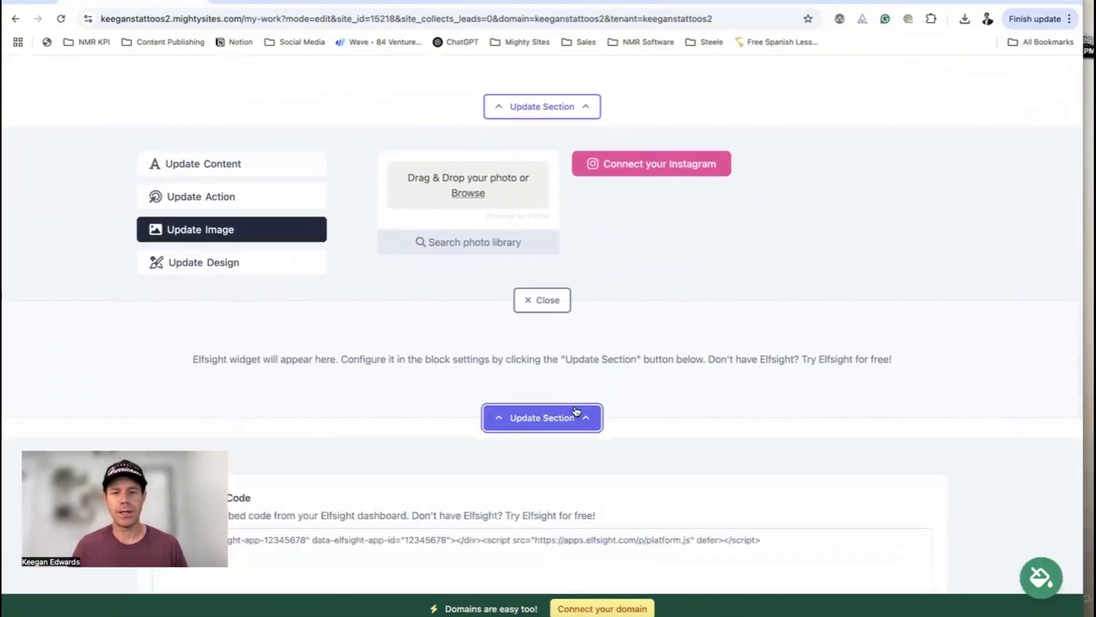
{"action": "scroll", "coordinate": [577, 404], "scroll_direction": "down", "scroll_amount": 3}
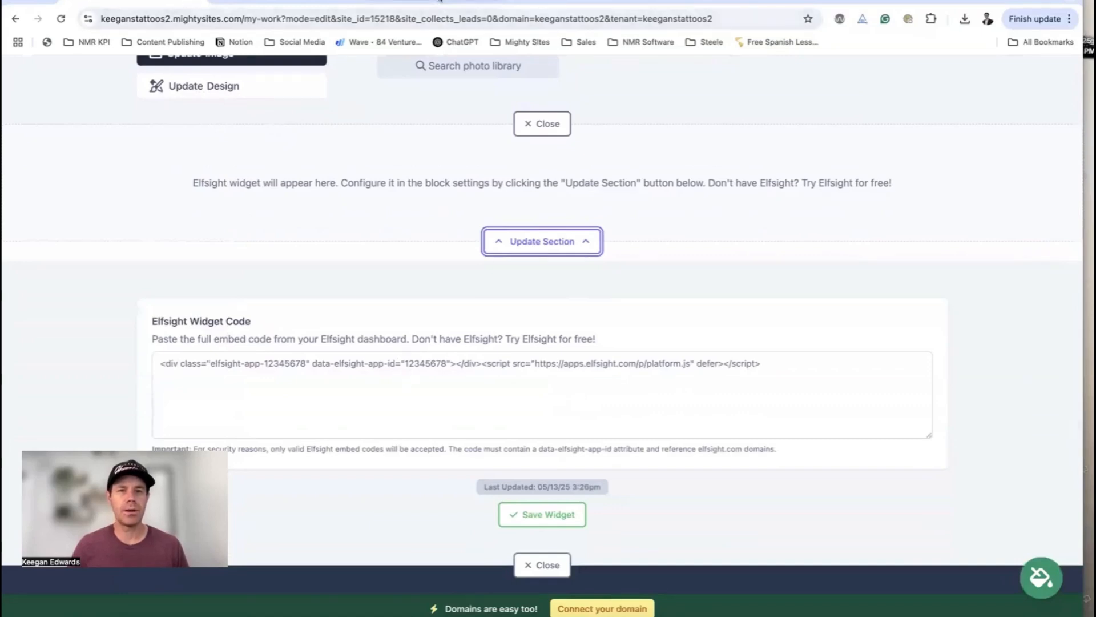
{"action": "left_click", "coordinate": [432, 11]}
{"action": "left_click", "coordinate": [798, 116]}
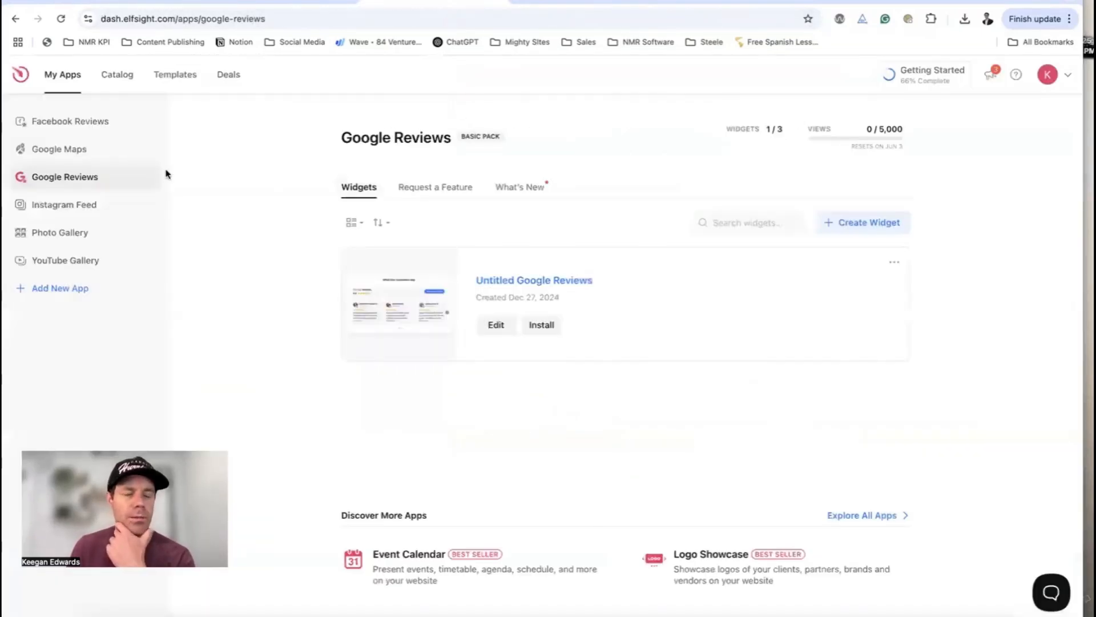
In the Instagram Feed app, create 'Untitled Instagram Feed 2' from the Profile Widget template
{"action": "left_click", "coordinate": [84, 215]}
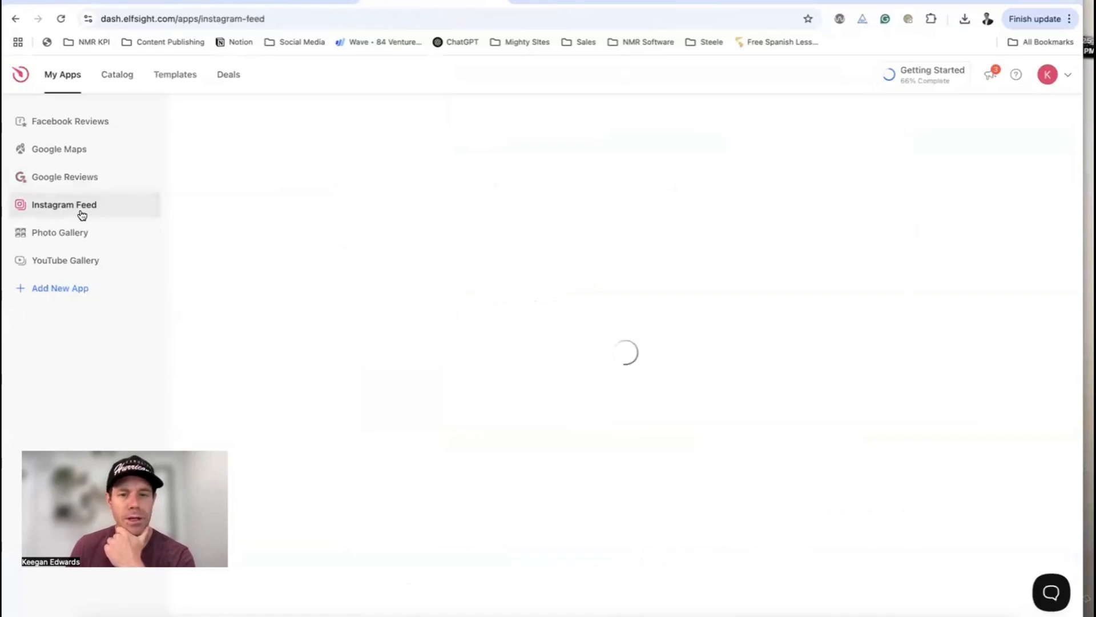
{"action": "left_click", "coordinate": [501, 329]}
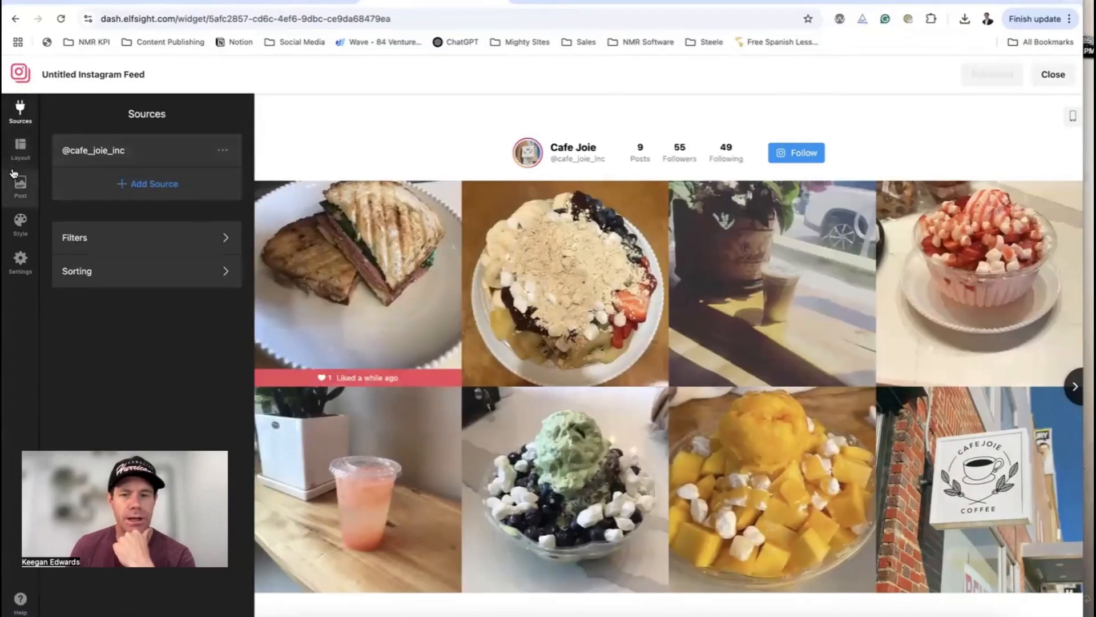
{"action": "left_click", "coordinate": [1053, 74]}
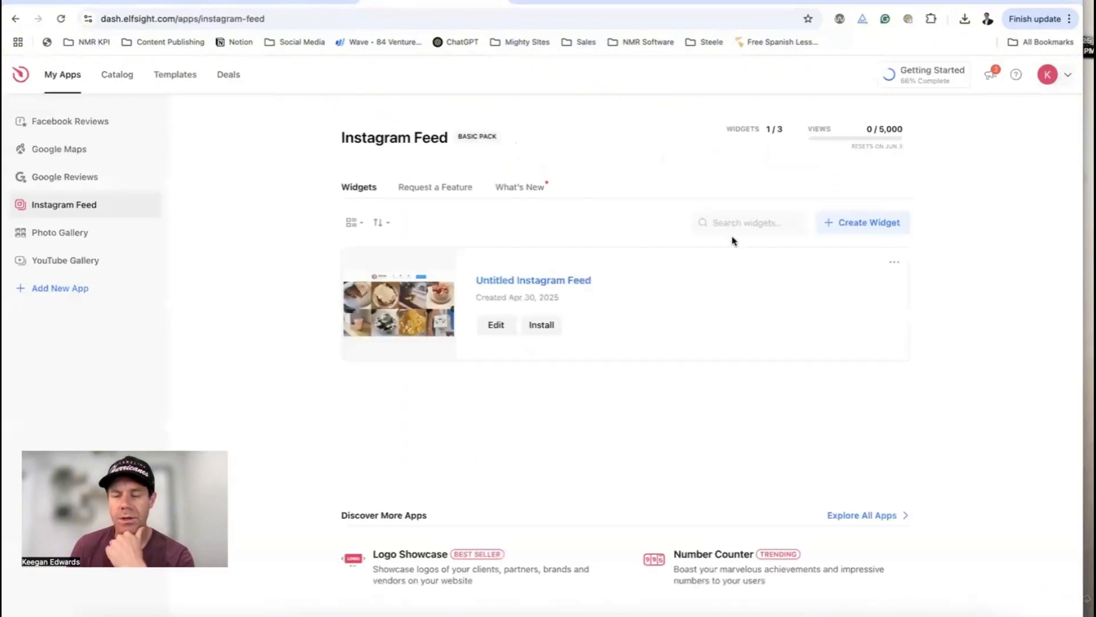
{"action": "left_click", "coordinate": [828, 226]}
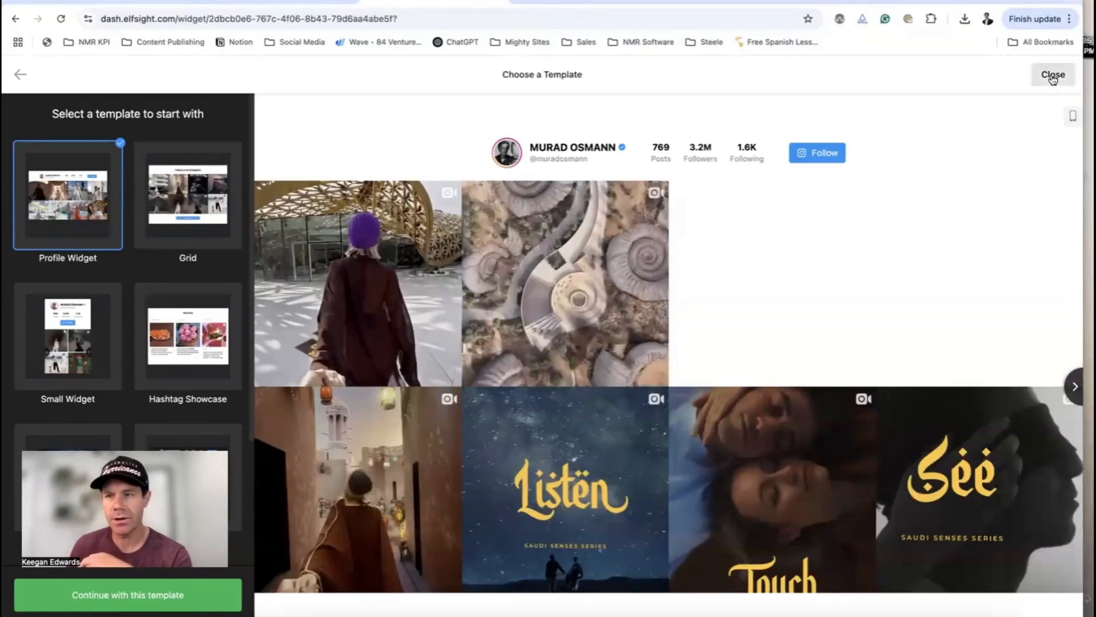
{"action": "left_click", "coordinate": [171, 592]}
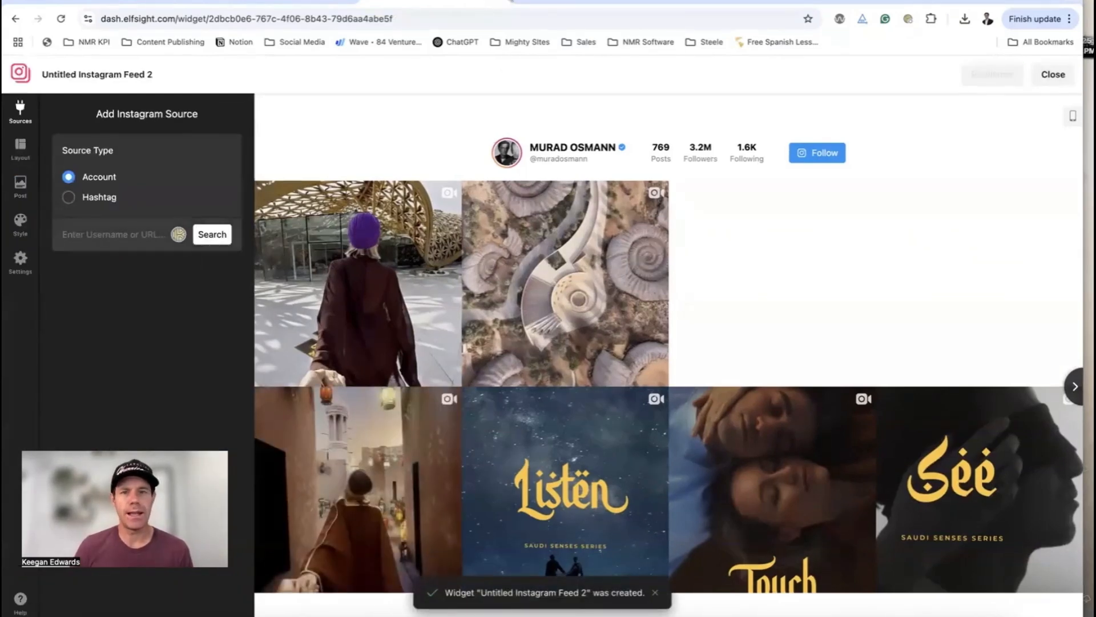
{"action": "key", "text": "ctrl+t"}
Search Instagram for 'tattoo artist near me', open an artist's profile, and copy its URL
{"action": "type", "text": "insta"}
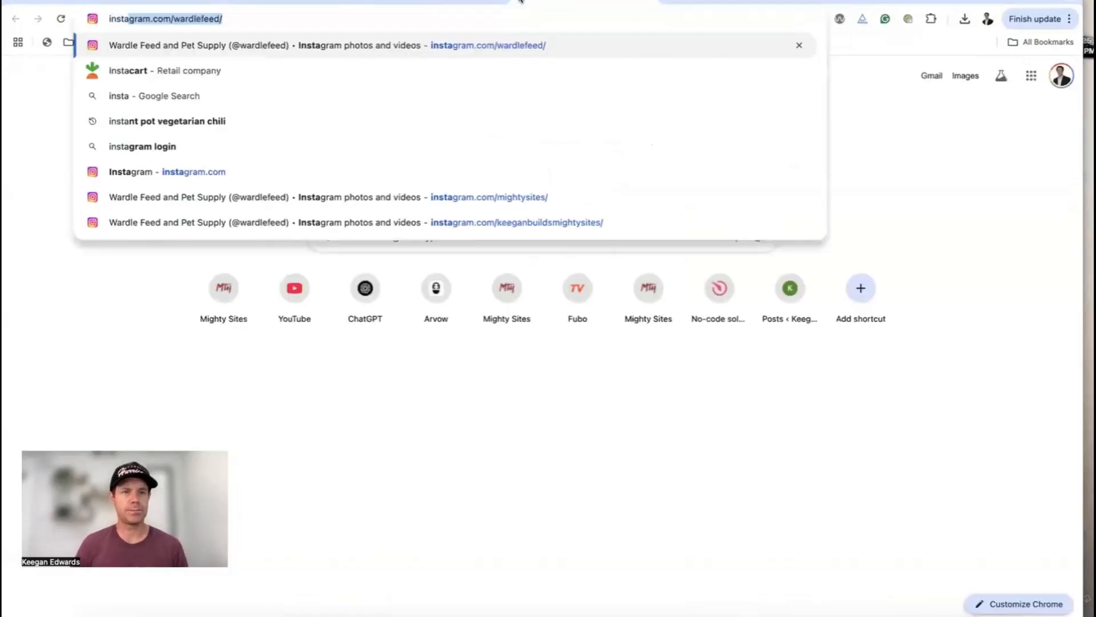
{"action": "key", "text": "Return"}
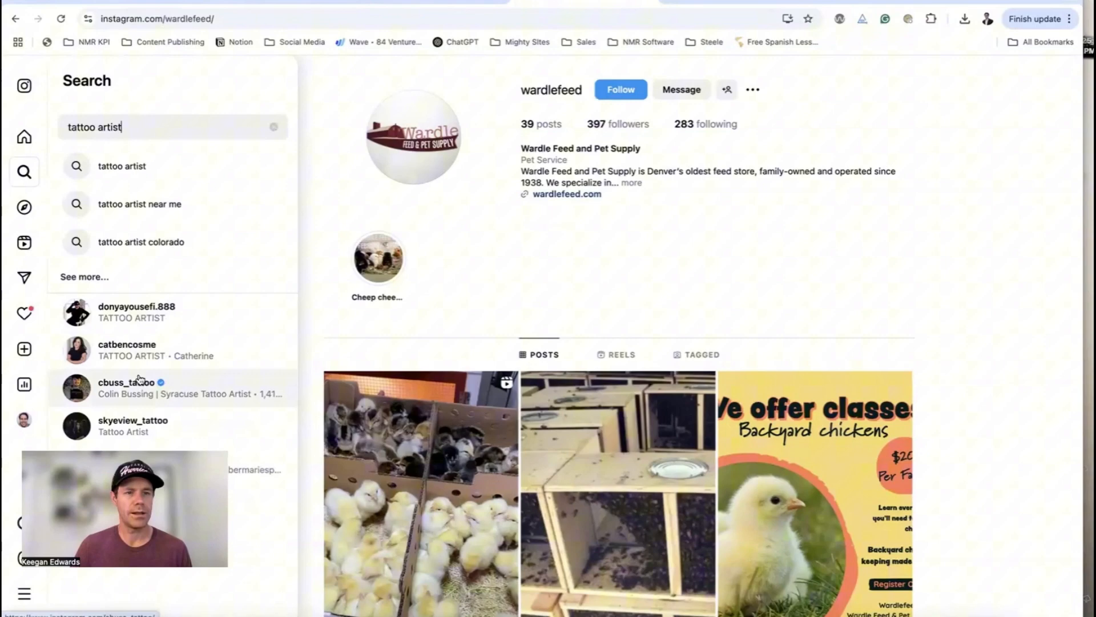
{"action": "left_click", "coordinate": [135, 203]}
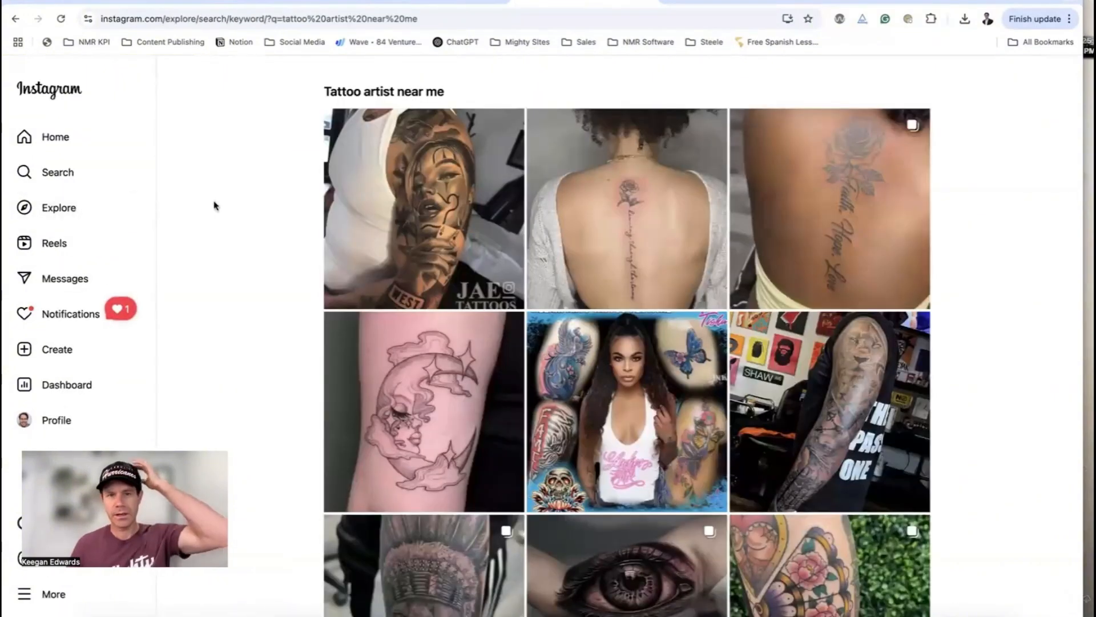
{"action": "left_click", "coordinate": [463, 168]}
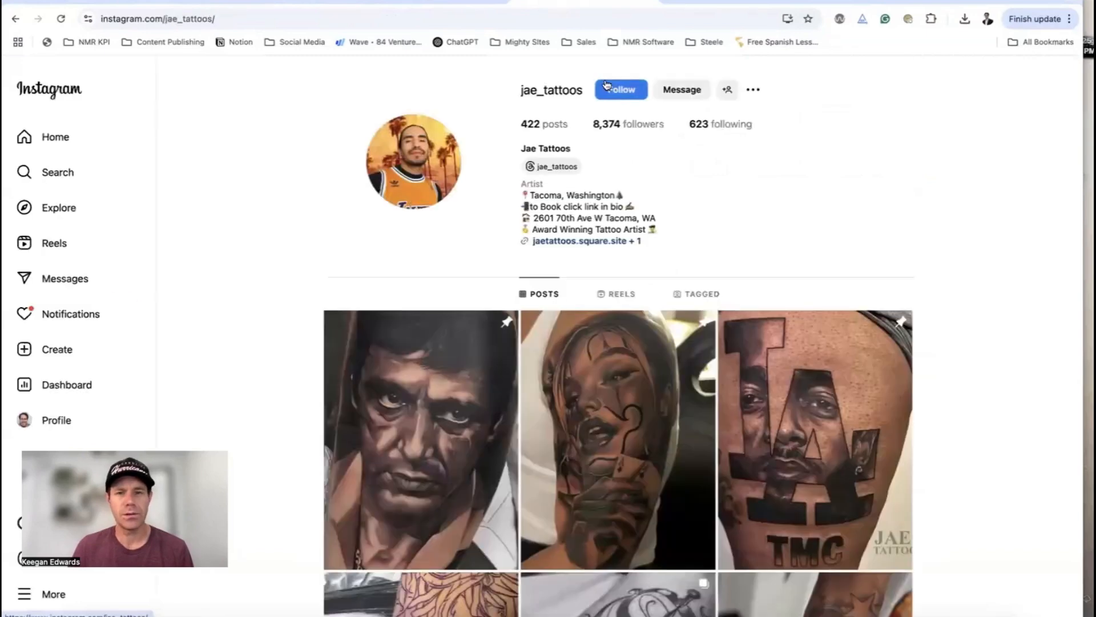
{"action": "left_click", "coordinate": [429, 18]}
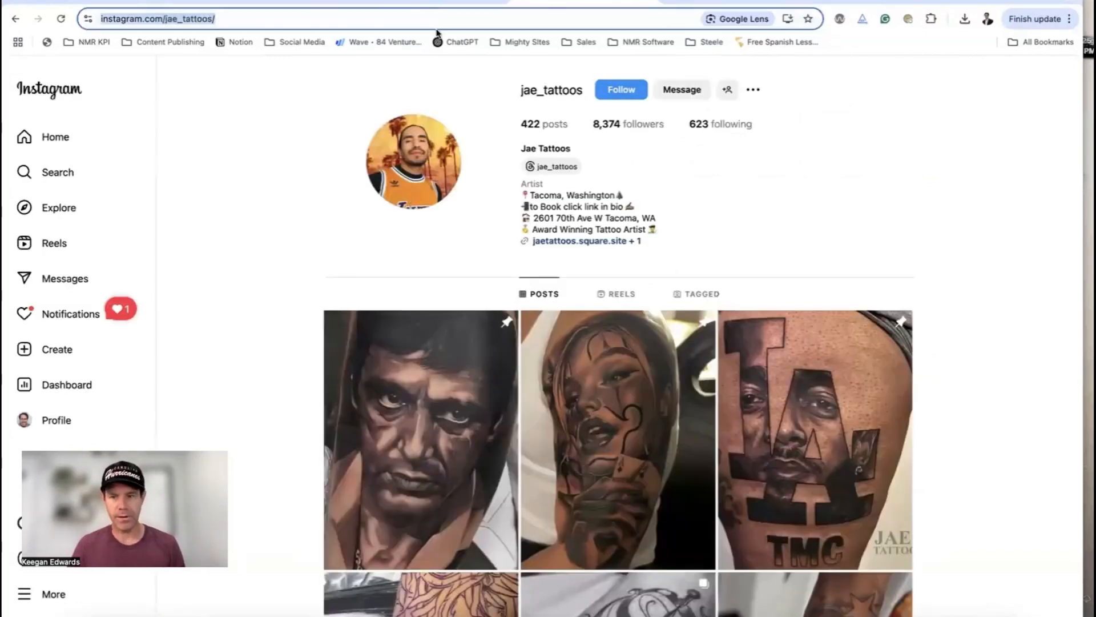
{"action": "left_click", "coordinate": [419, 1]}
Paste the artist's profile URL as the feed source, publish the widget, and copy its embed code
{"action": "left_click", "coordinate": [133, 235]}
{"action": "key", "text": "super+v"}
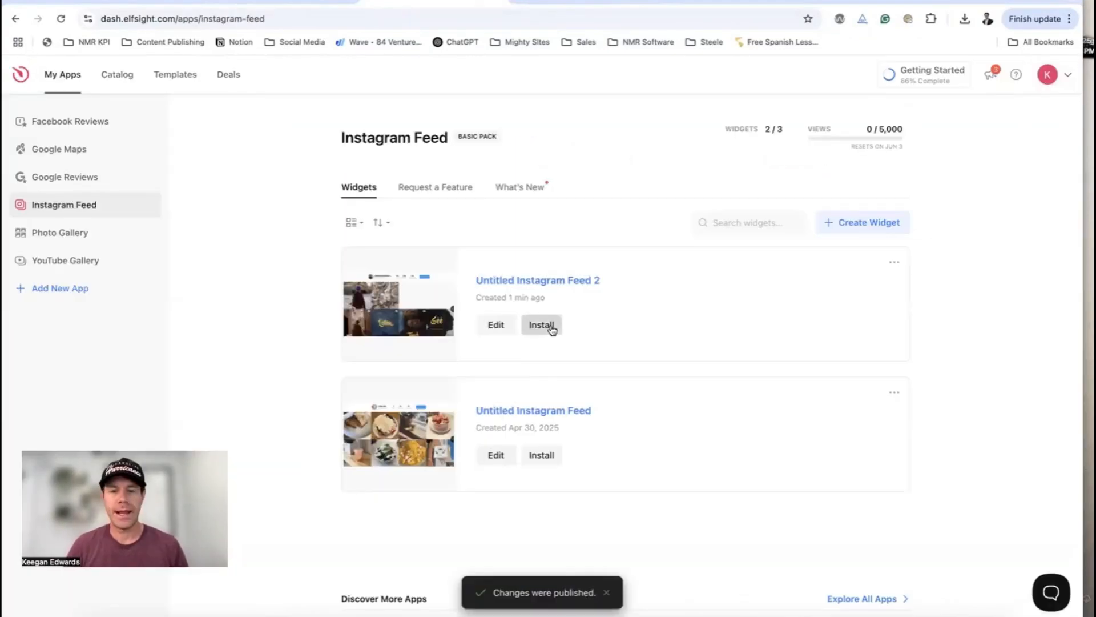
{"action": "left_click", "coordinate": [542, 323]}
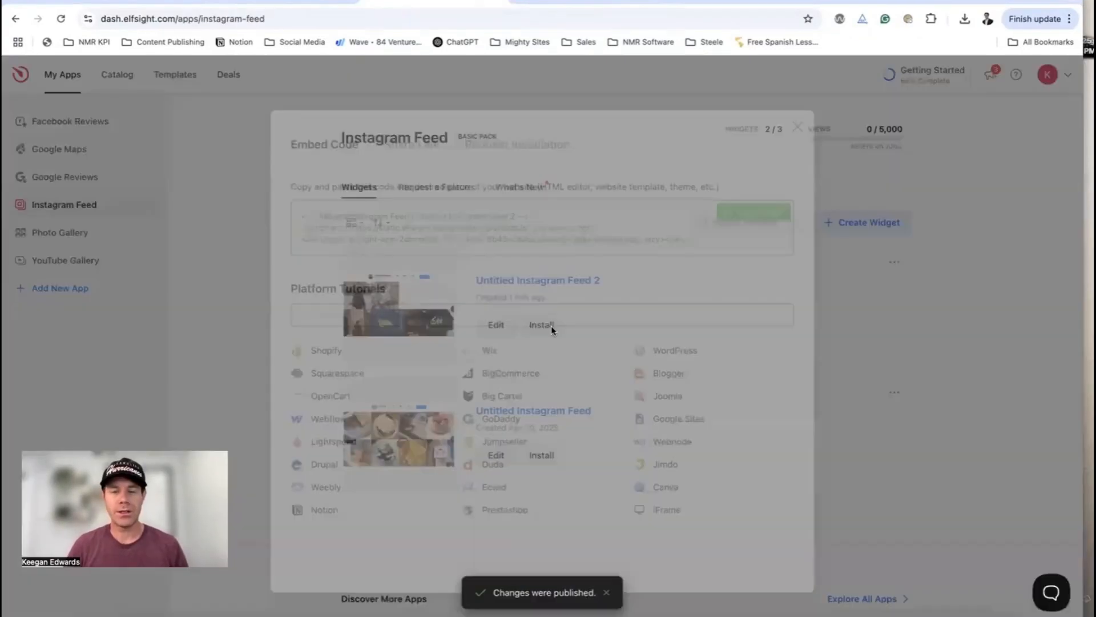
{"action": "left_click", "coordinate": [773, 209]}
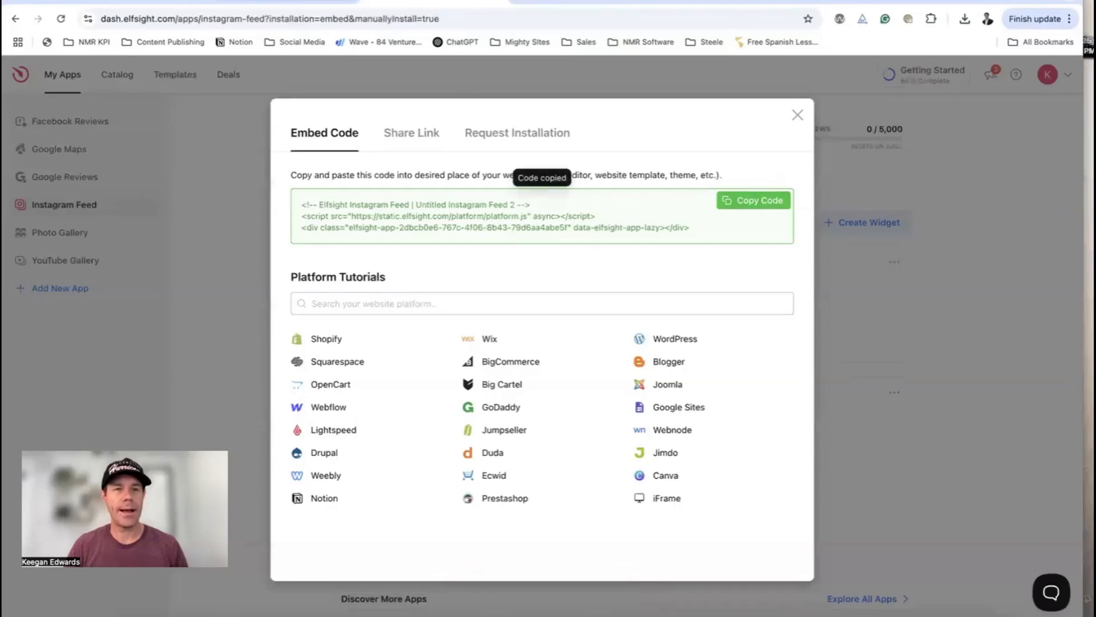
{"action": "left_click", "coordinate": [151, 4]}
Paste the Instagram feed embed code into the Elfsight Widget Code box and save it
{"action": "left_click", "coordinate": [469, 385]}
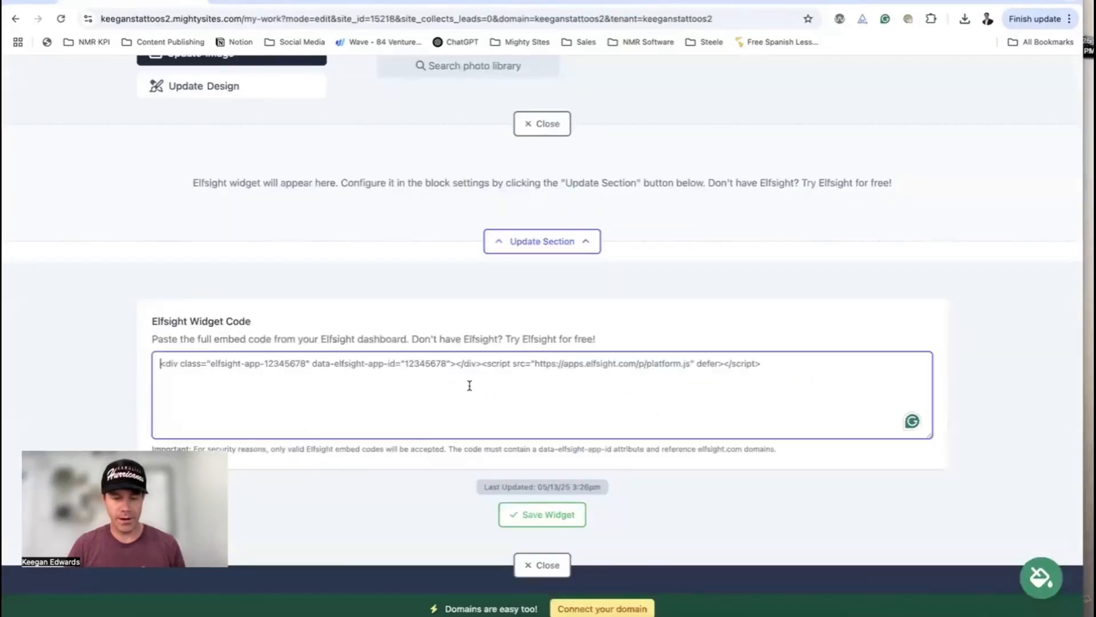
{"action": "key", "text": "ctrl+v"}
{"action": "left_click", "coordinate": [573, 514]}
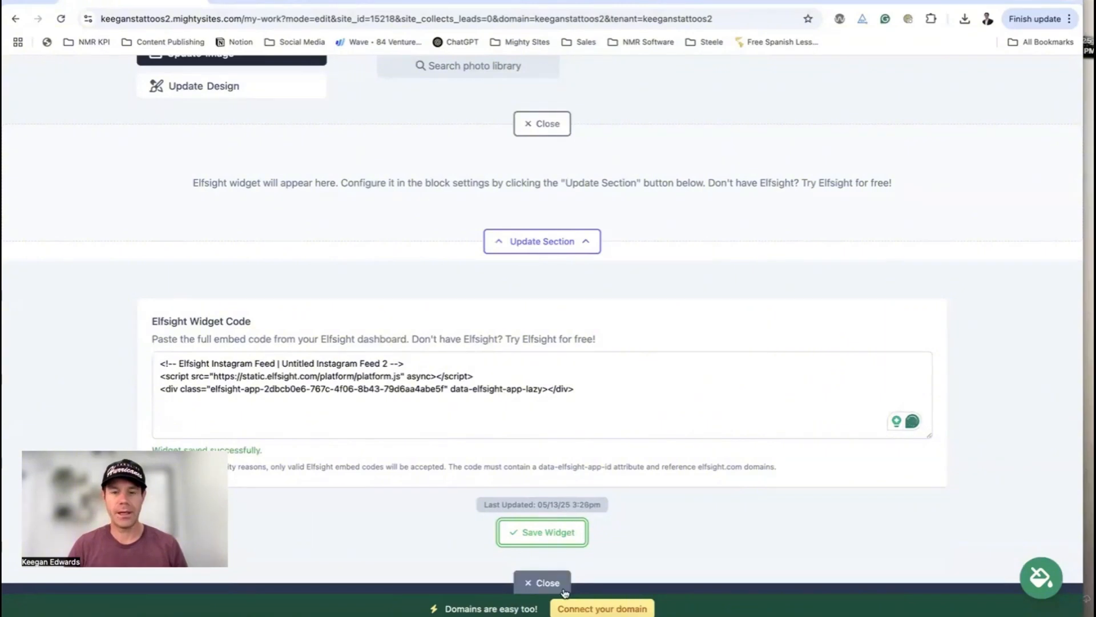
{"action": "left_click", "coordinate": [542, 583]}
{"action": "scroll", "coordinate": [597, 499], "scroll_direction": "down", "scroll_amount": 20}
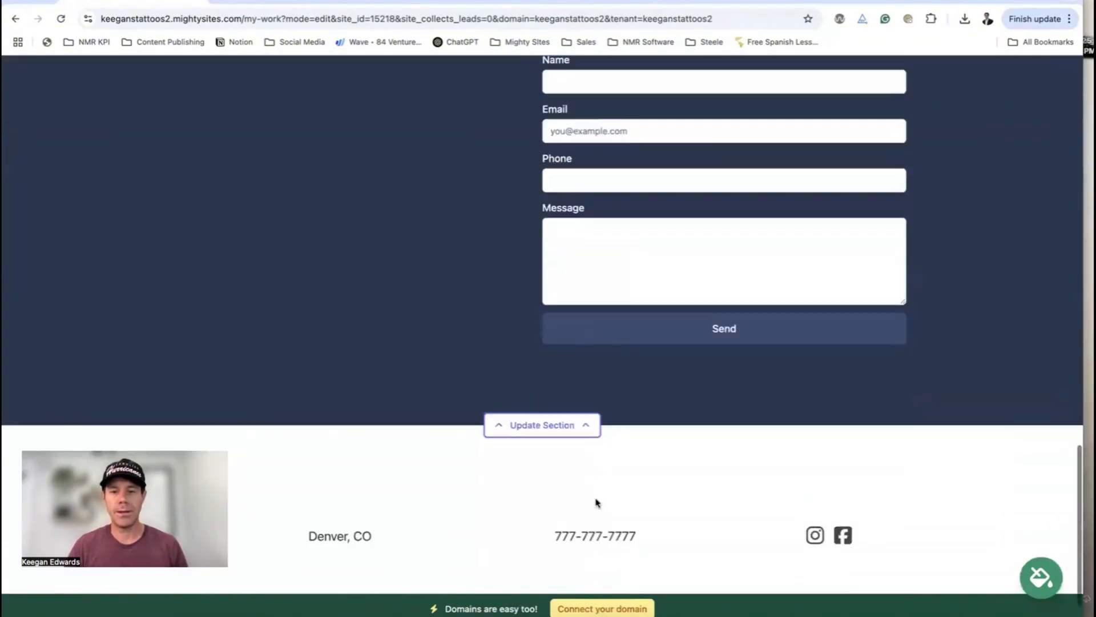
Title the contact section 'Get in Touch' with subtitle 'I would love to talk about your vision'
{"action": "left_click", "coordinate": [565, 394]}
{"action": "left_click", "coordinate": [456, 297]}
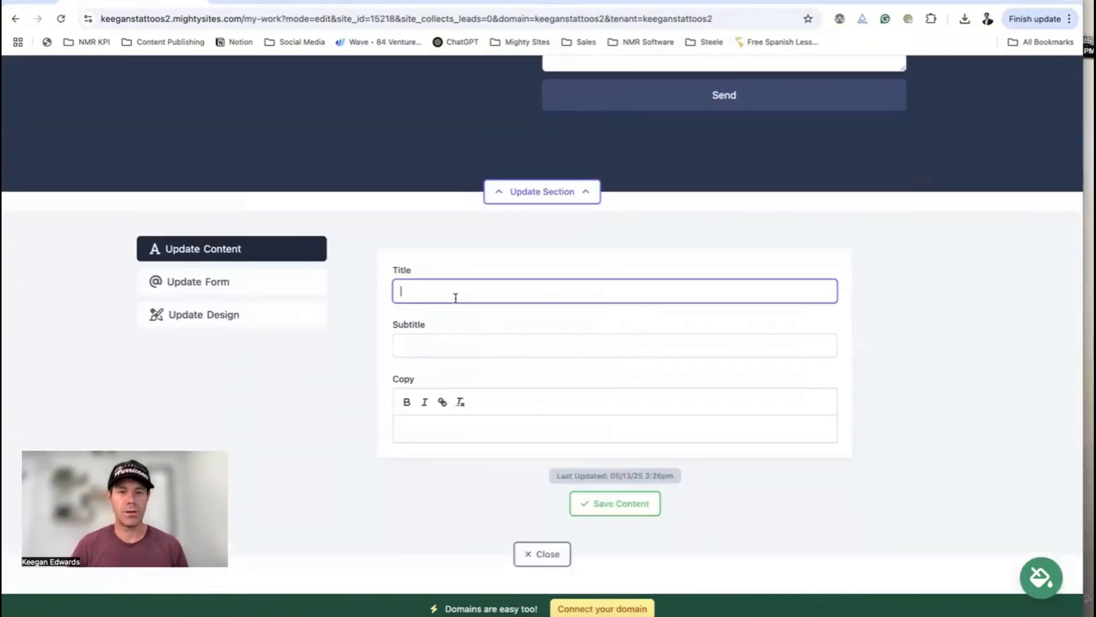
{"action": "type", "text": "Get in Touch"}
{"action": "key", "text": "Tab"}
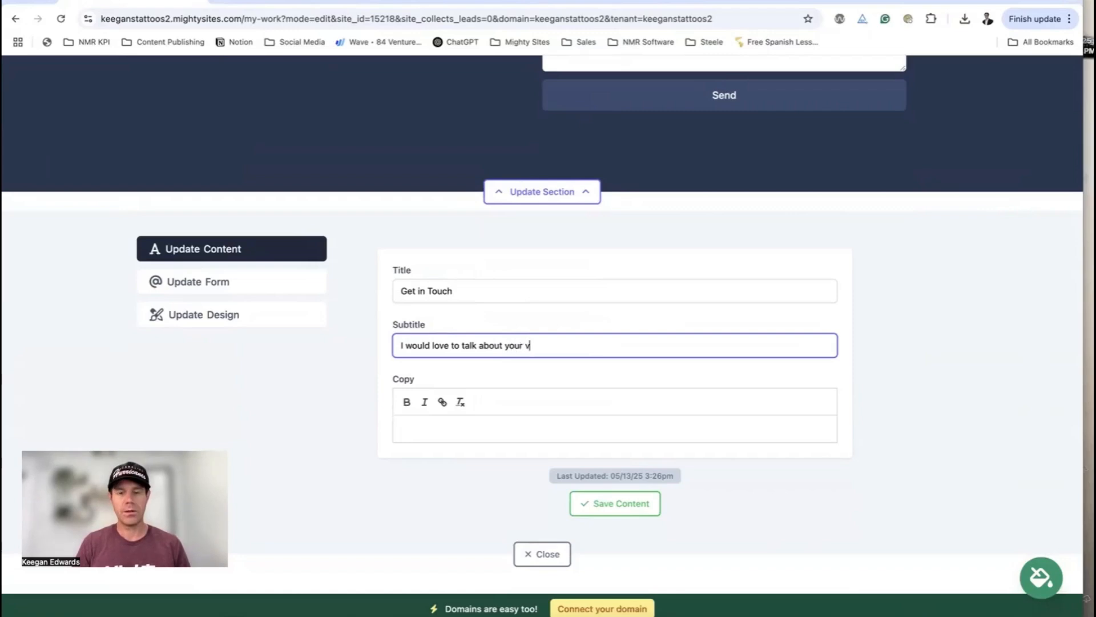
{"action": "left_click", "coordinate": [615, 503]}
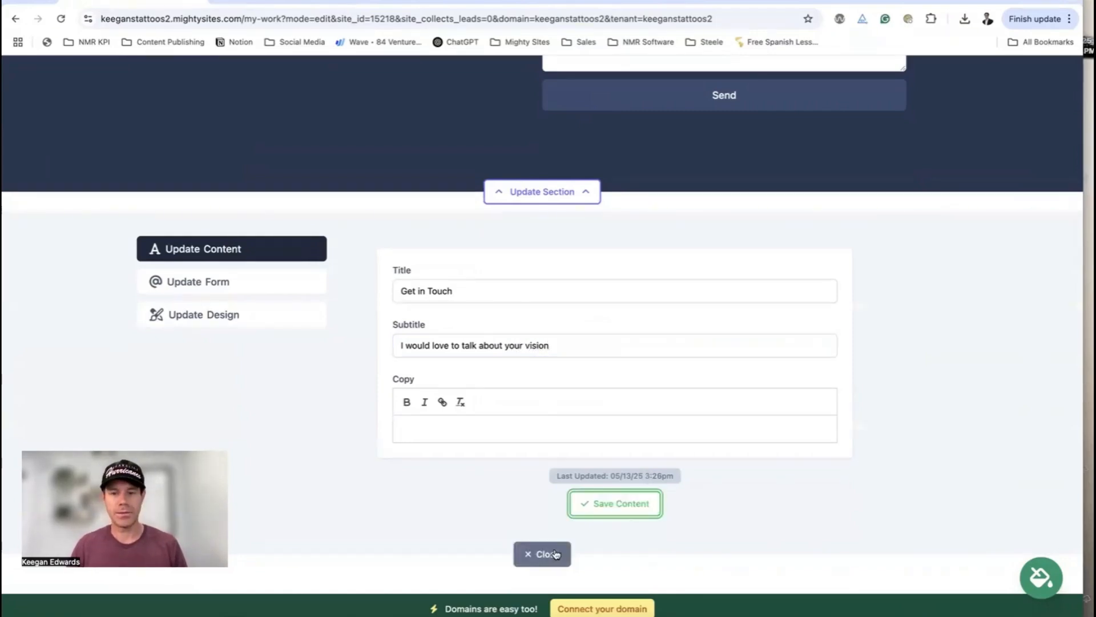
{"action": "left_click", "coordinate": [550, 555]}
{"action": "scroll", "coordinate": [624, 489], "scroll_direction": "up", "scroll_amount": 20}
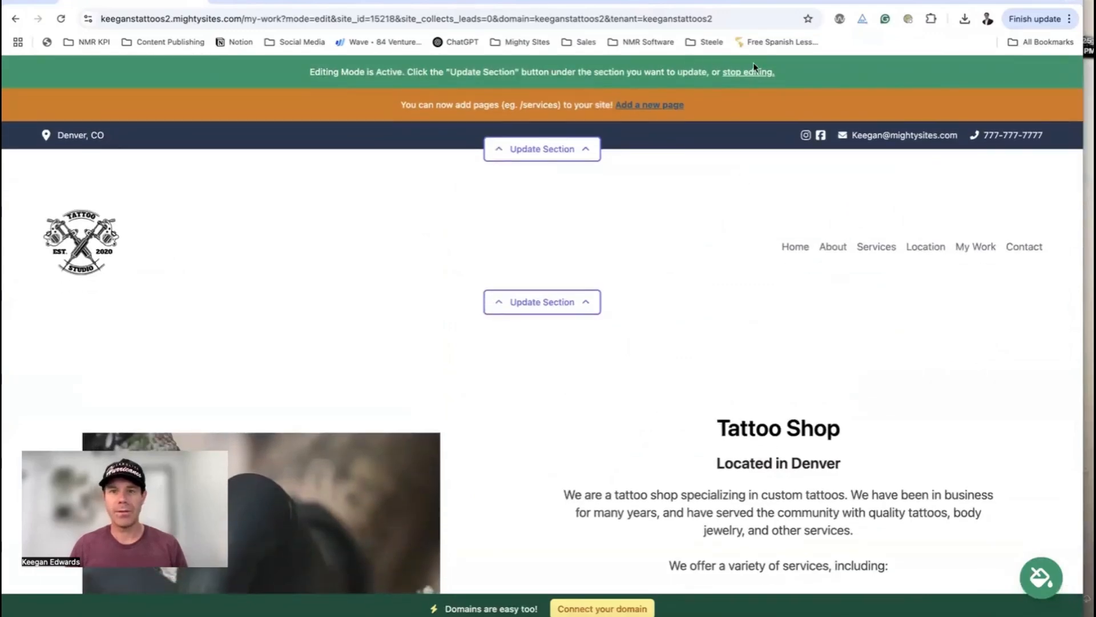
{"action": "left_click", "coordinate": [754, 74]}
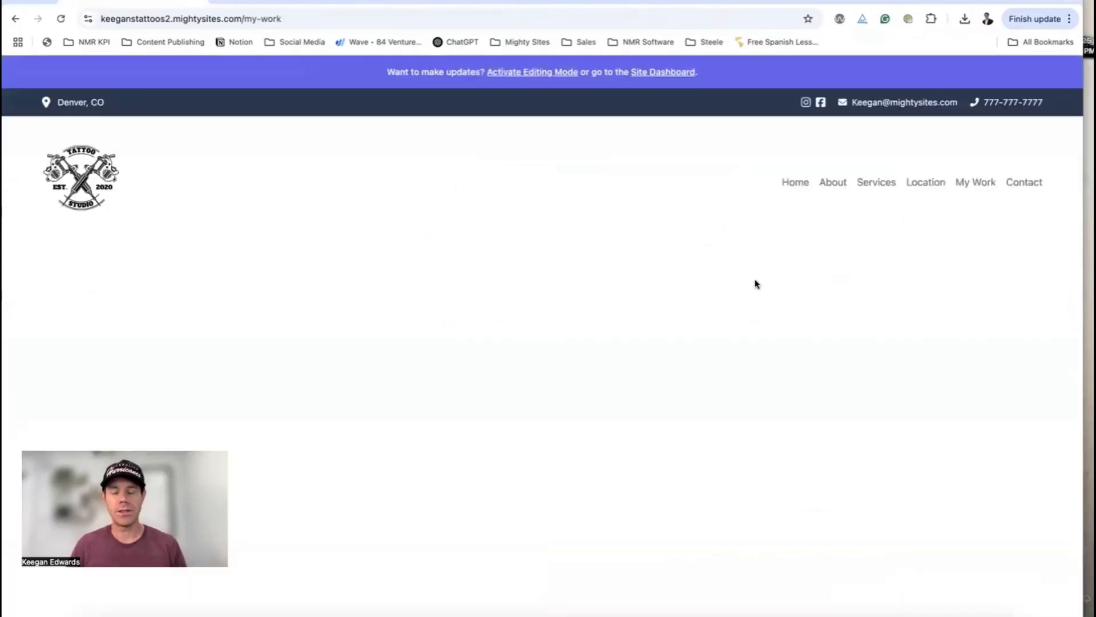
{"action": "scroll", "coordinate": [755, 291], "scroll_direction": "down", "scroll_amount": 10}
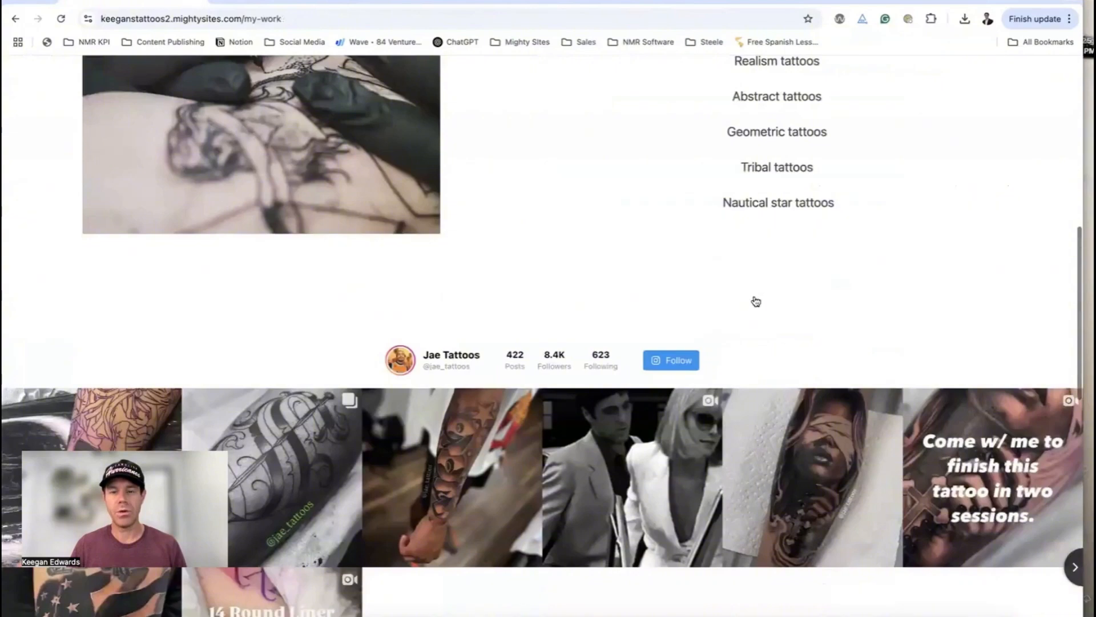
{"action": "scroll", "coordinate": [756, 301], "scroll_direction": "down", "scroll_amount": 8}
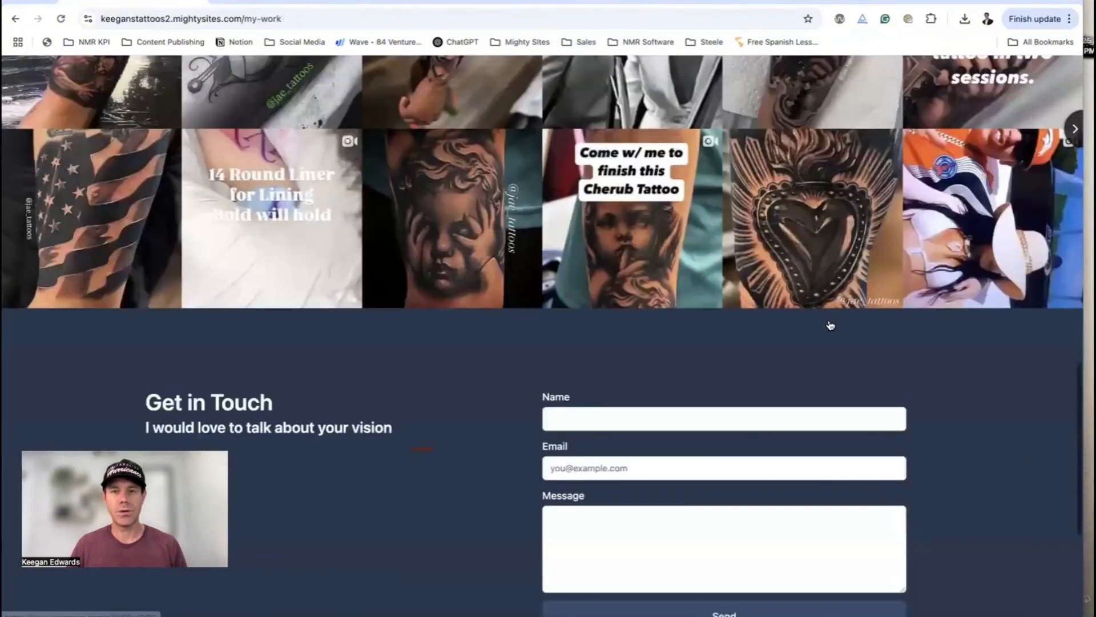
{"action": "scroll", "coordinate": [830, 323], "scroll_direction": "up", "scroll_amount": 17}
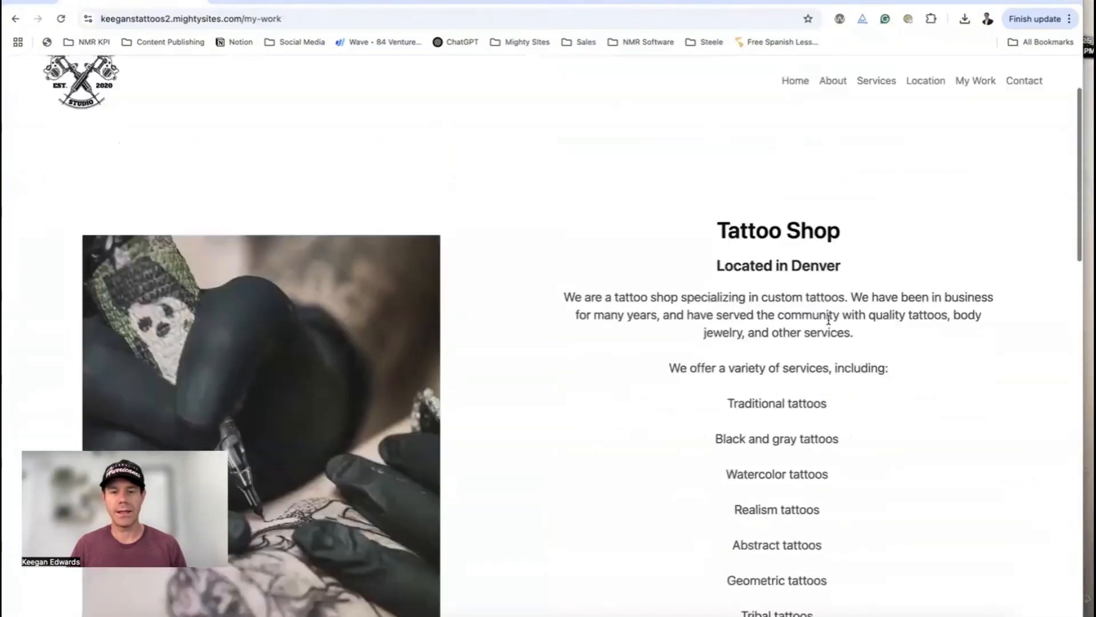
{"action": "scroll", "coordinate": [828, 319], "scroll_direction": "down", "scroll_amount": 5}
{"action": "scroll", "coordinate": [796, 338], "scroll_direction": "up", "scroll_amount": 8}
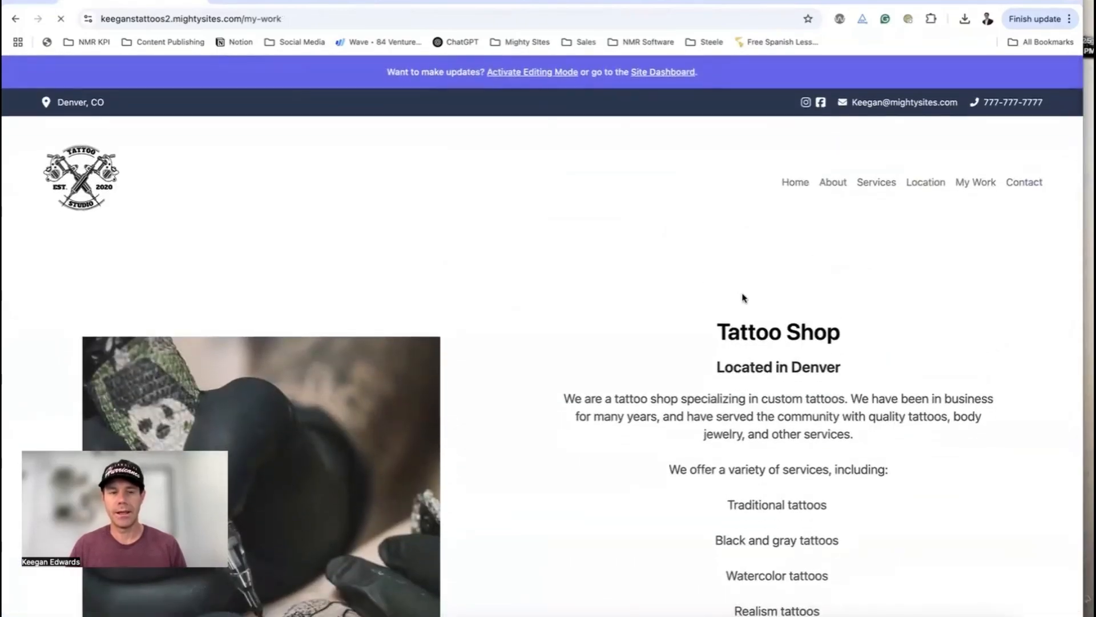
Change the Tattoo Shop title to 'About Me' and its subtitle to 'Tattoo Artist in Denver'
{"action": "scroll", "coordinate": [742, 294], "scroll_direction": "down", "scroll_amount": 8}
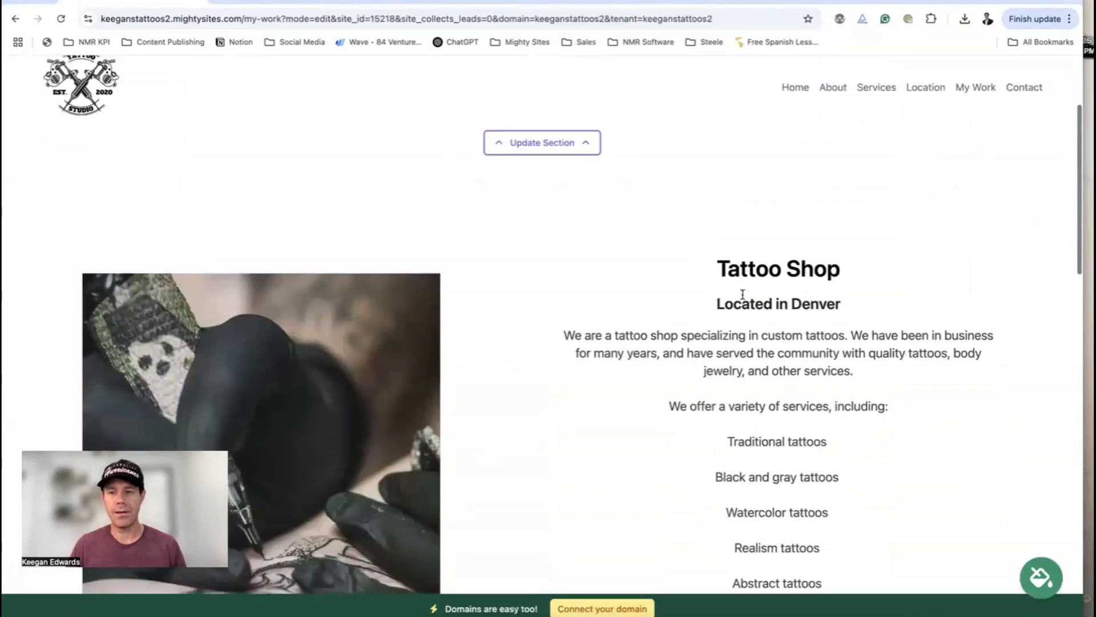
{"action": "left_click", "coordinate": [568, 415]}
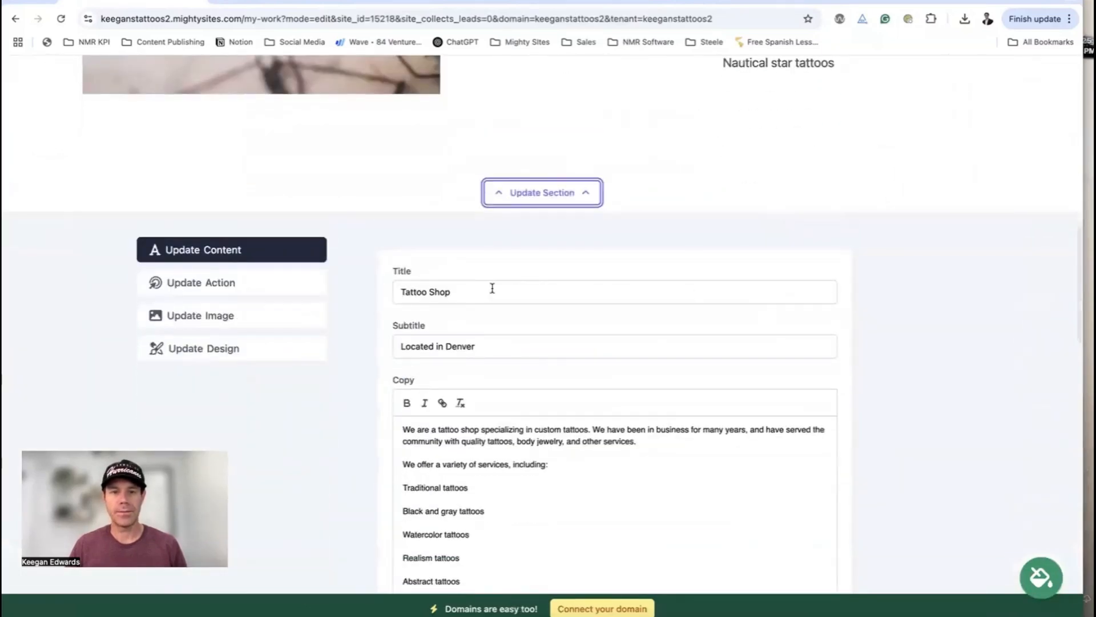
{"action": "triple_click", "coordinate": [490, 289]}
{"action": "type", "text": "About Me"}
{"action": "left_click_drag", "start_coordinate": [445, 347], "coordinate": [400, 347]}
{"action": "type", "text": "Tattoo Artist"}
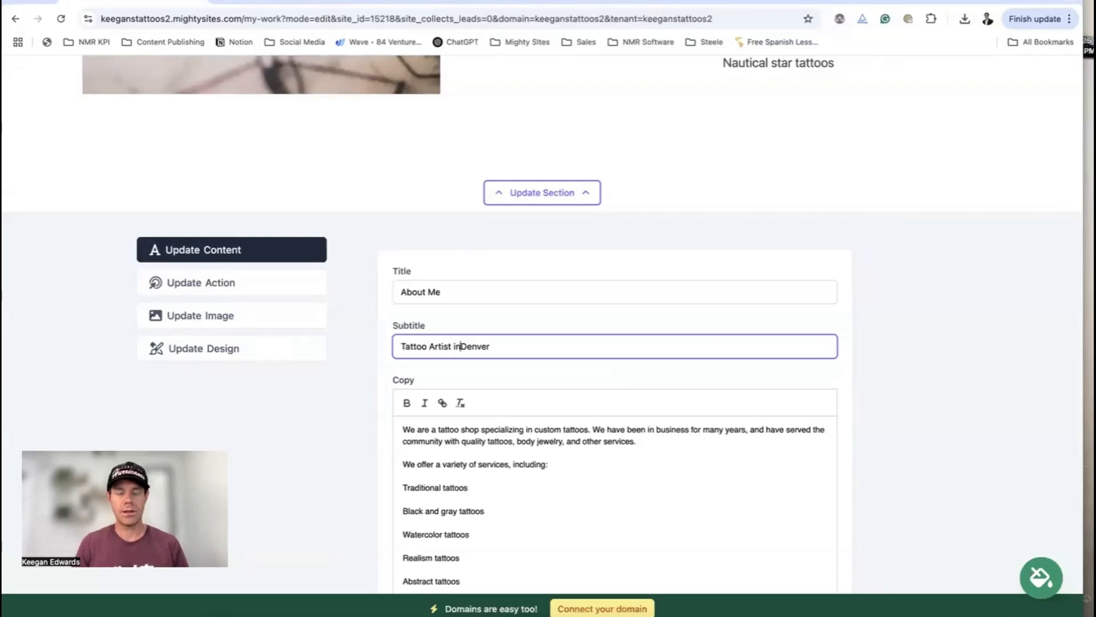
Rewrite the opening of the section's body copy in the first person
{"action": "scroll", "coordinate": [379, 354], "scroll_direction": "down", "scroll_amount": 3}
{"action": "scroll", "coordinate": [487, 345], "scroll_direction": "up", "scroll_amount": 1}
{"action": "scroll", "coordinate": [489, 274], "scroll_direction": "down", "scroll_amount": 2}
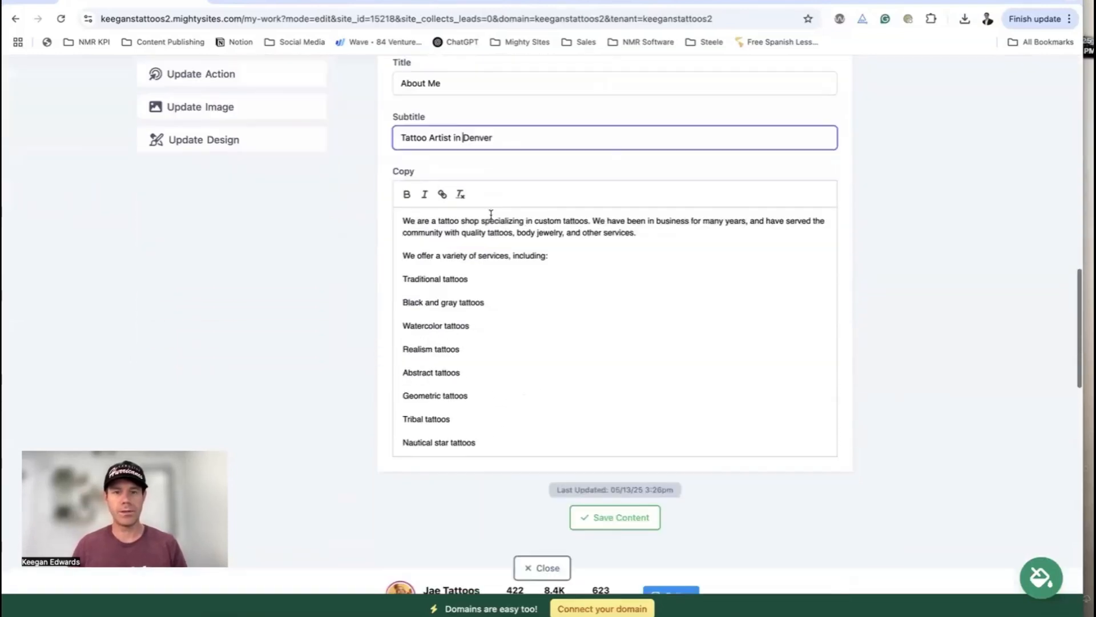
{"action": "left_click", "coordinate": [490, 221]}
{"action": "left_click_drag", "start_coordinate": [479, 222], "coordinate": [343, 220]}
{"action": "scroll", "coordinate": [343, 220], "scroll_direction": "down", "scroll_amount": 3}
{"action": "type", "text": "I am a"}
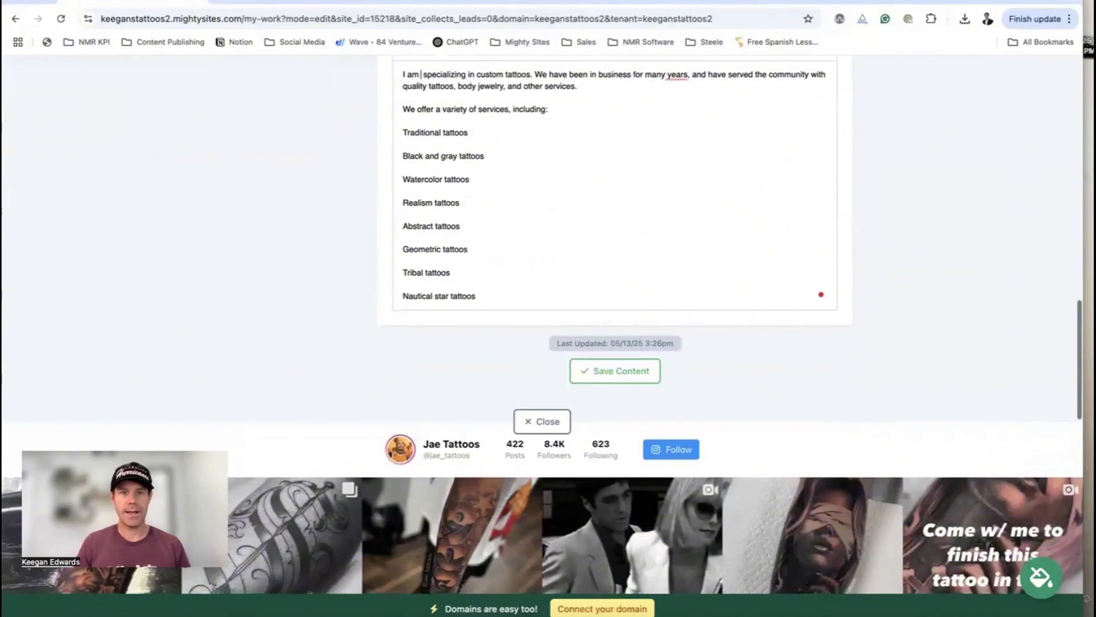
{"action": "type", "text": " tattooe artist"}
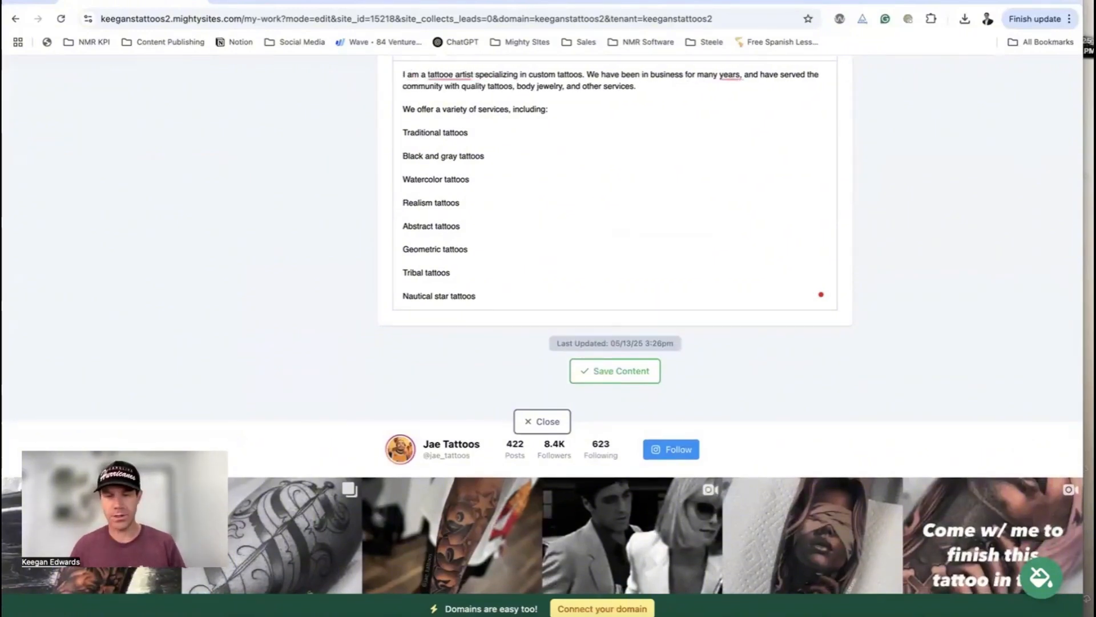
Save the About Me text, then search the stock photo library for 'Tattoo artist'
{"action": "left_click", "coordinate": [611, 368]}
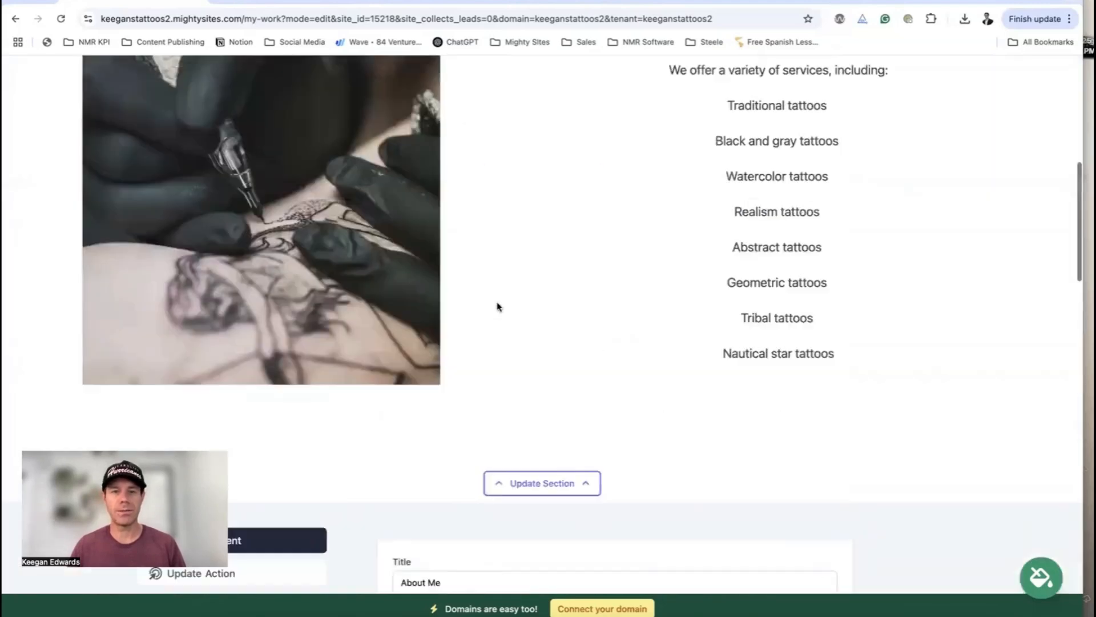
{"action": "scroll", "coordinate": [496, 307], "scroll_direction": "down", "scroll_amount": 5}
{"action": "left_click", "coordinate": [238, 294]}
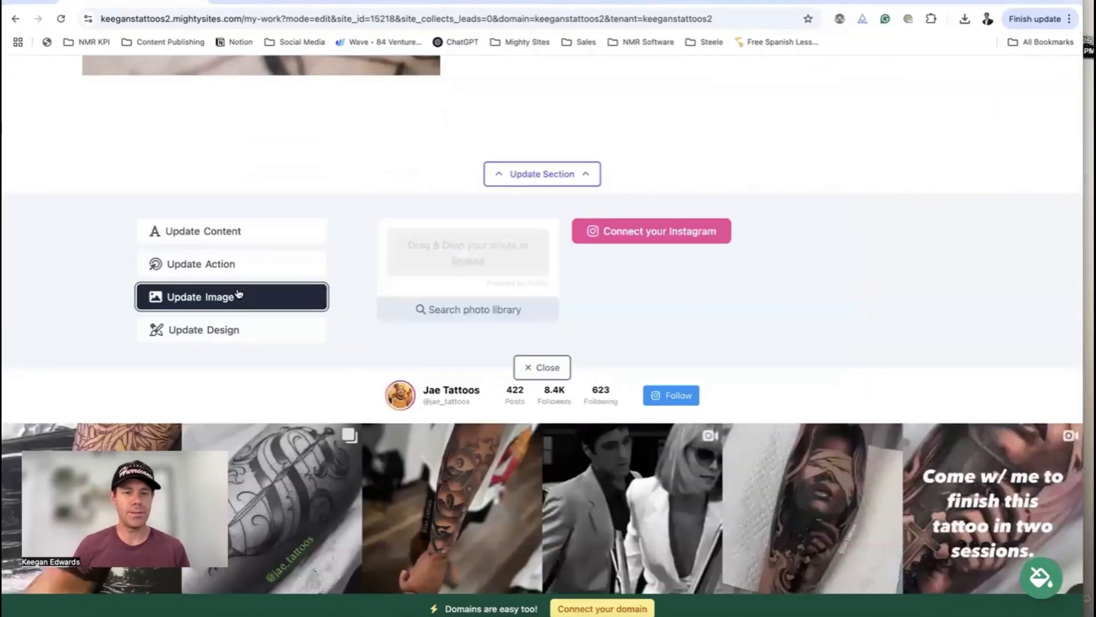
{"action": "left_click", "coordinate": [478, 311]}
{"action": "key", "text": "BackSpace"}
{"action": "key", "text": "BackSpace"}
{"action": "key", "text": "BackSpace"}
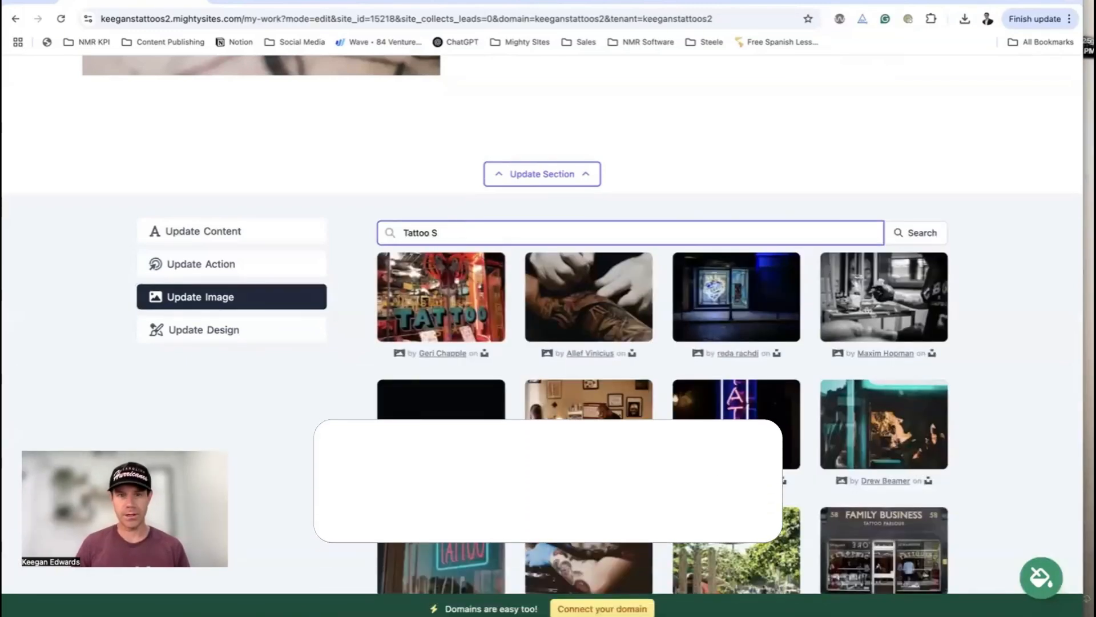
{"action": "key", "text": "BackSpace"}
{"action": "type", "text": "artist"}
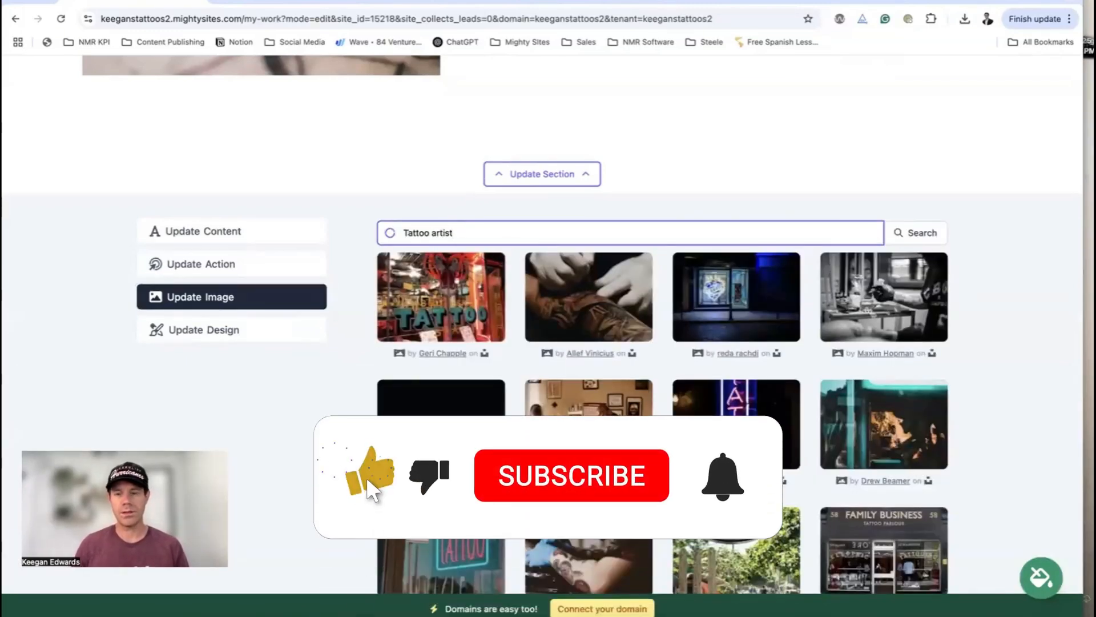
{"action": "scroll", "coordinate": [543, 282], "scroll_direction": "down", "scroll_amount": 3}
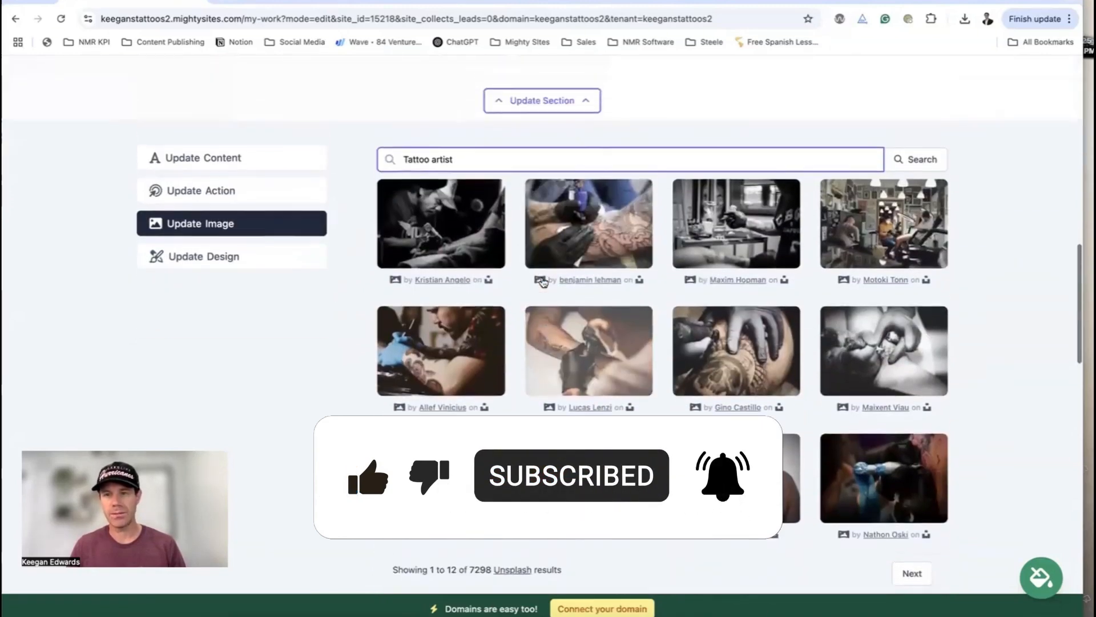
{"action": "scroll", "coordinate": [543, 282], "scroll_direction": "up", "scroll_amount": 2}
{"action": "left_click", "coordinate": [912, 167]}
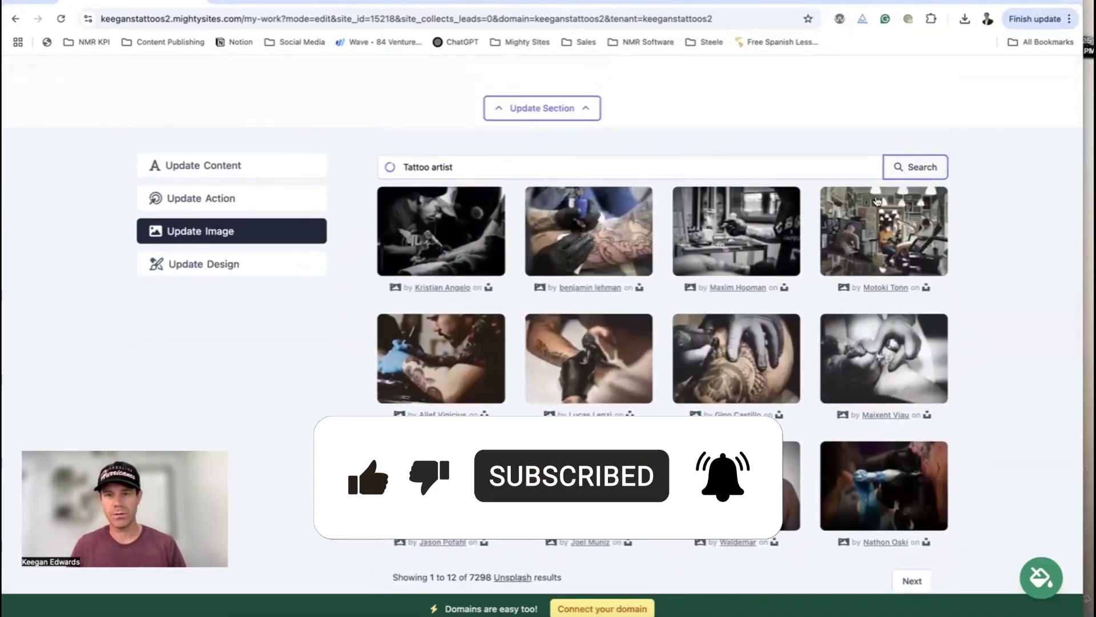
Use the photo of the artist in blue gloves, save the image, and reload the page
{"action": "left_click", "coordinate": [453, 367]}
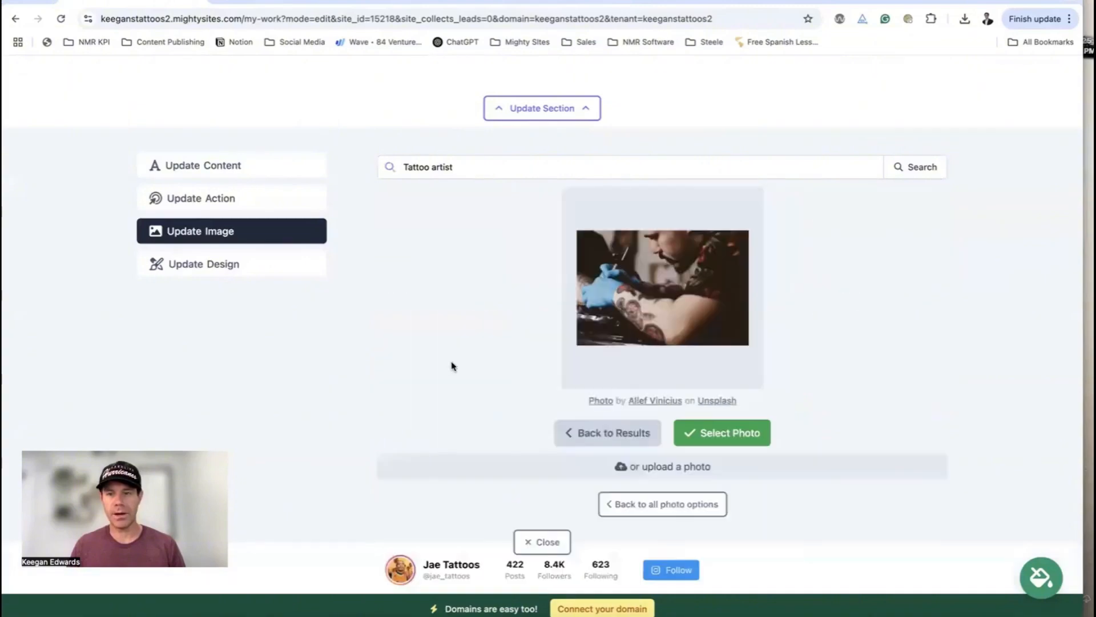
{"action": "left_click", "coordinate": [732, 434]}
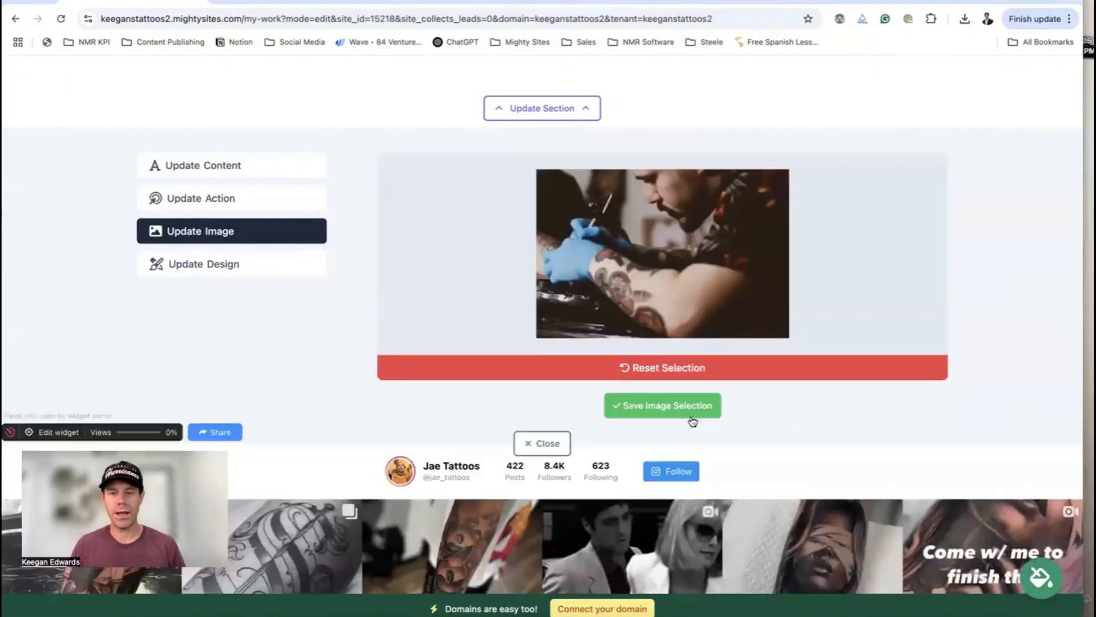
{"action": "left_click", "coordinate": [697, 413]}
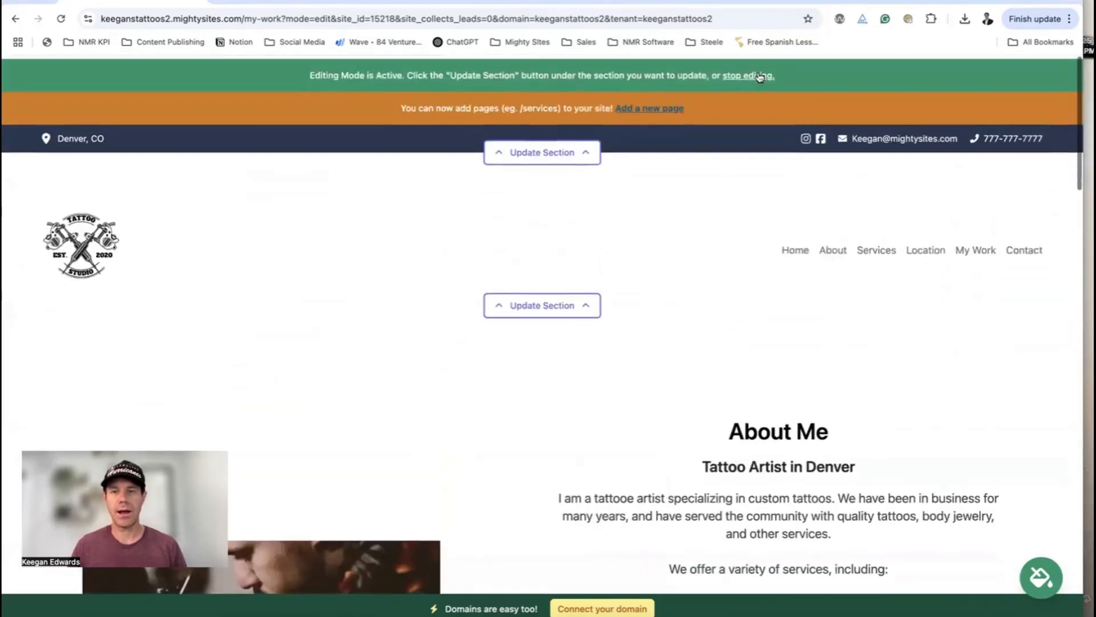
{"action": "left_click", "coordinate": [759, 76]}
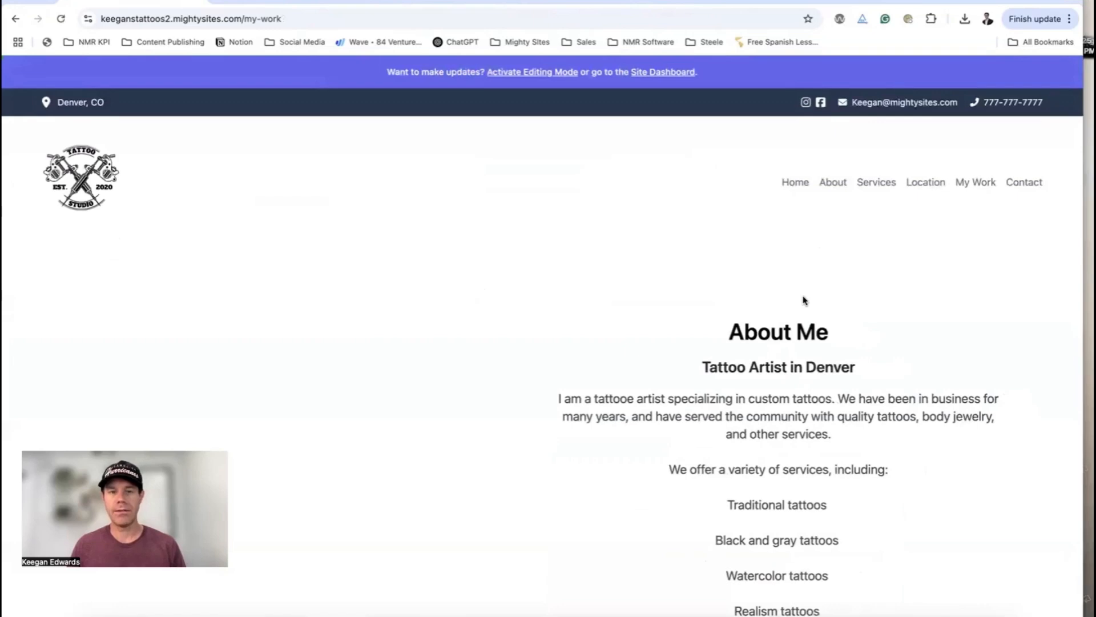
Scroll through the finished My Work page to review it
{"action": "scroll", "coordinate": [804, 300], "scroll_direction": "down", "scroll_amount": 7}
{"action": "scroll", "coordinate": [804, 300], "scroll_direction": "up", "scroll_amount": 6}
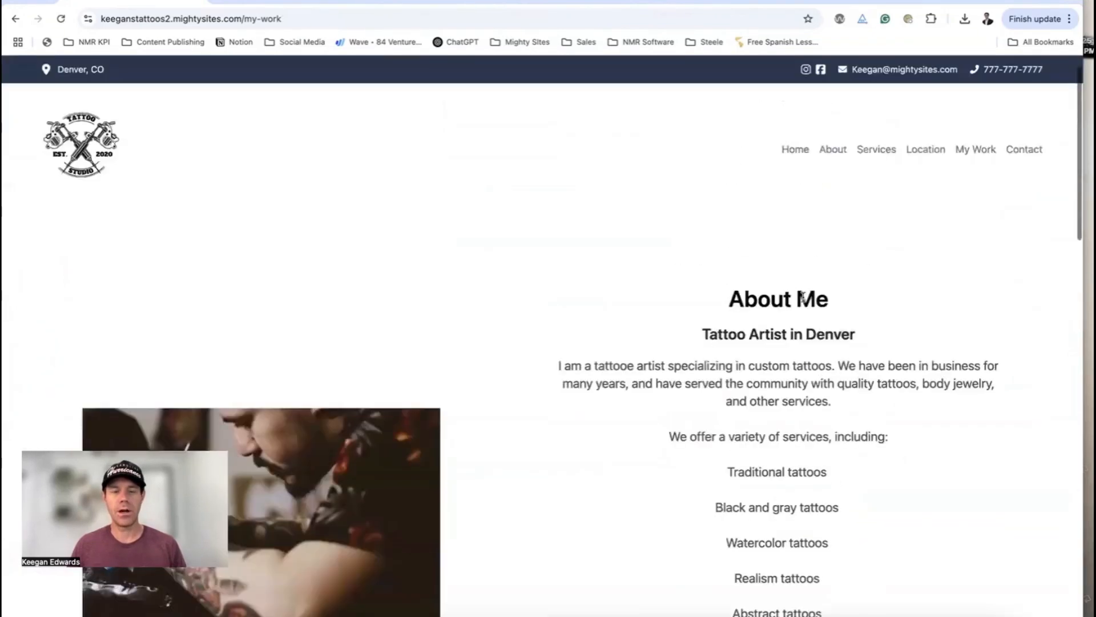
{"action": "scroll", "coordinate": [804, 300], "scroll_direction": "down", "scroll_amount": 7}
{"action": "scroll", "coordinate": [804, 300], "scroll_direction": "down", "scroll_amount": 8}
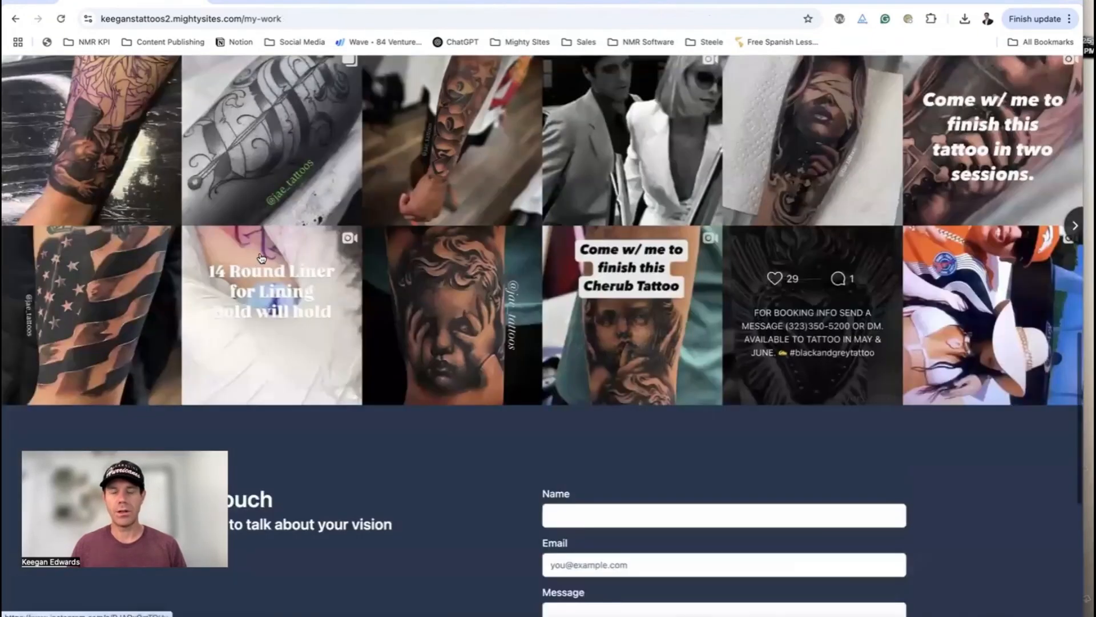
{"action": "scroll", "coordinate": [617, 314], "scroll_direction": "up", "scroll_amount": 3}
{"action": "scroll", "coordinate": [798, 309], "scroll_direction": "down", "scroll_amount": 3}
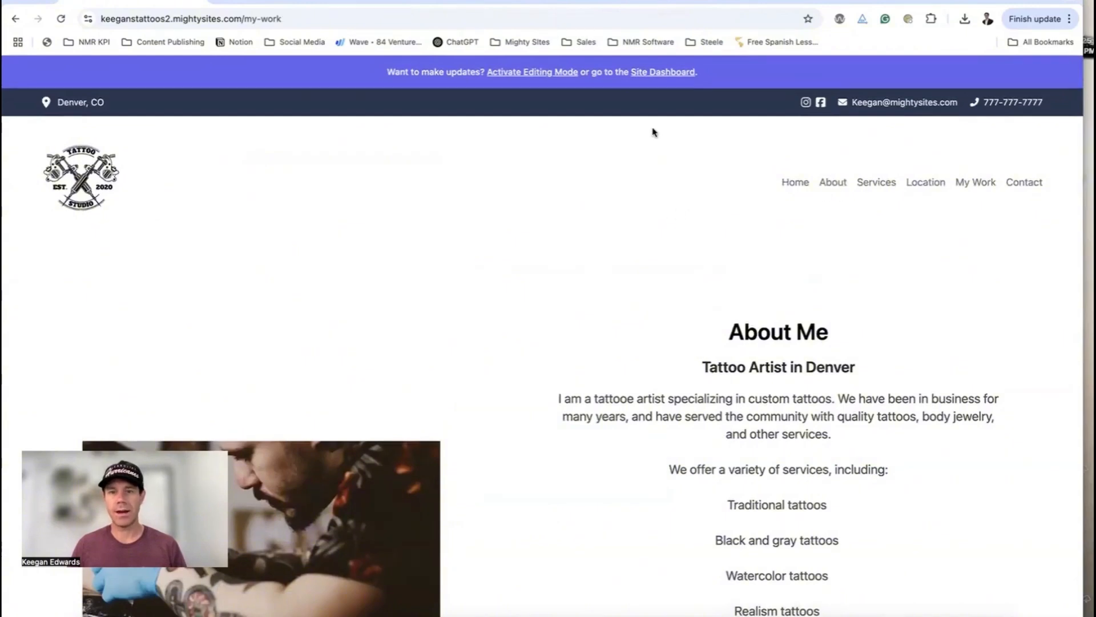
Go to the Home page from the navigation bar and scroll down to the Google reviews carousel
{"action": "left_click", "coordinate": [796, 183]}
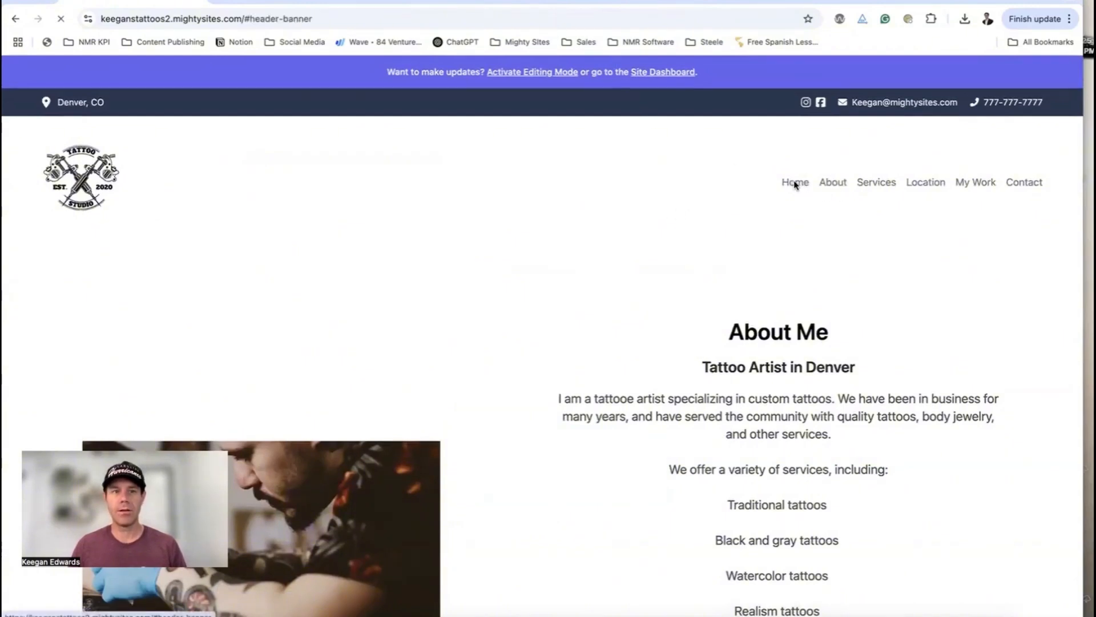
{"action": "scroll", "coordinate": [799, 256], "scroll_direction": "down", "scroll_amount": 10}
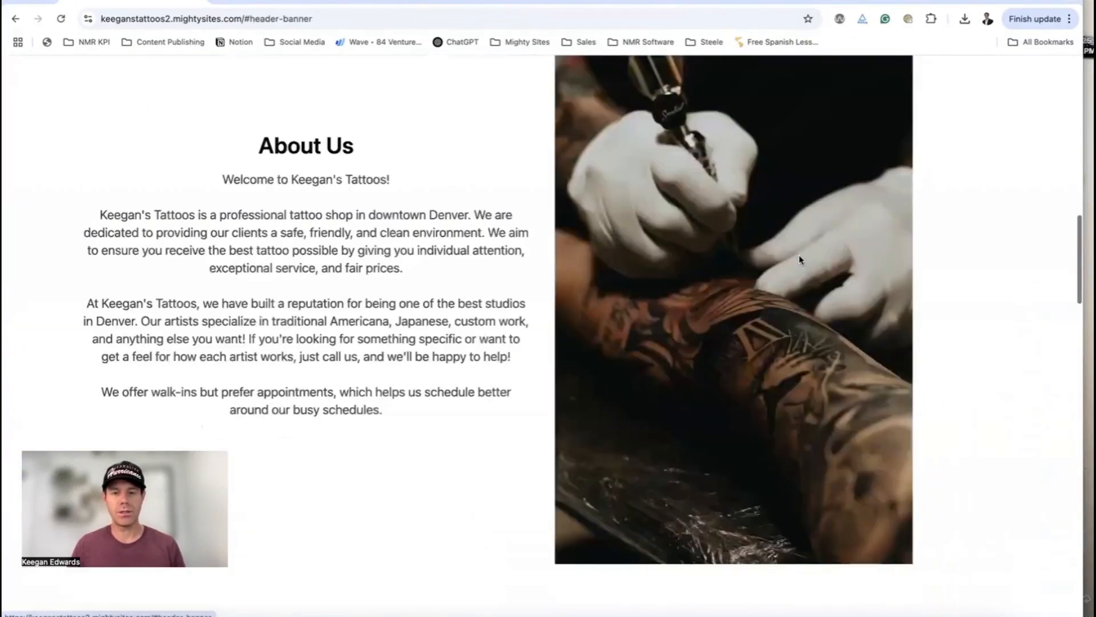
{"action": "scroll", "coordinate": [800, 256], "scroll_direction": "down", "scroll_amount": 15}
{"action": "scroll", "coordinate": [800, 260], "scroll_direction": "down", "scroll_amount": 15}
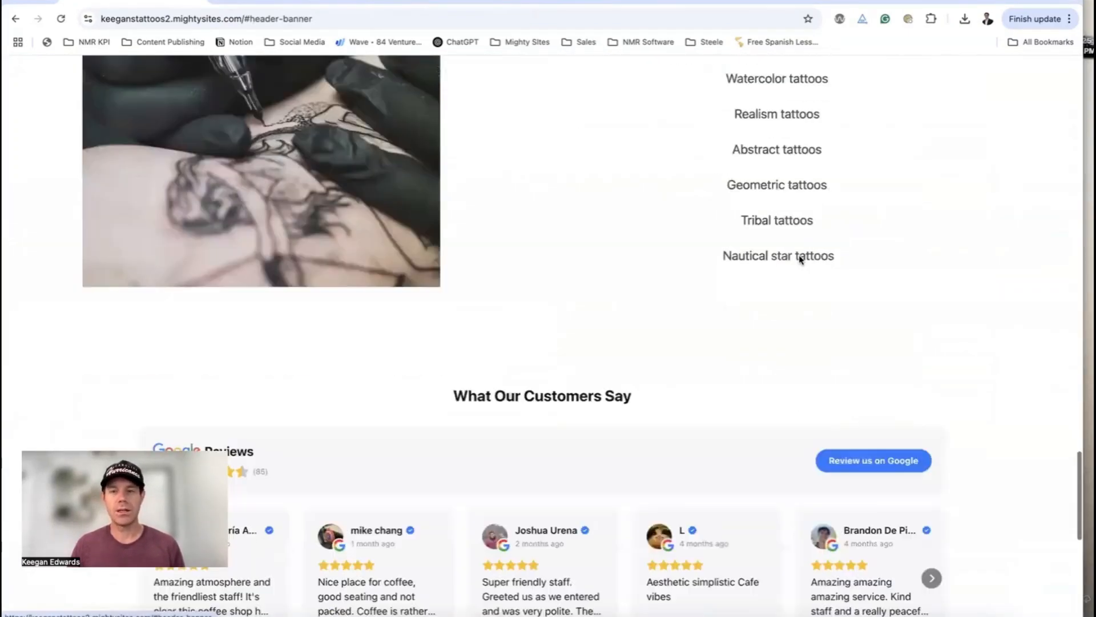